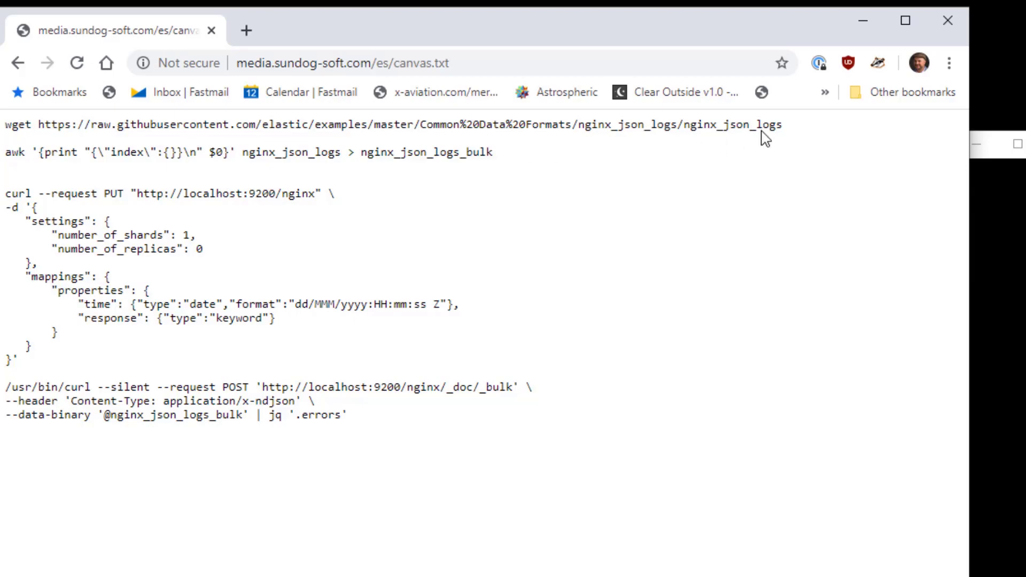
# Step: Copy the wget command from the canvas.txt page and run it in the PuTTY terminal to download the nginx_json_logs file
pyautogui.moveTo(795, 128); pyautogui.dragTo(5, 124)
pyautogui.hotkey('ctrl', 'c')
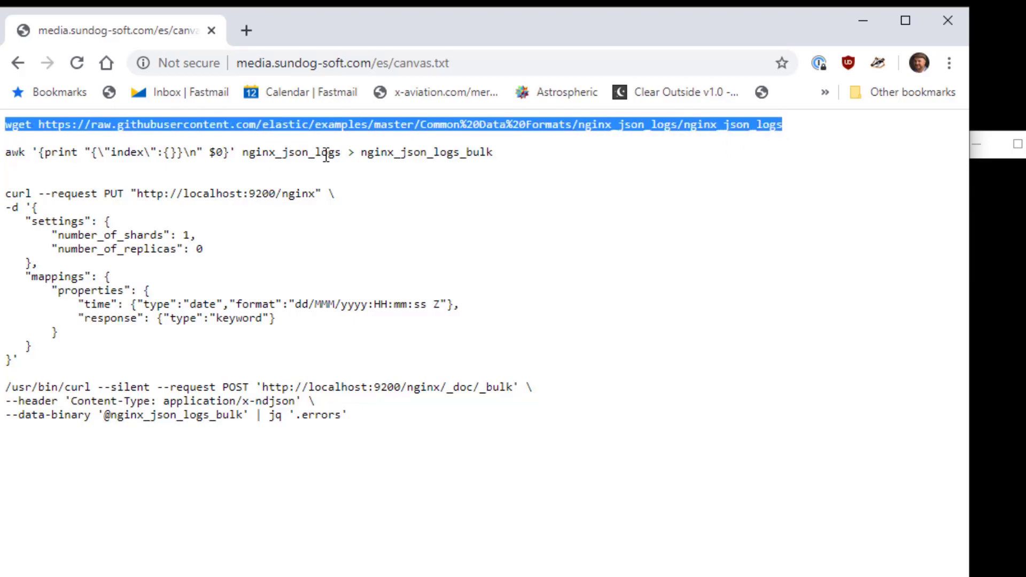
pyautogui.hotkey('alt', 'Tab')
pyautogui.rightClick(526, 91)
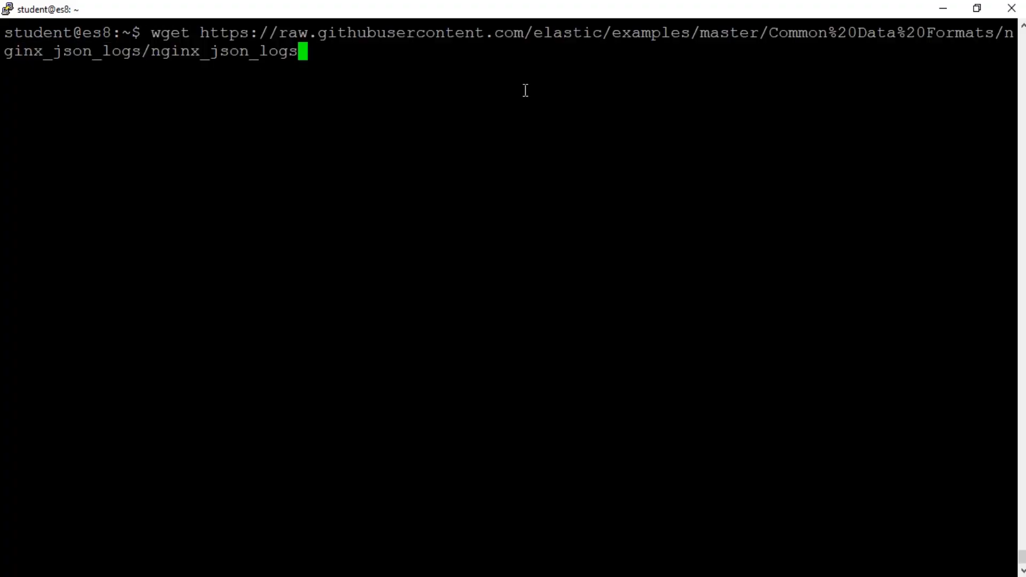
pyautogui.press('Return')
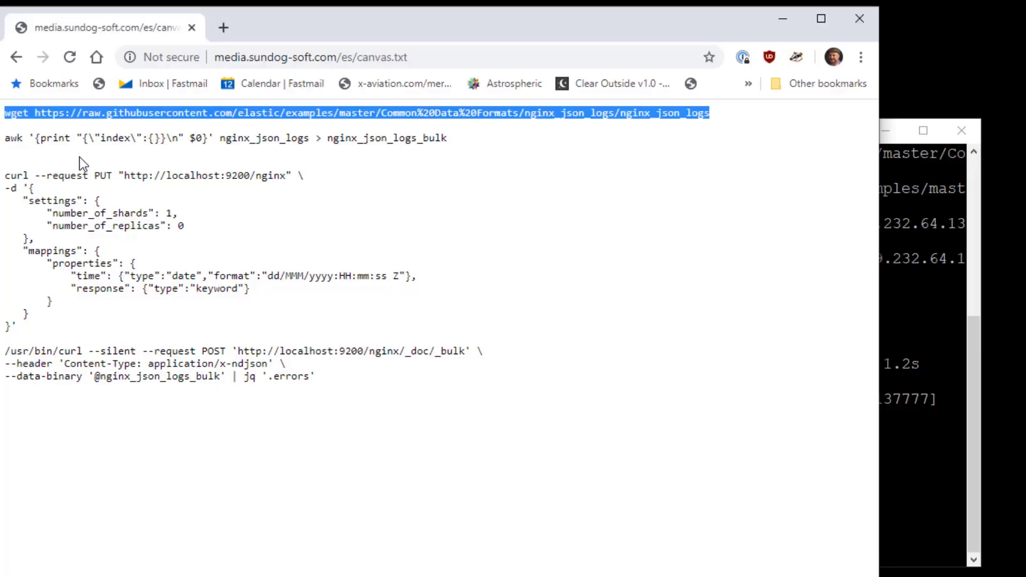
# Step: Copy the awk command from the page and run it in the terminal to convert nginx_json_logs into nginx_json_logs_bulk
pyautogui.click(79, 157)
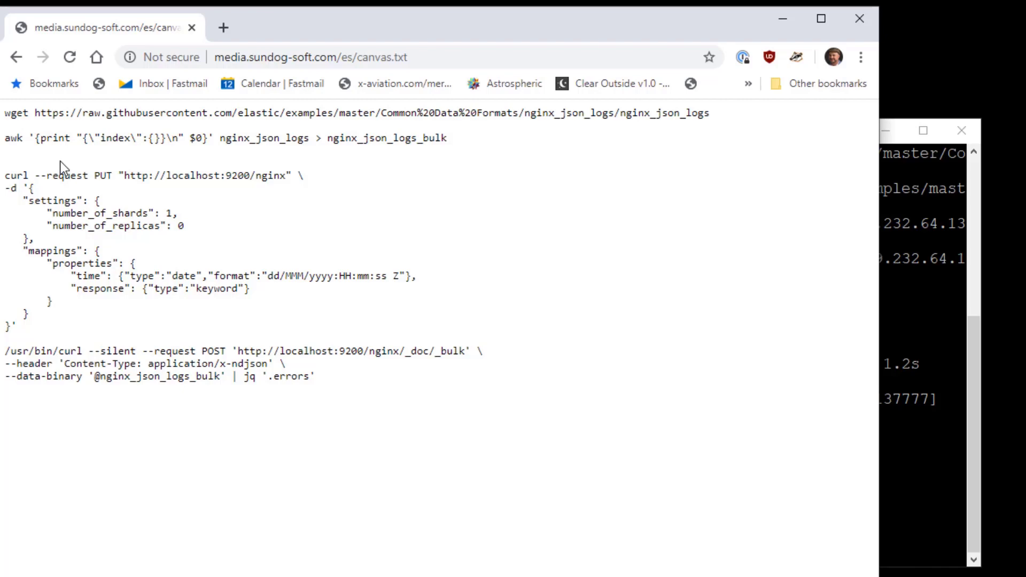
pyautogui.moveTo(461, 143); pyautogui.dragTo(4, 140)
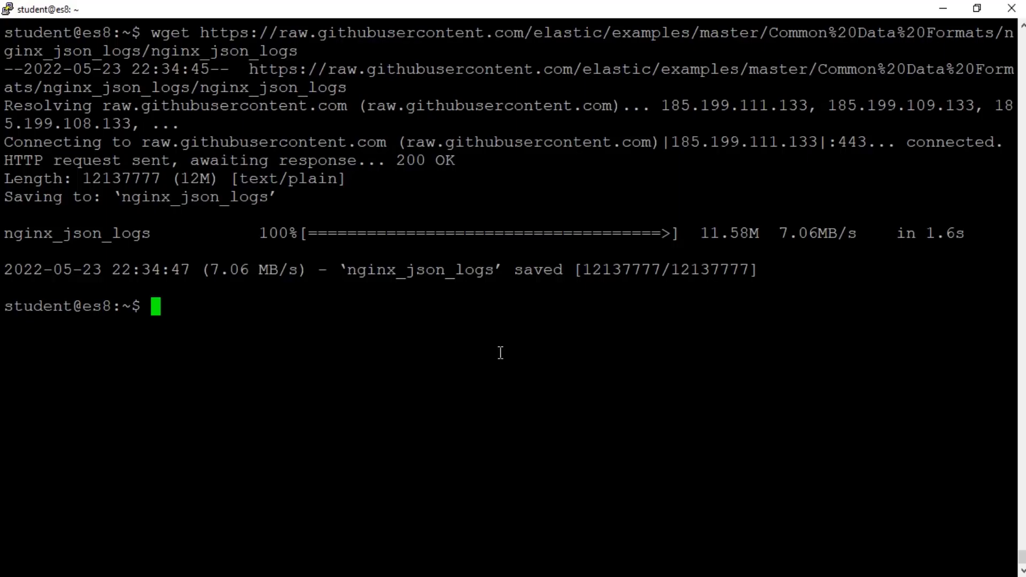
pyautogui.rightClick(500, 353)
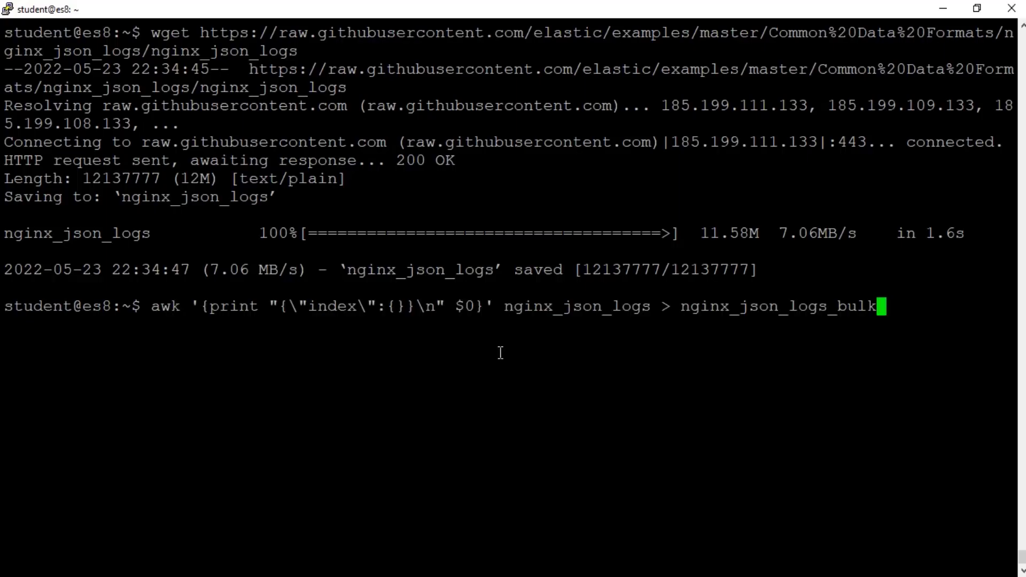
pyautogui.press('Return')
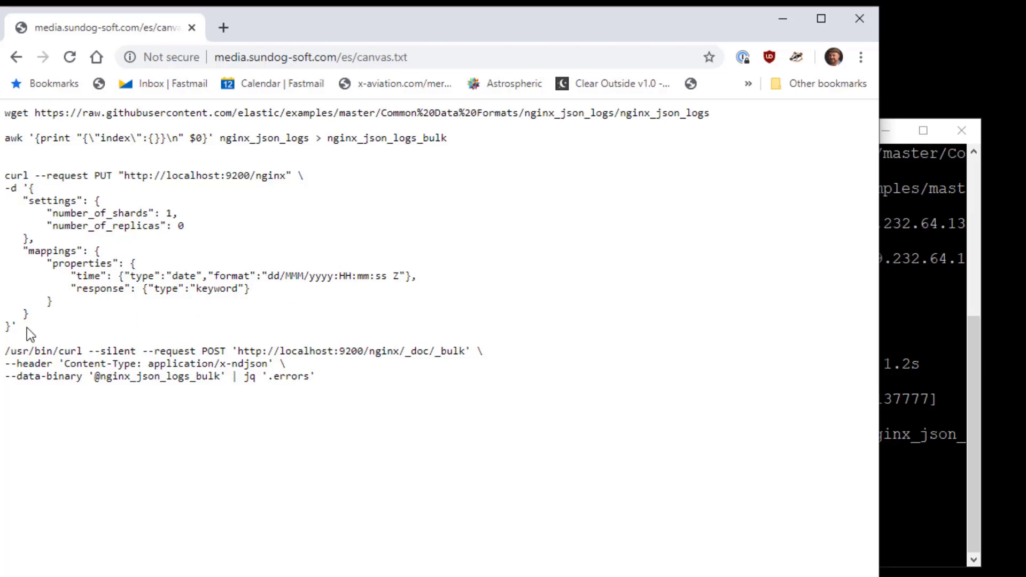
# Step: Run the page's curl PUT request in the terminal to create the nginx index with 1 shard, 0 replicas, a date-typed time and keyword-typed response
pyautogui.moveTo(27, 328); pyautogui.dragTo(89, 185)
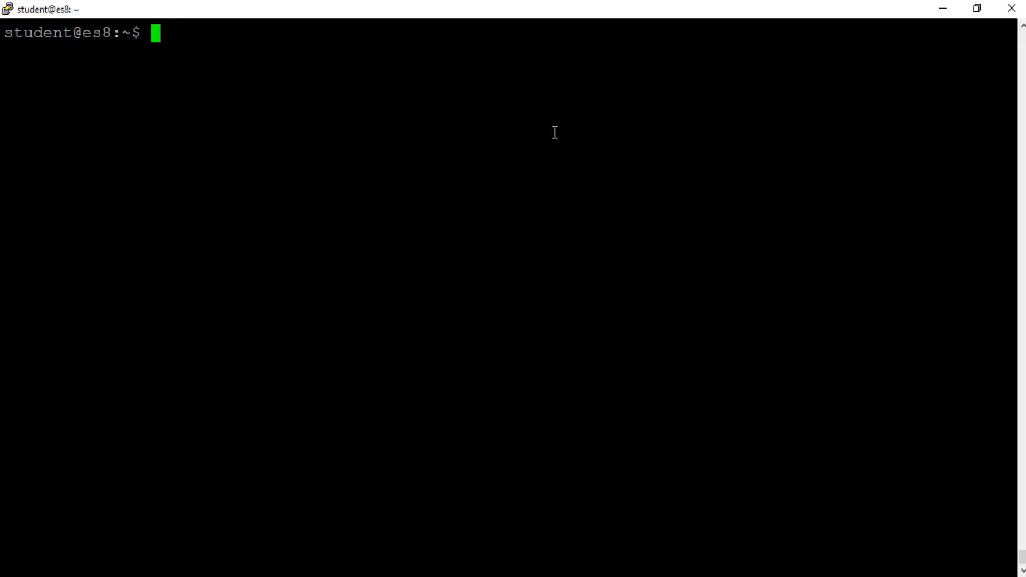
pyautogui.rightClick(554, 130)
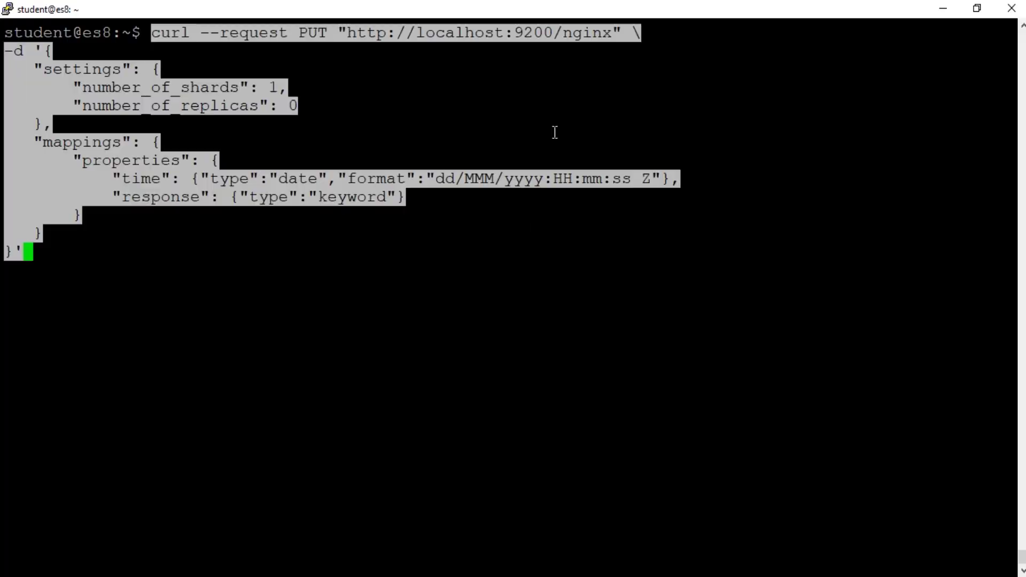
pyautogui.press('Return')
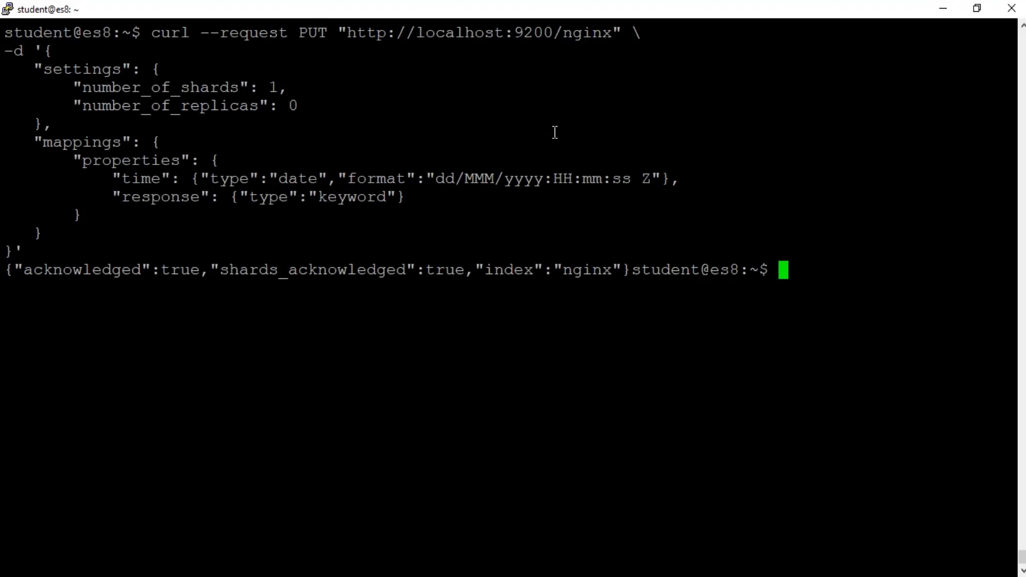
pyautogui.press('Return')
pyautogui.press('Return')
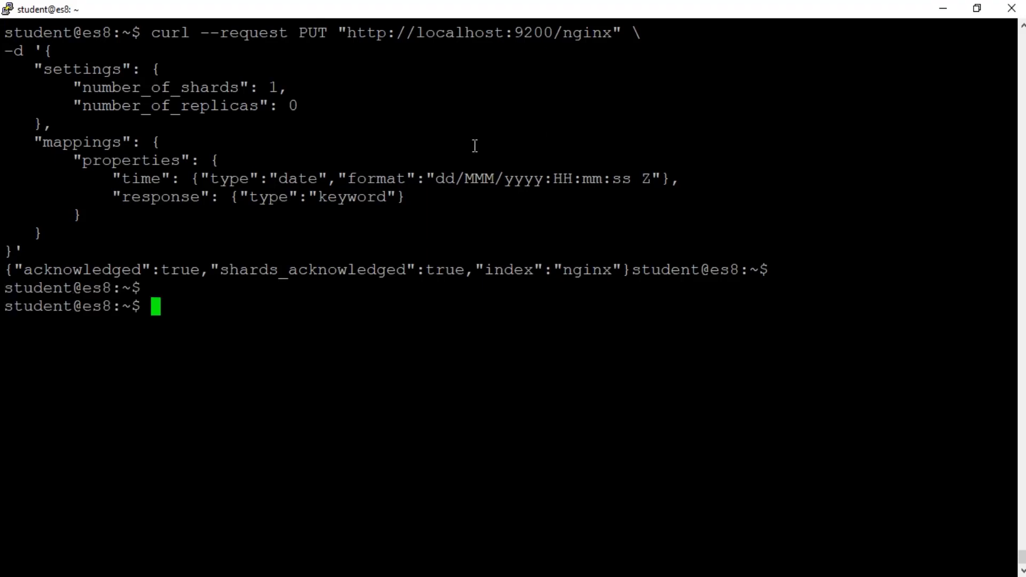
pyautogui.hotkey('alt', 'Tab')
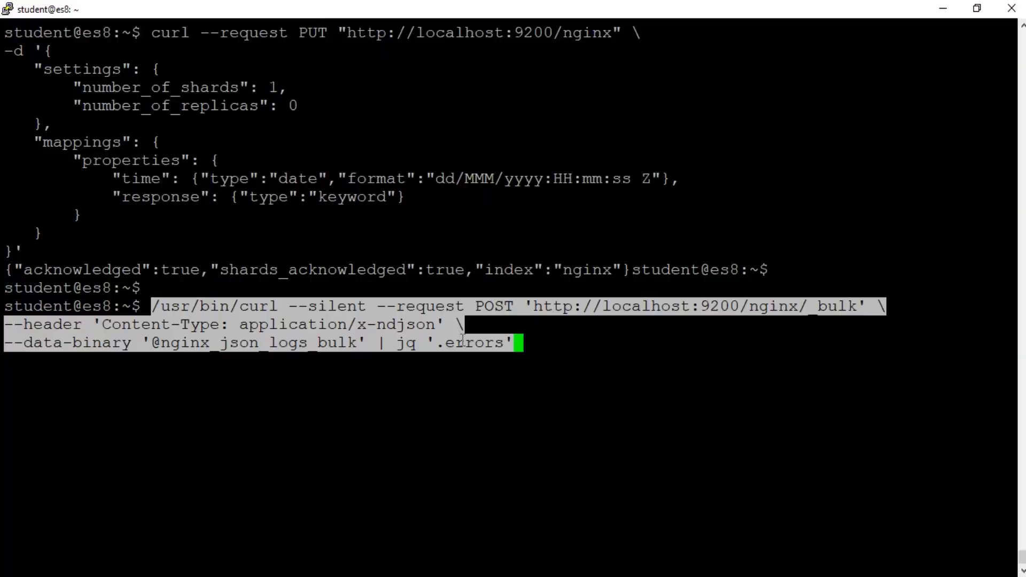
pyautogui.click(463, 341)
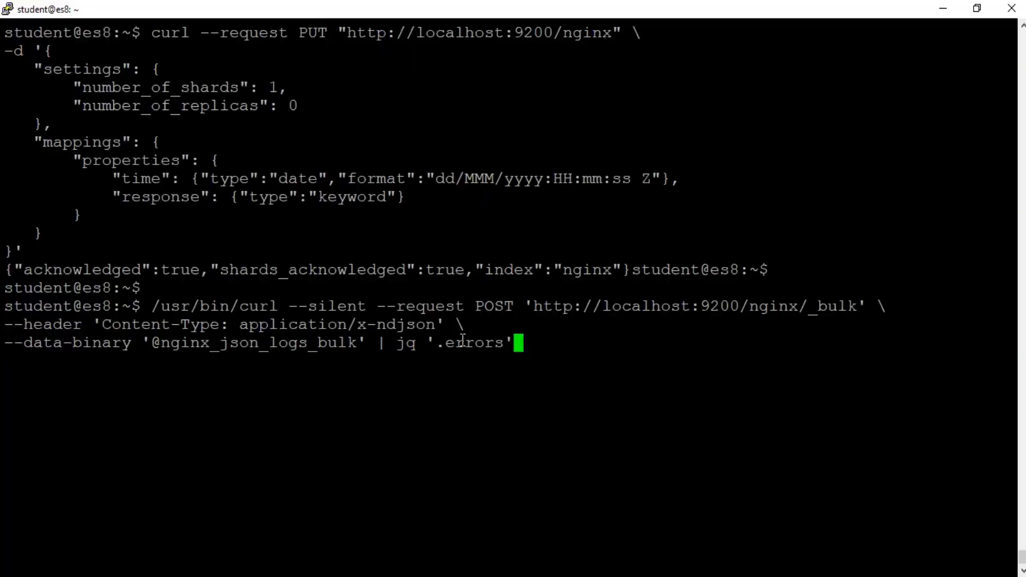
pyautogui.press('Return')
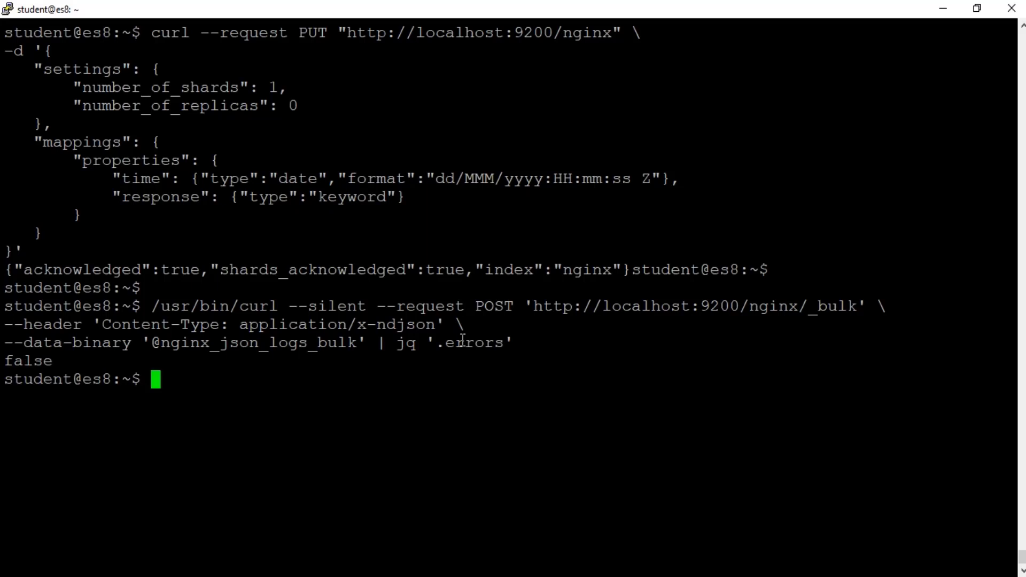
pyautogui.doubleClick(29, 361)
pyautogui.click(233, 360)
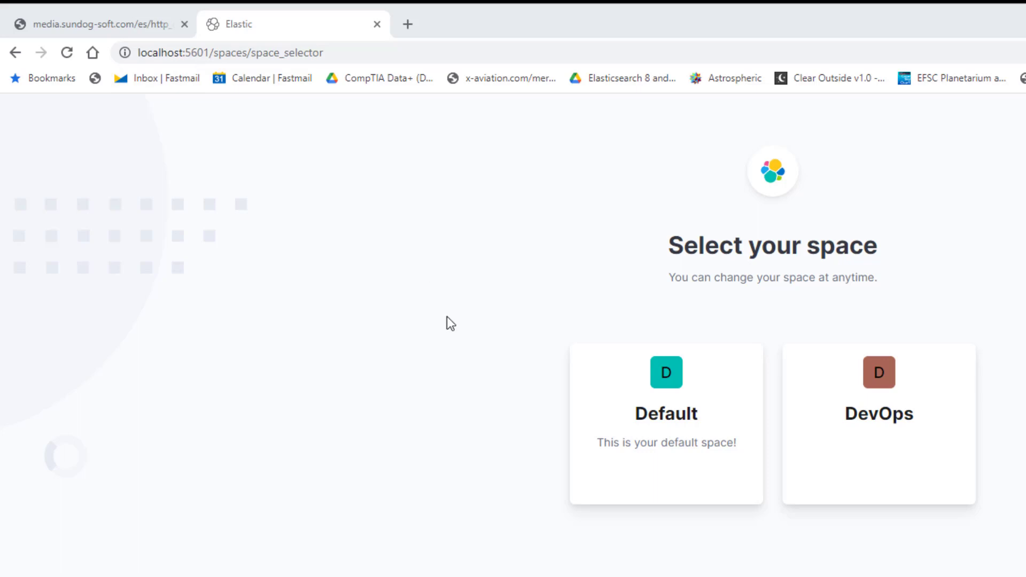
# Step: Enter the Default space in Kibana and open the Dev Tools console
pyautogui.click(667, 414)
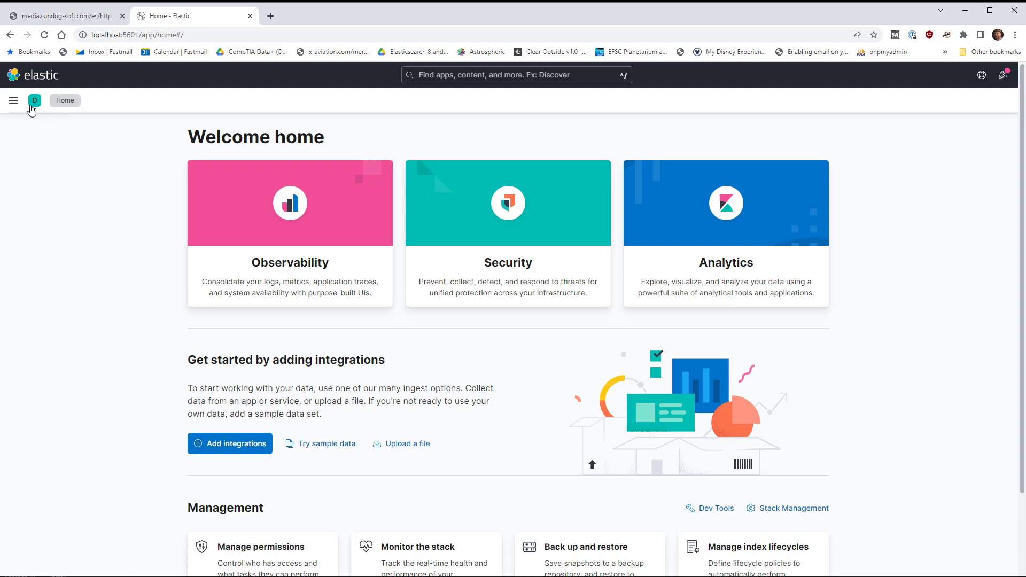
pyautogui.click(13, 100)
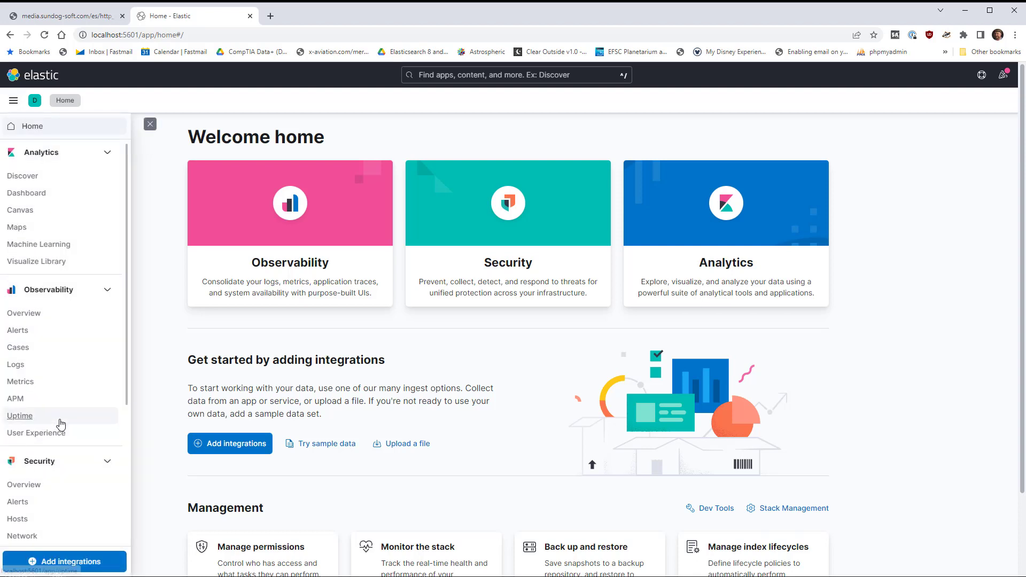
pyautogui.scroll(-4, 58, 420)
pyautogui.click(39, 454)
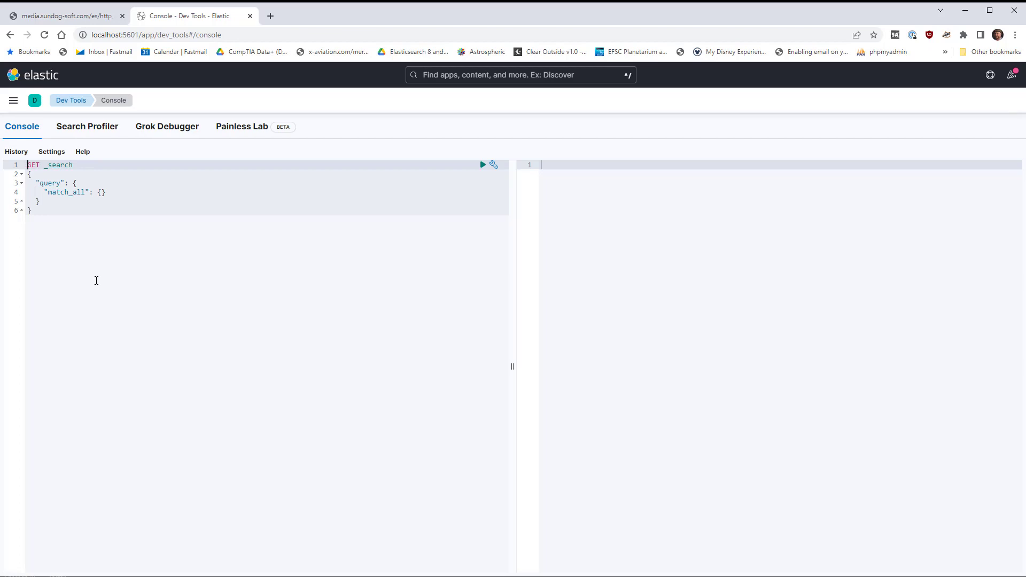
# Step: Replace the sample request with a POST /_sql?format=txt query for the top 5 SUM(bytes) AS total_transferred from nginx grouped by remote_ip, and send it
pyautogui.moveTo(45, 212); pyautogui.dragTo(29, 163)
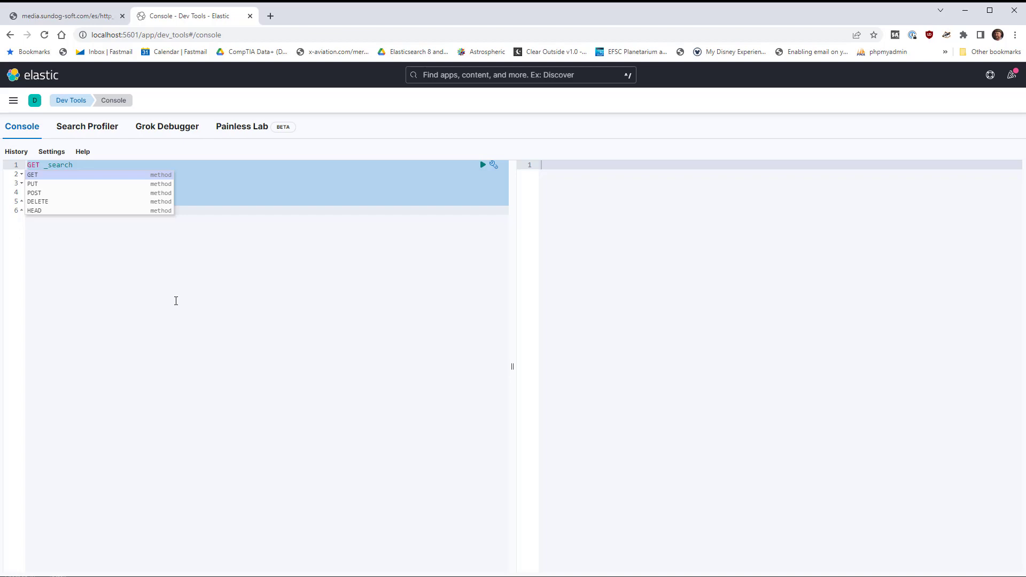
pyautogui.hotkey('ctrl', 'v')
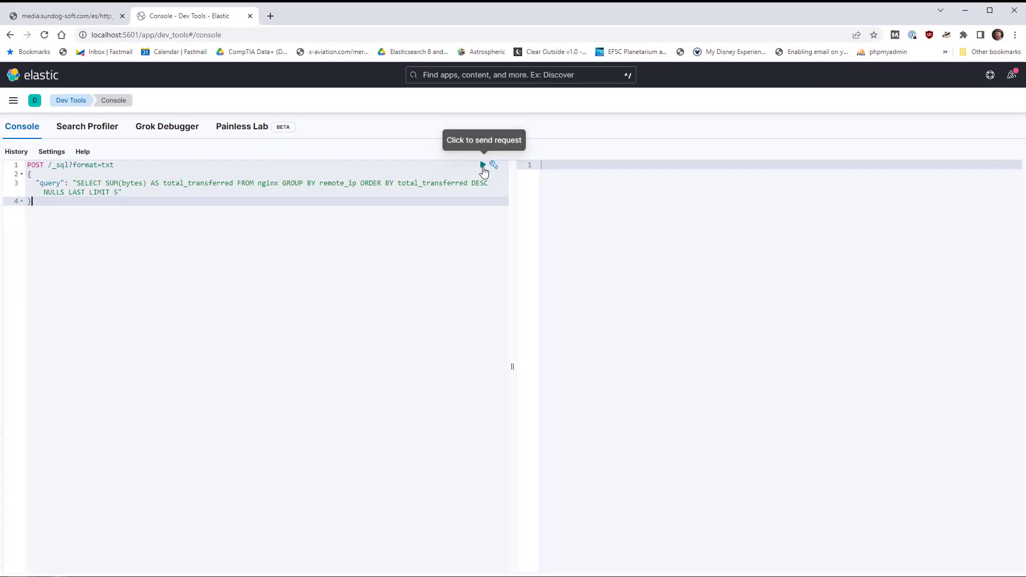
pyautogui.click(789, 271)
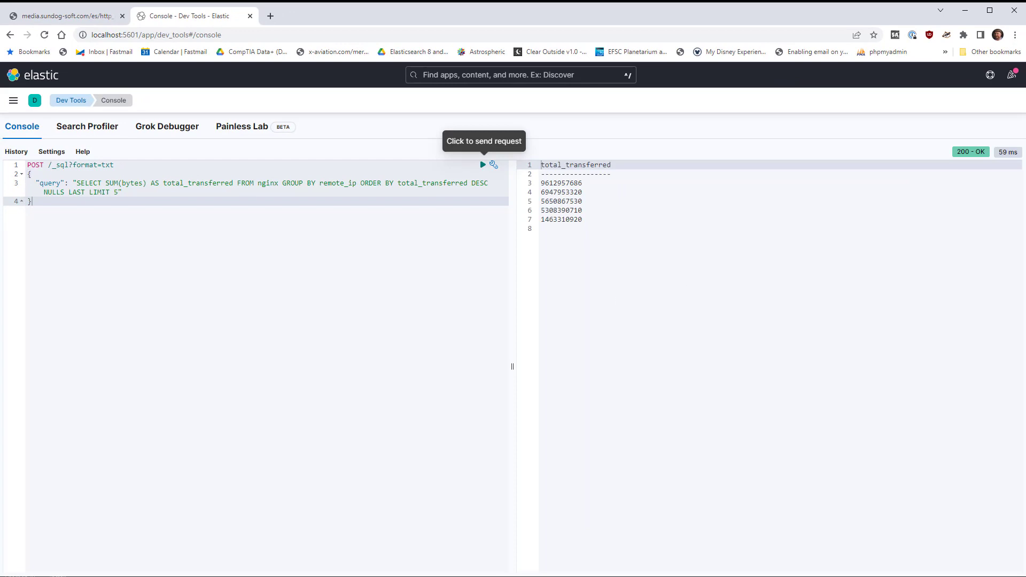
pyautogui.click(834, 267)
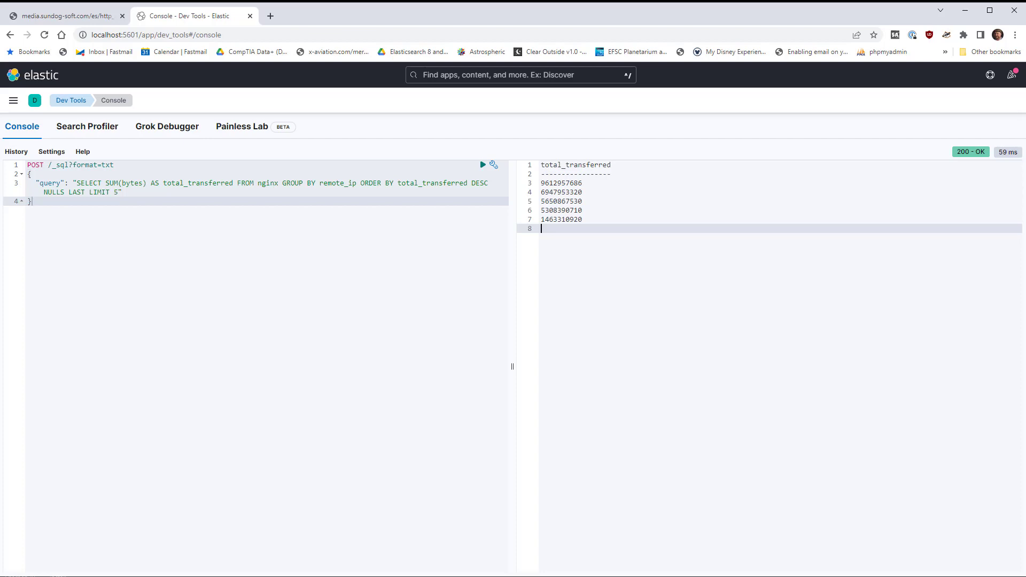
# Step: Go to Canvas and create a new blank workpad
pyautogui.click(13, 100)
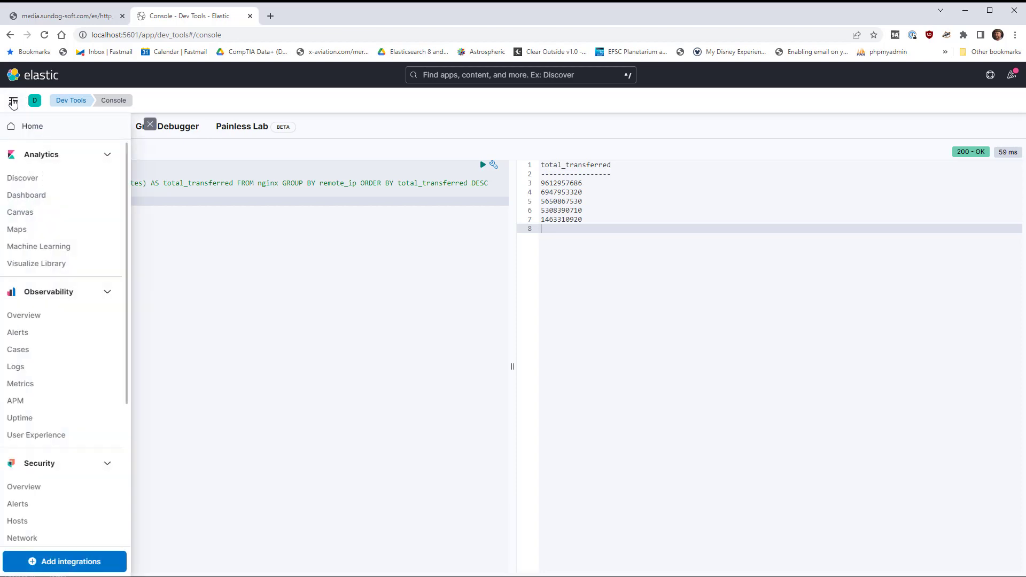
pyautogui.click(32, 213)
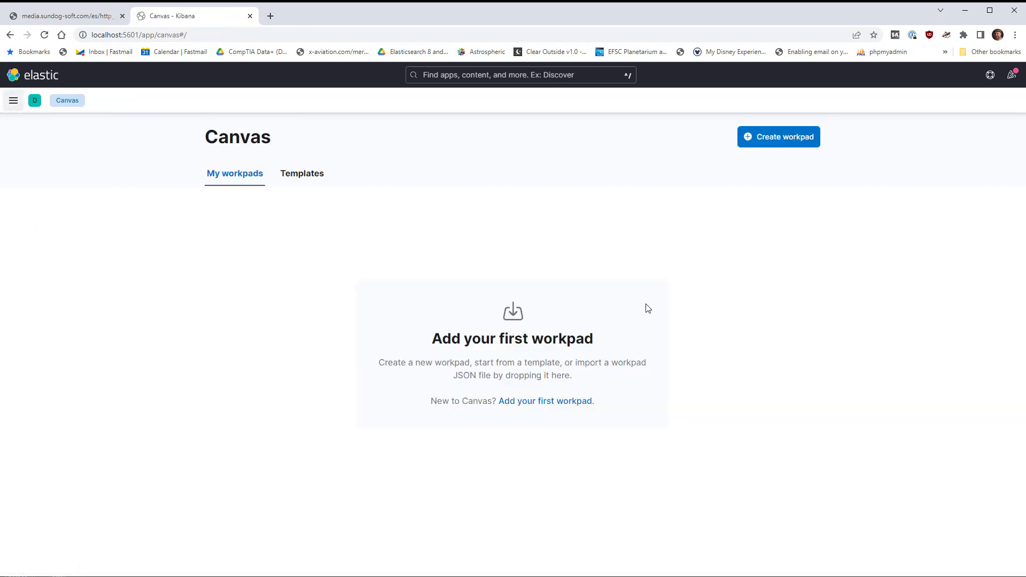
pyautogui.click(796, 139)
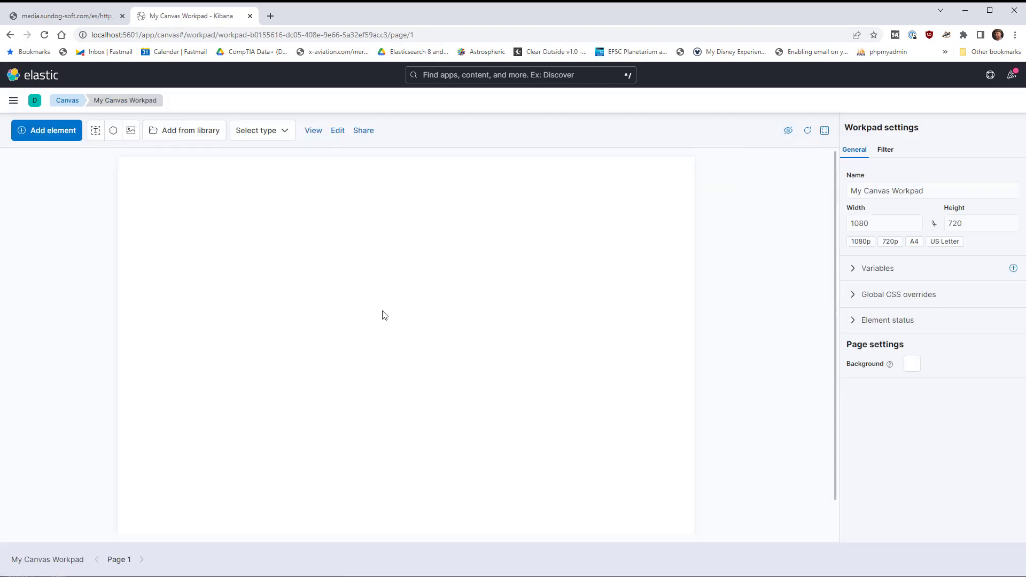
# Step: Add a square shape element to the workpad and set its fill color to #0b974d
pyautogui.click(61, 134)
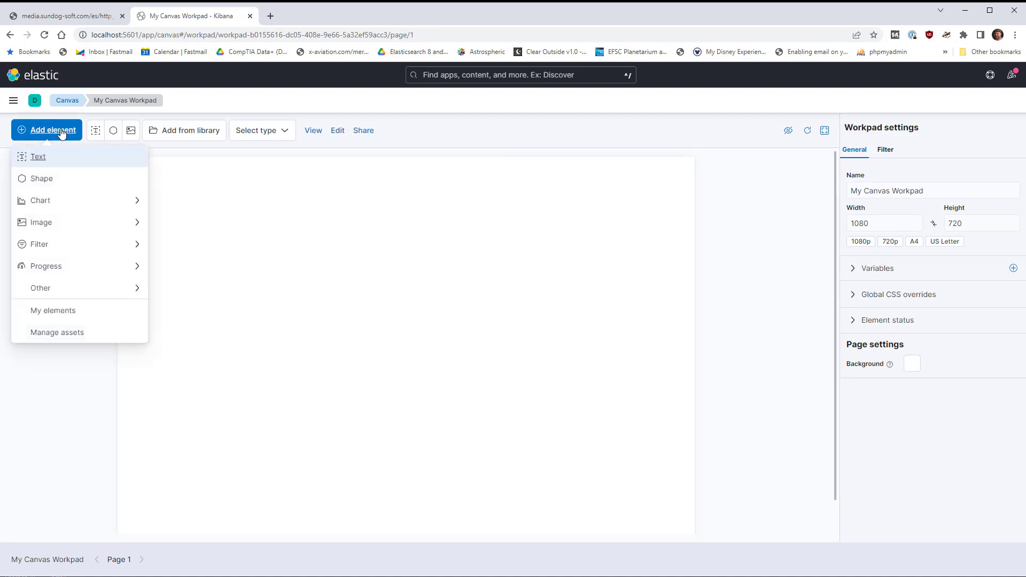
pyautogui.click(51, 181)
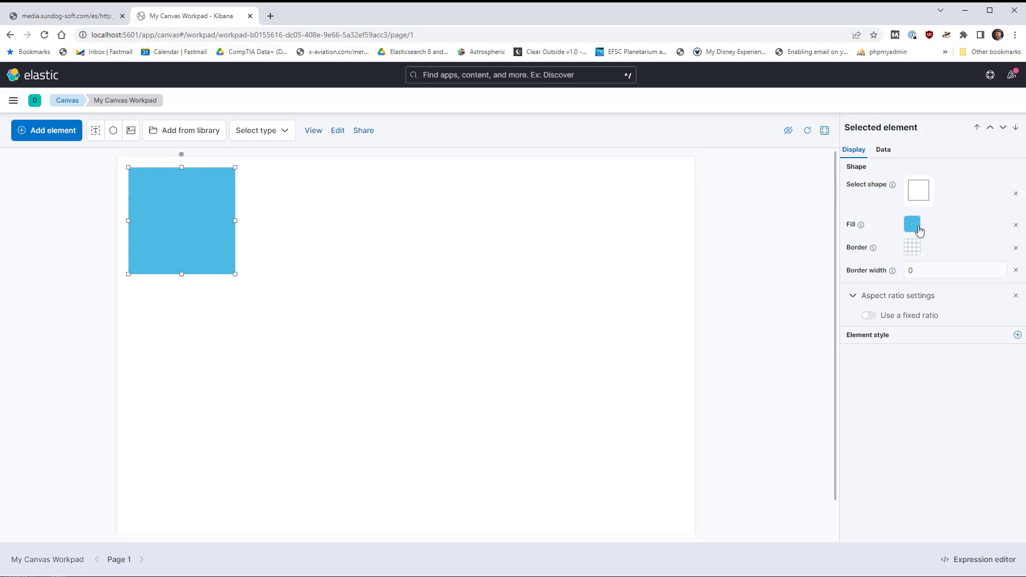
pyautogui.click(919, 231)
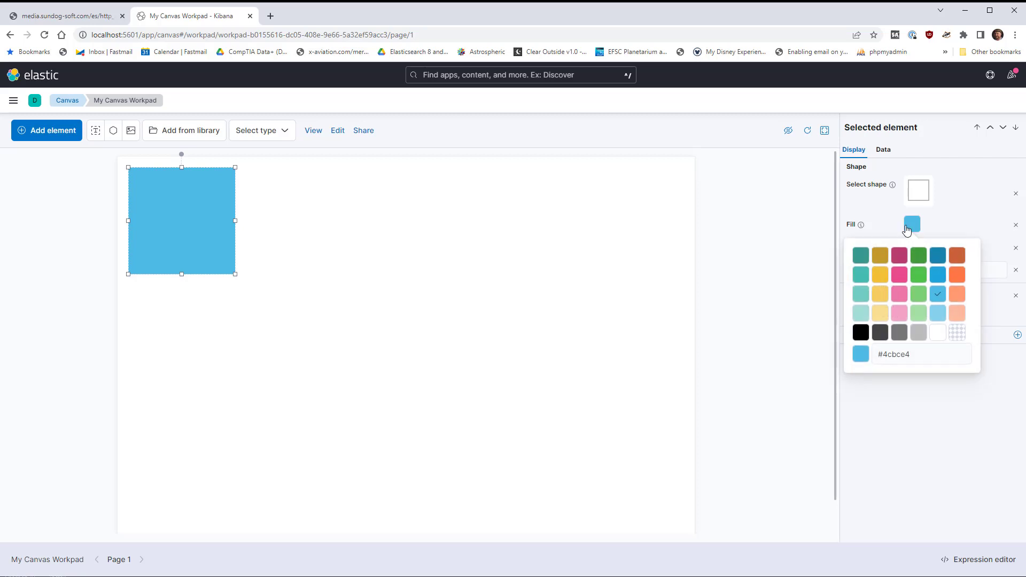
pyautogui.moveTo(914, 354); pyautogui.dragTo(859, 355)
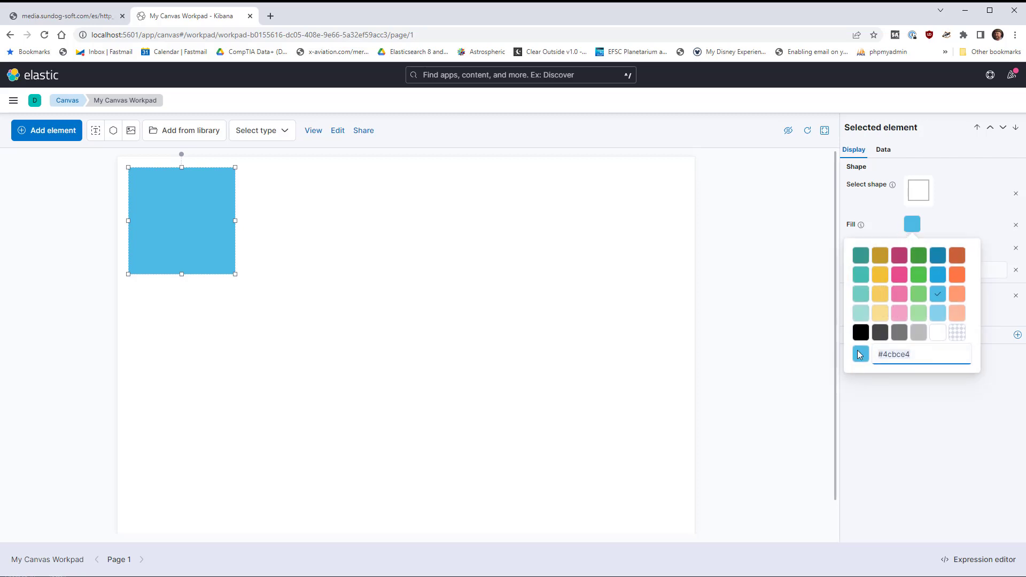
pyautogui.press('BackSpace')
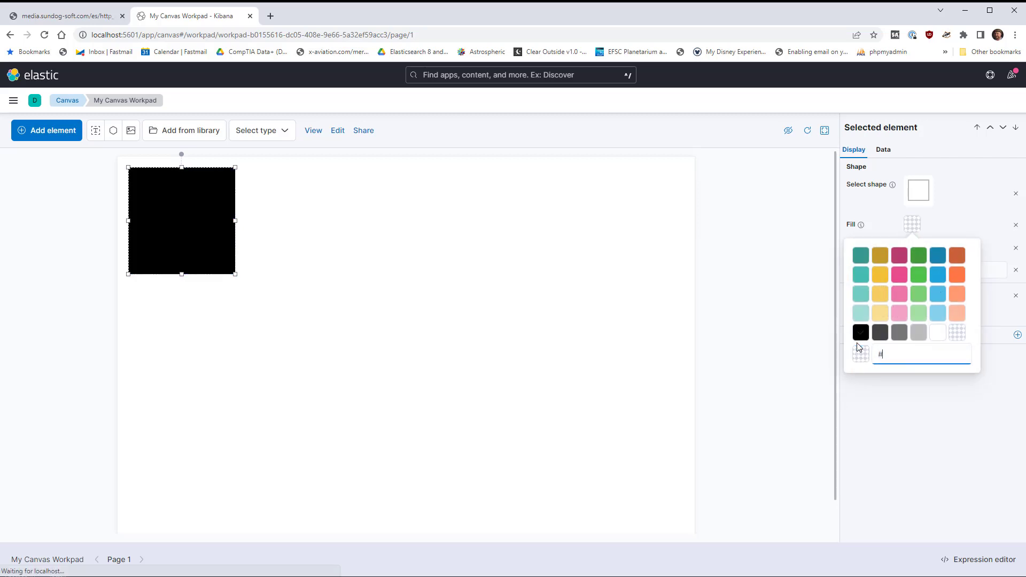
pyautogui.write('0b')
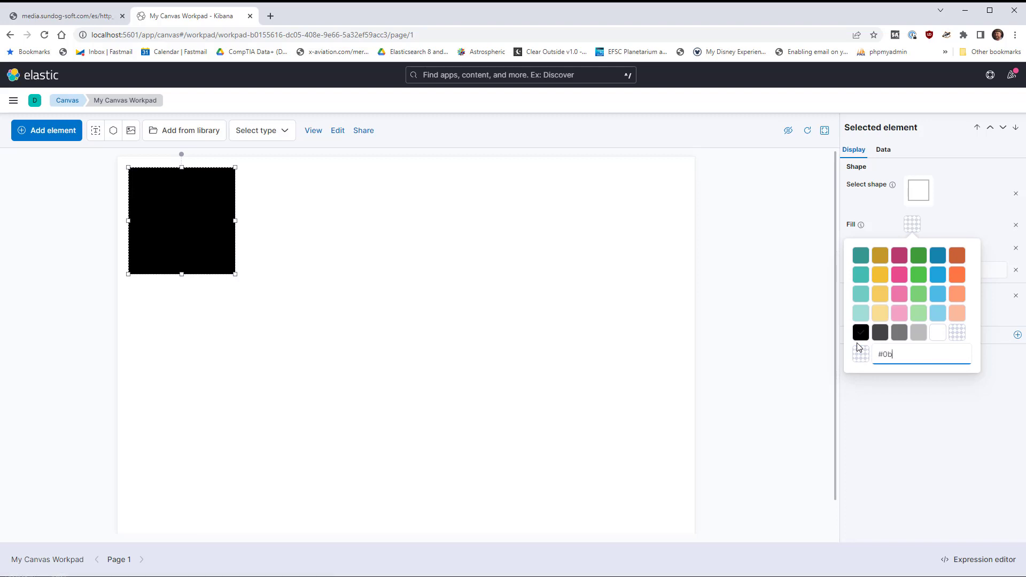
pyautogui.write('974d')
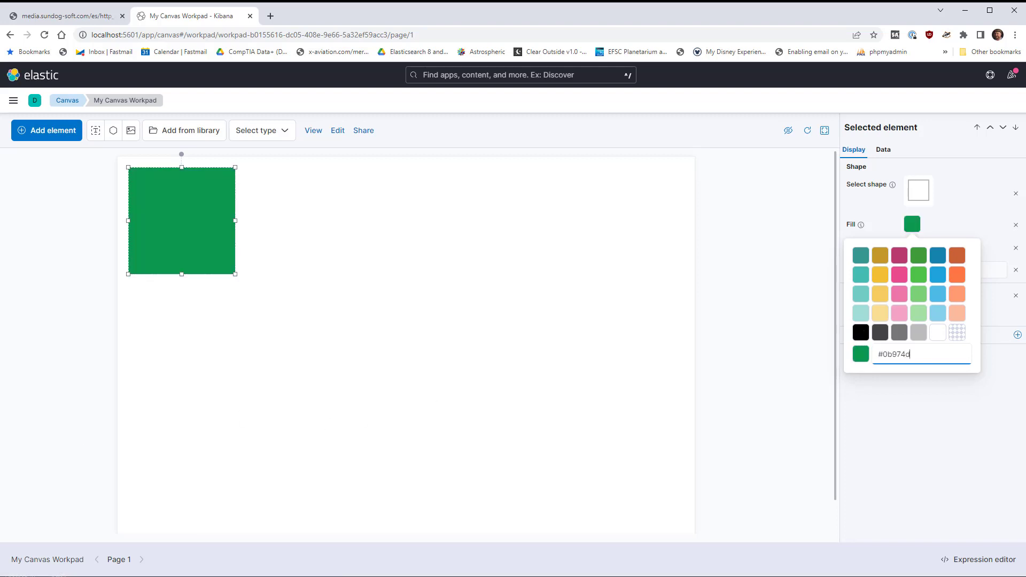
pyautogui.click(966, 409)
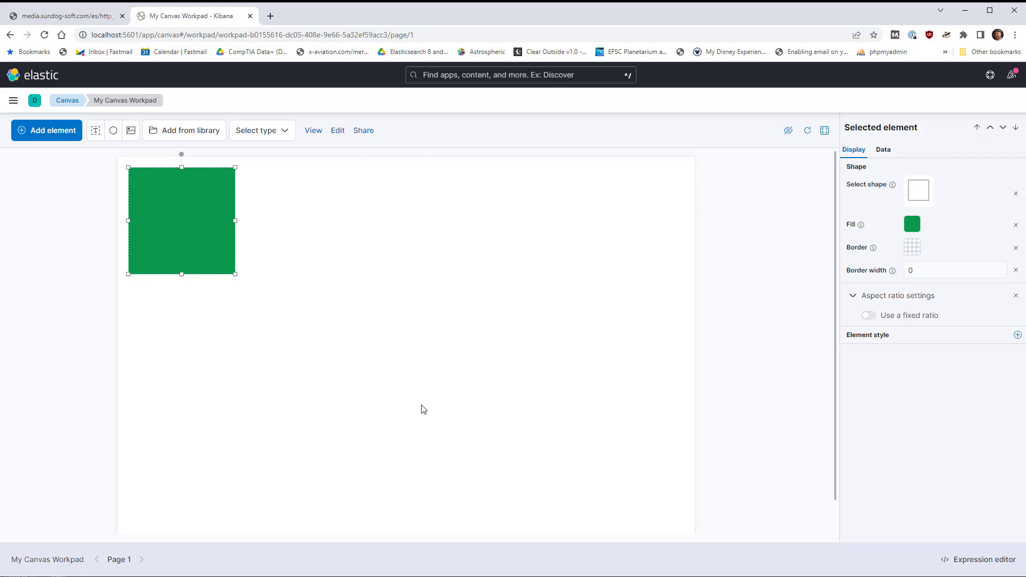
# Step: Move the green shape to the workpad's right side and stretch it to the page's full height as a sidebar, then deselect it
pyautogui.moveTo(168, 217); pyautogui.dragTo(540, 206)
pyautogui.moveTo(617, 264); pyautogui.dragTo(592, 541)
pyautogui.click(592, 541)
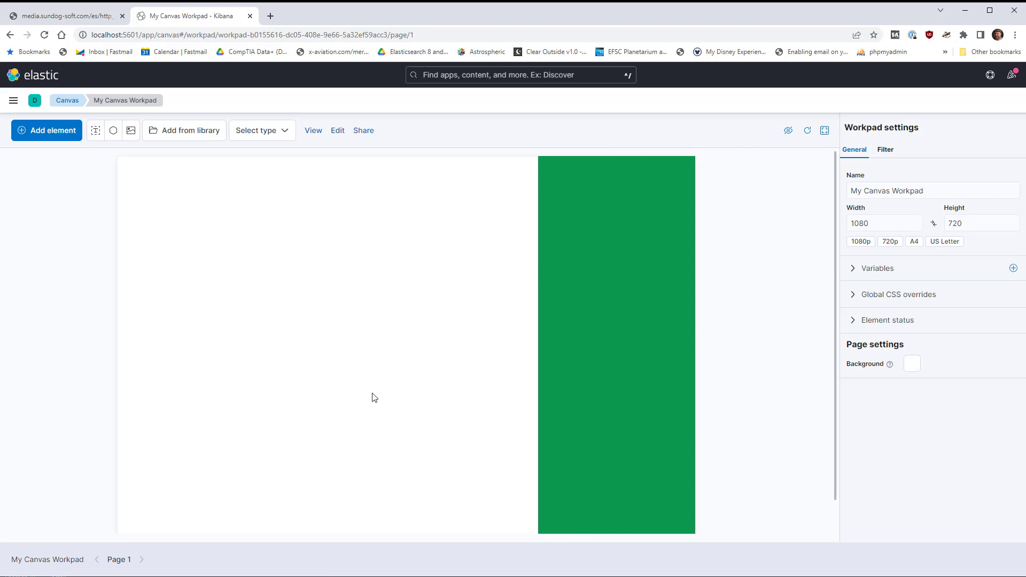
# Step: Add a Metric chart element to the workpad and move it to the upper end of the green sidebar
pyautogui.click(67, 134)
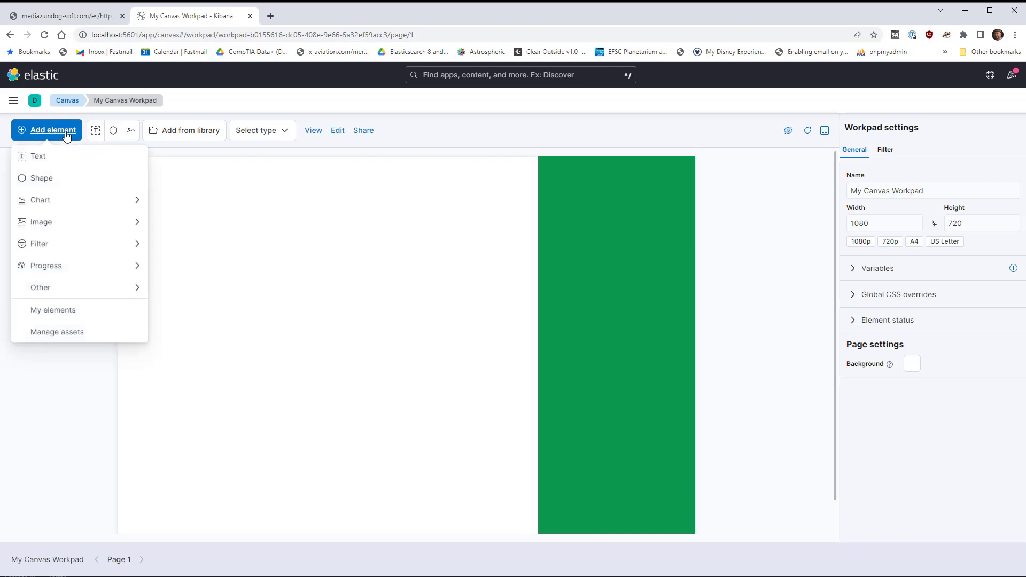
pyautogui.click(128, 201)
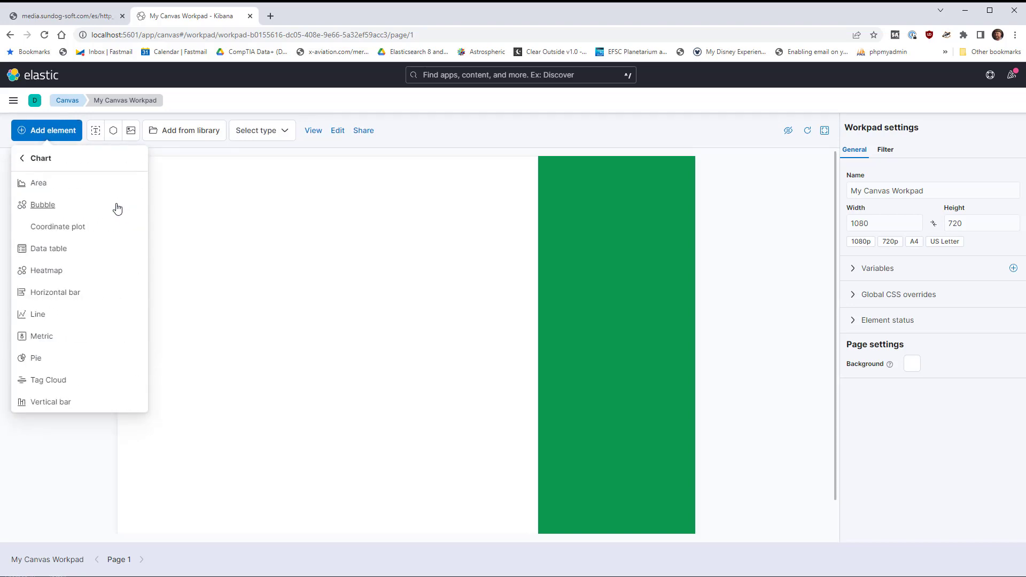
pyautogui.click(61, 338)
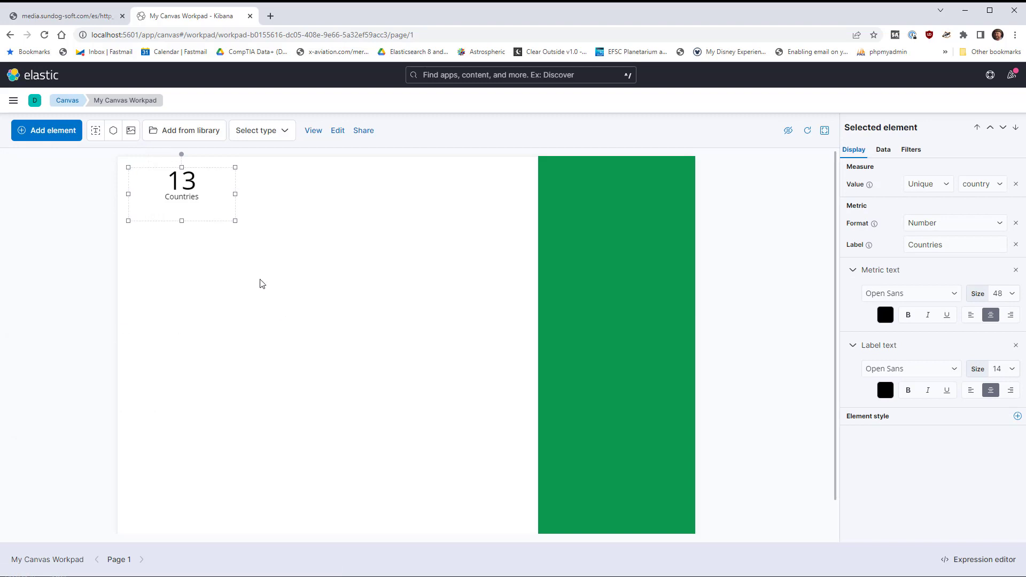
pyautogui.moveTo(195, 191); pyautogui.dragTo(629, 191)
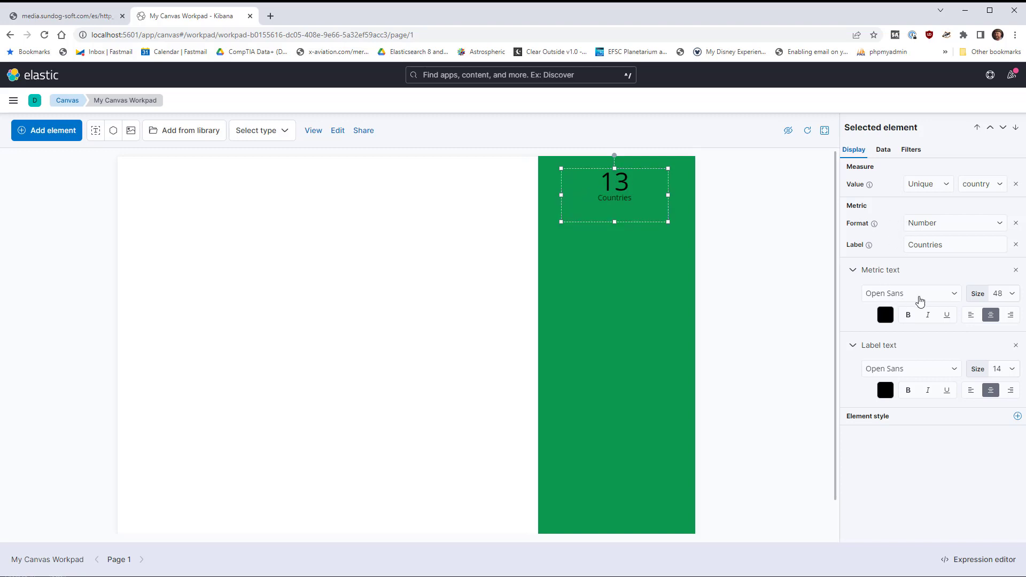
# Step: Set both the metric text and label text colors of the new metric to white
pyautogui.click(886, 315)
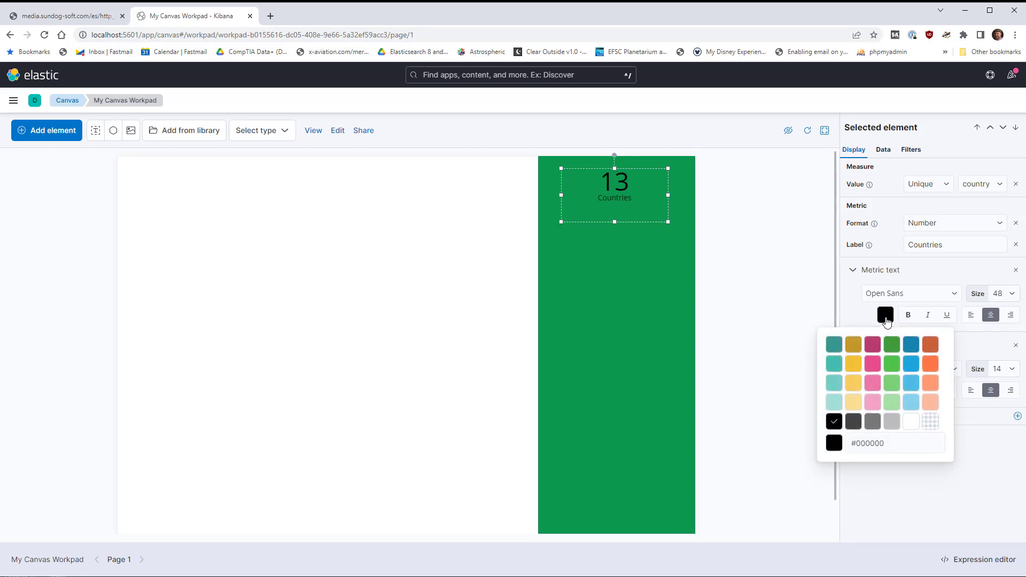
pyautogui.click(912, 423)
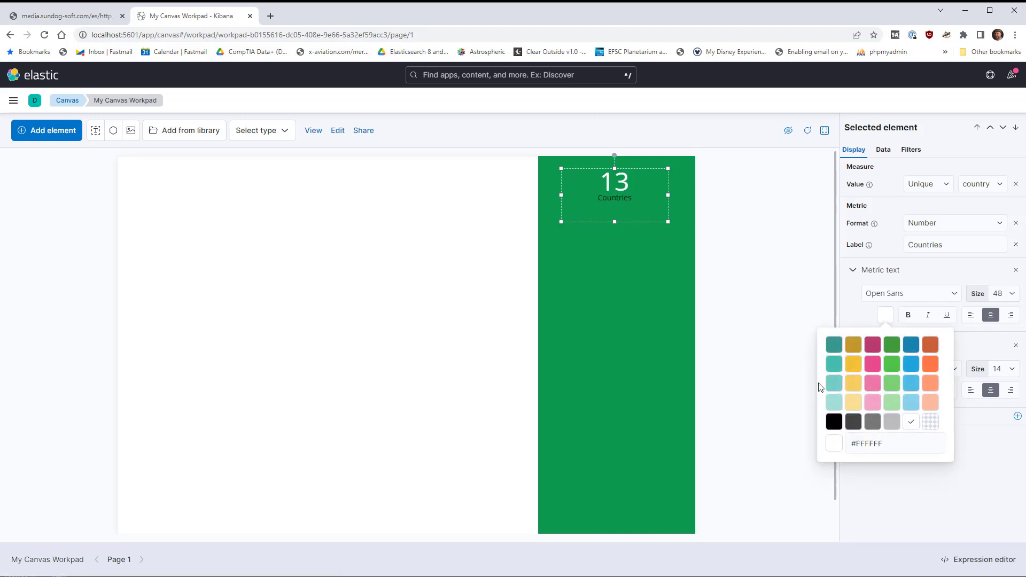
pyautogui.click(885, 391)
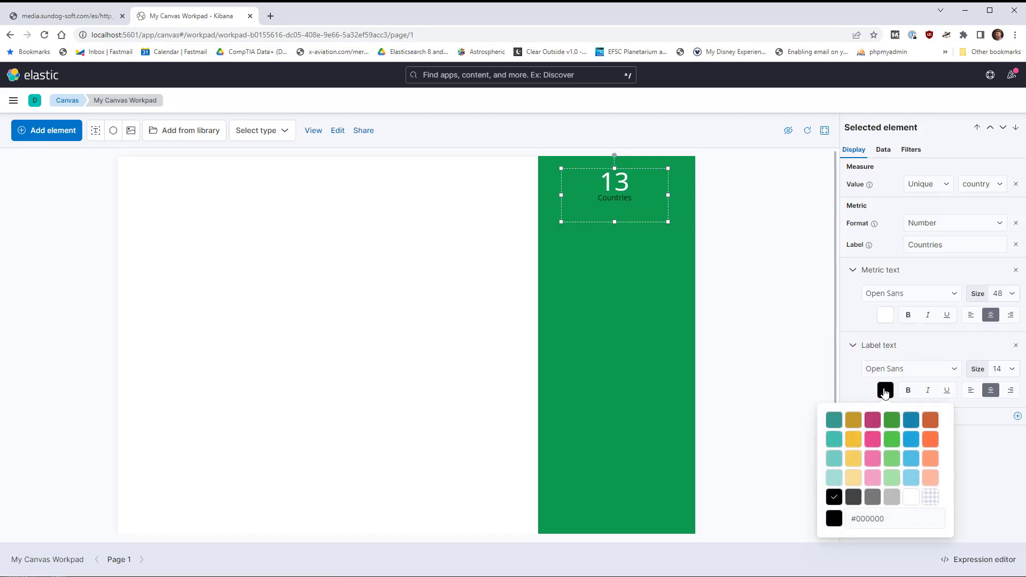
pyautogui.click(909, 498)
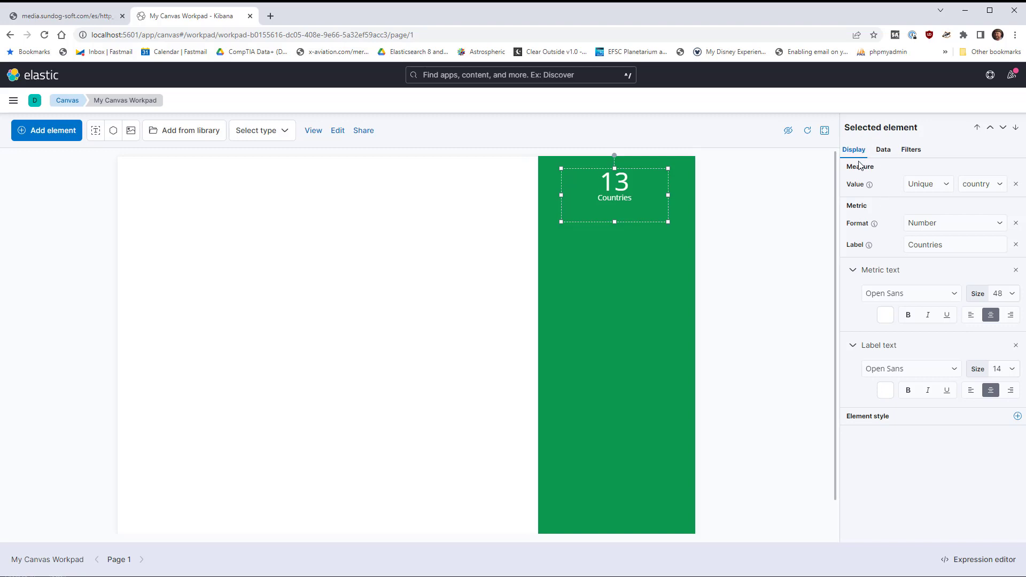
# Step: Change the metric's data source to Elasticsearch SQL and save the query SELECT COUNT(*) AS count_documents FROM nginx
pyautogui.click(882, 155)
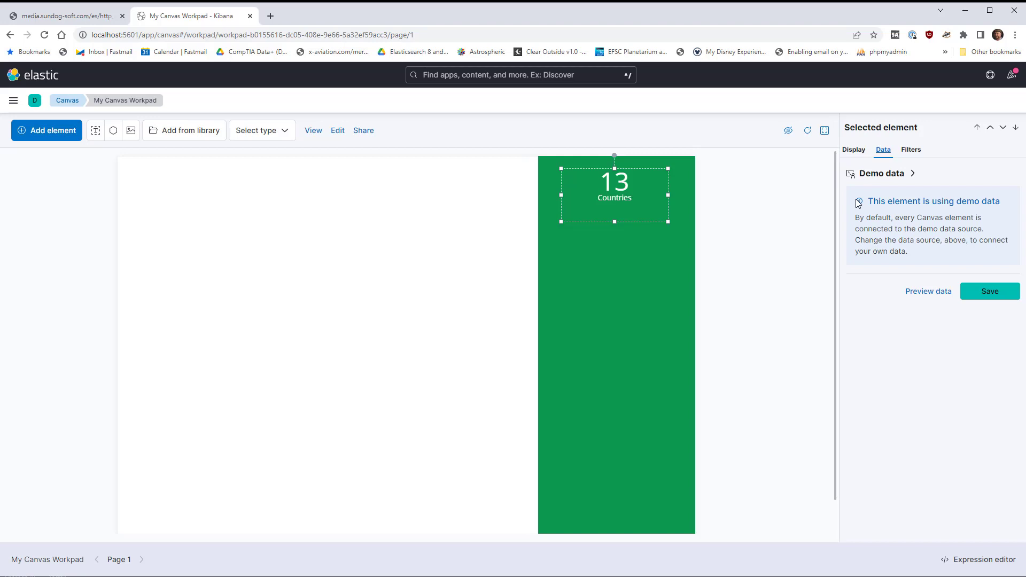
pyautogui.click(897, 176)
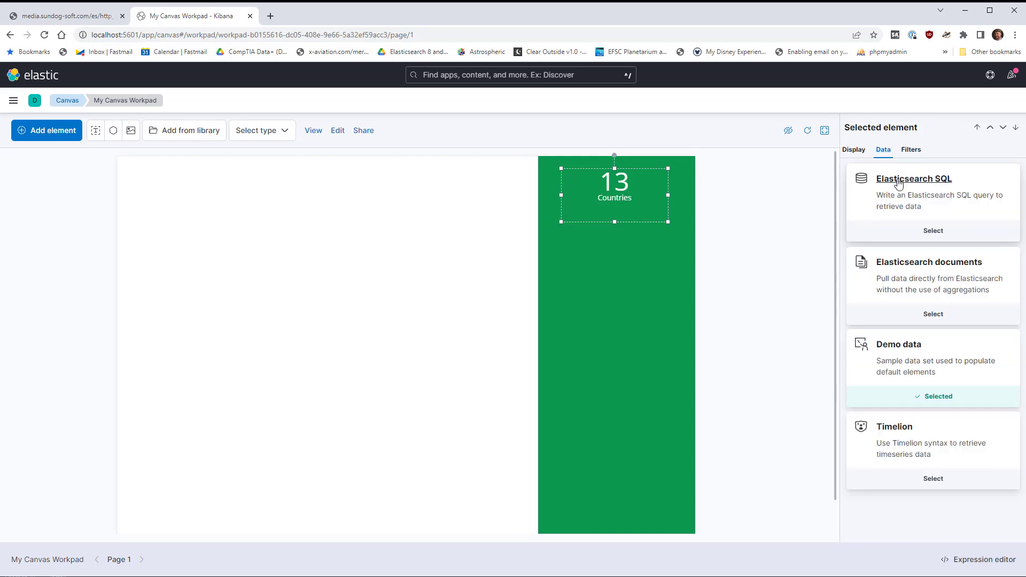
pyautogui.click(920, 202)
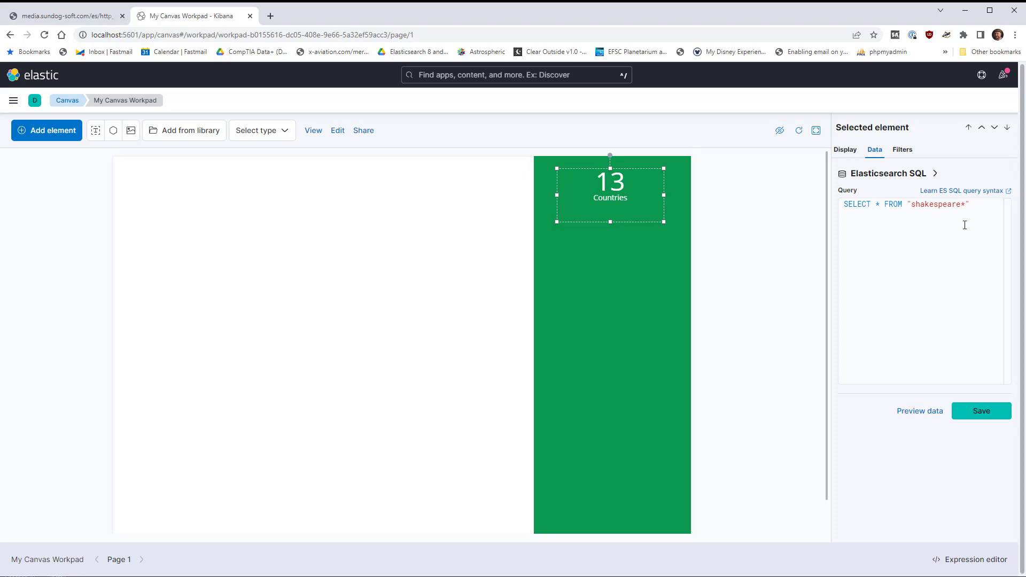
pyautogui.moveTo(969, 205); pyautogui.dragTo(917, 205)
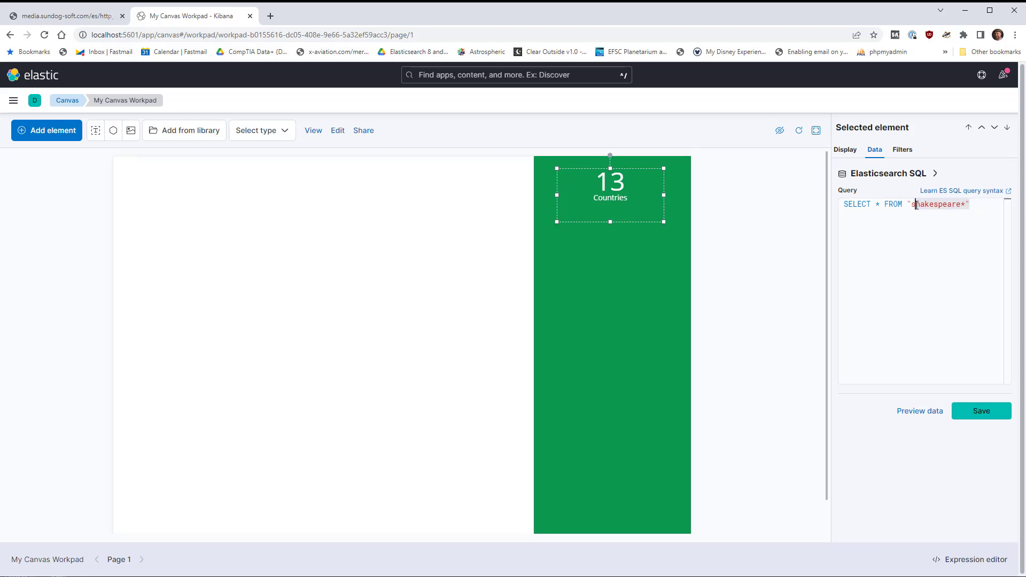
pyautogui.hotkey('ctrl', 'a')
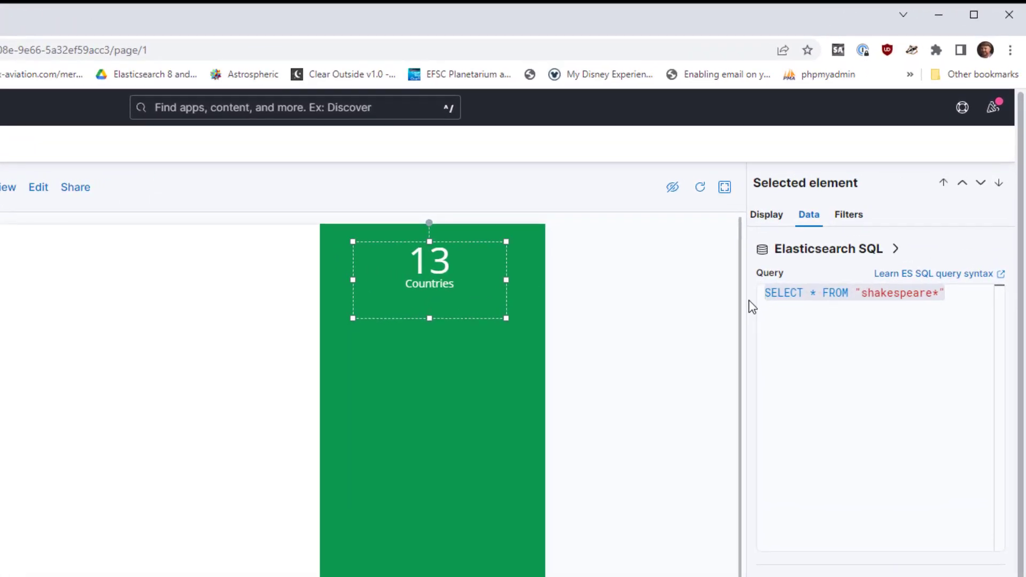
pyautogui.write('SELECT COUN')
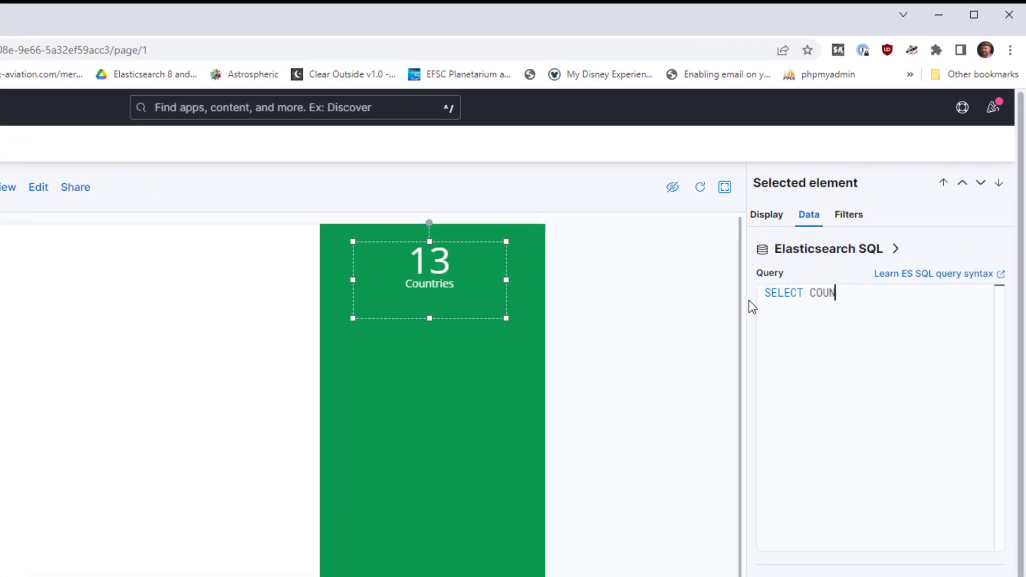
pyautogui.write('T(*) AS count_documents')
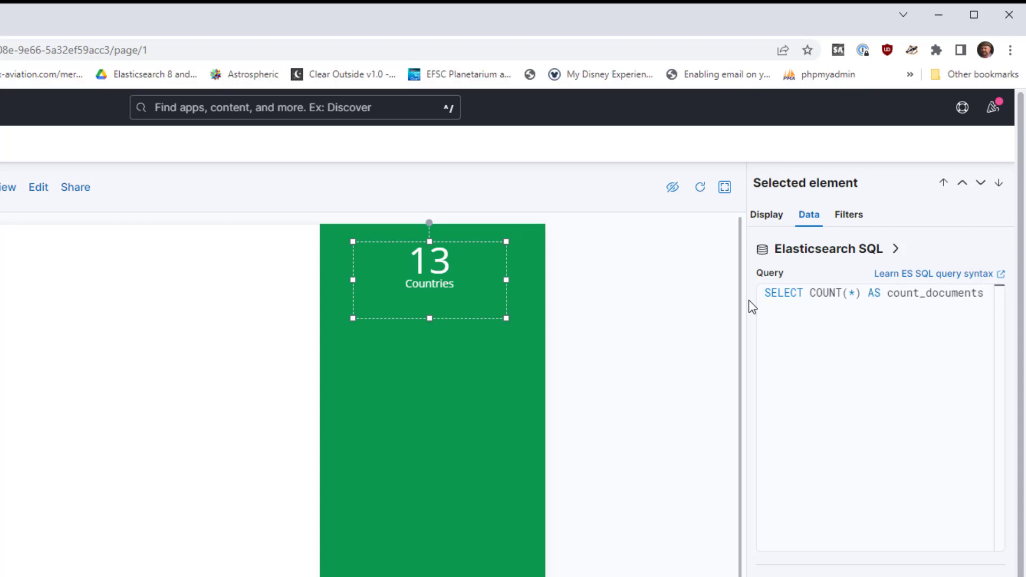
pyautogui.press('Return')
pyautogui.write('FROM nginx')
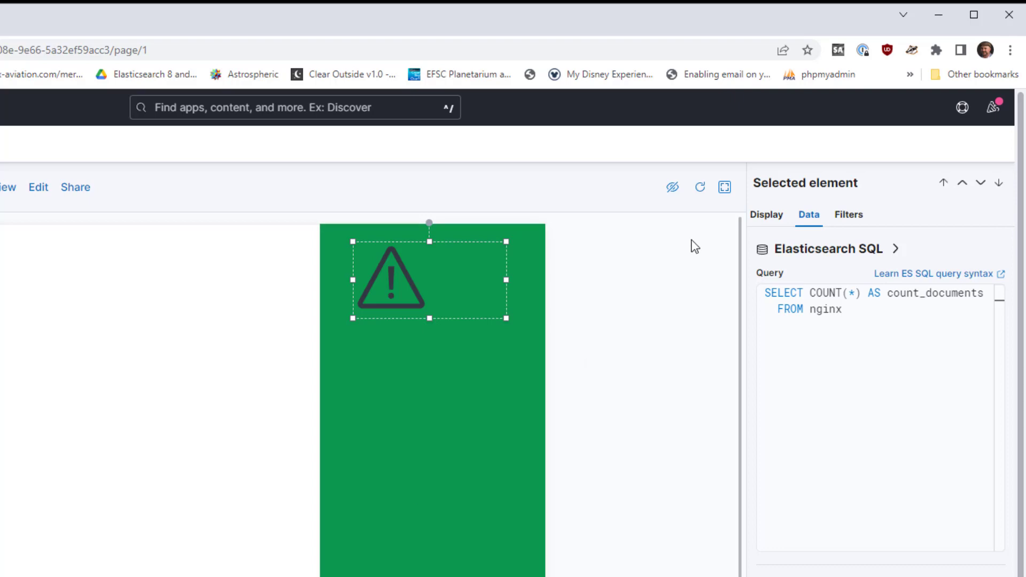
# Step: Set the metric's measure to Value of count_documents and its label to Logs
pyautogui.click(766, 220)
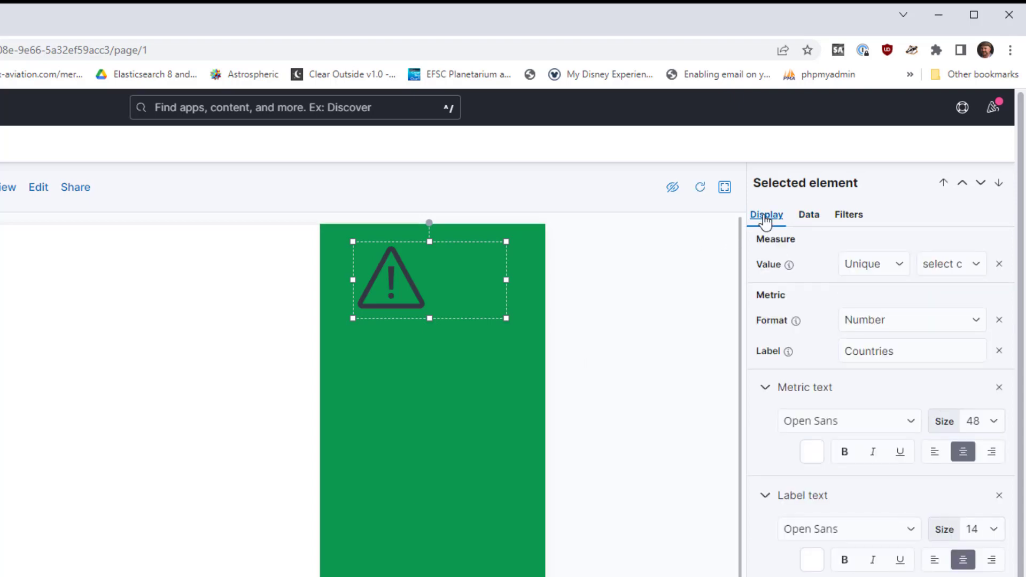
pyautogui.click(881, 267)
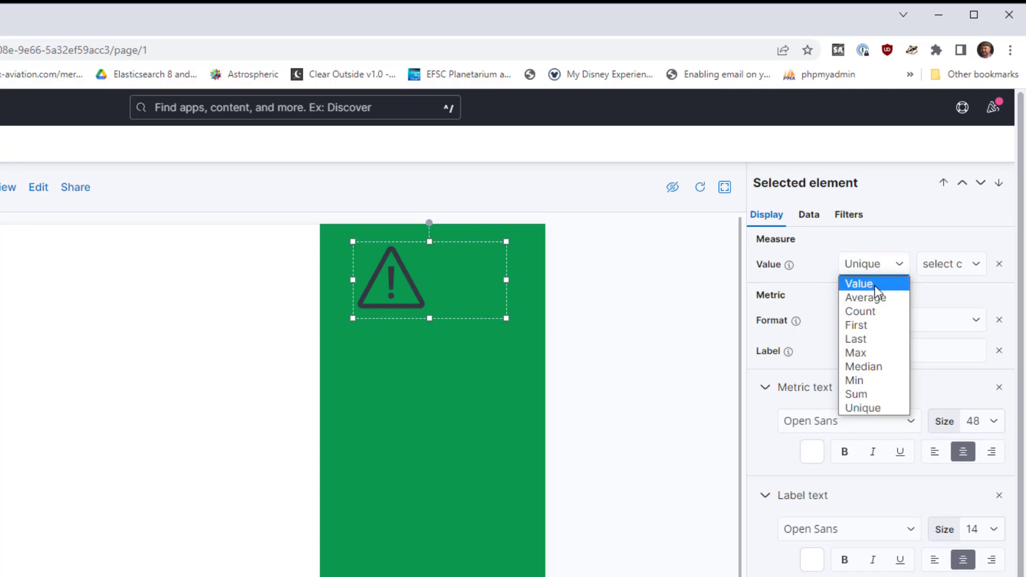
pyautogui.click(875, 284)
pyautogui.click(952, 271)
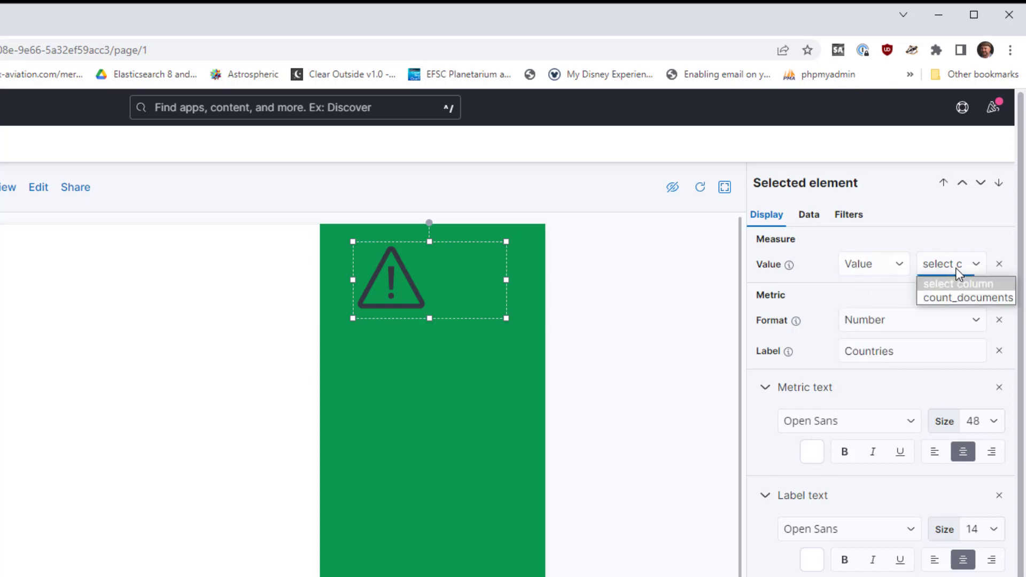
pyautogui.click(953, 298)
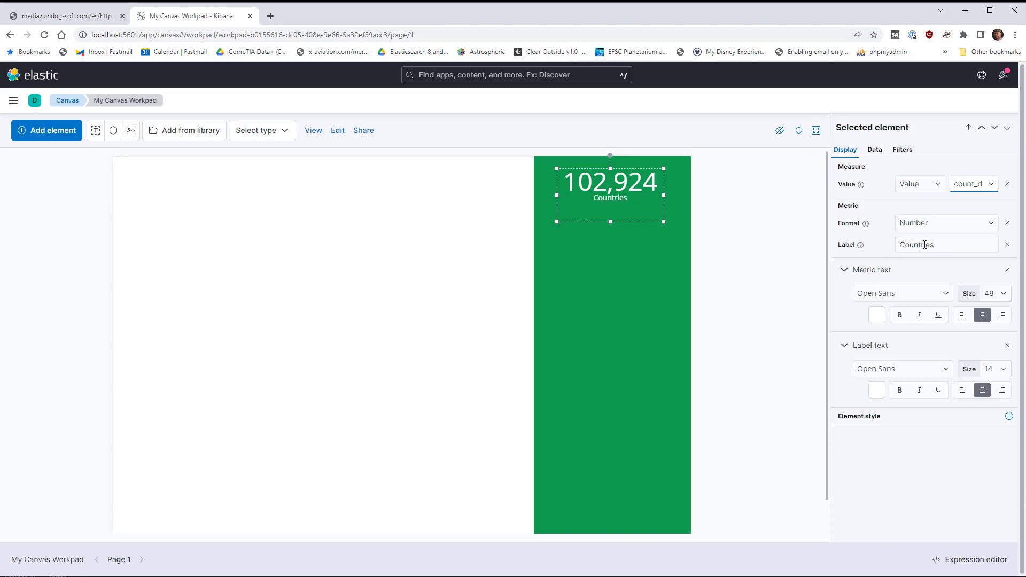
pyautogui.moveTo(962, 245); pyautogui.dragTo(882, 247)
pyautogui.write('Logs')
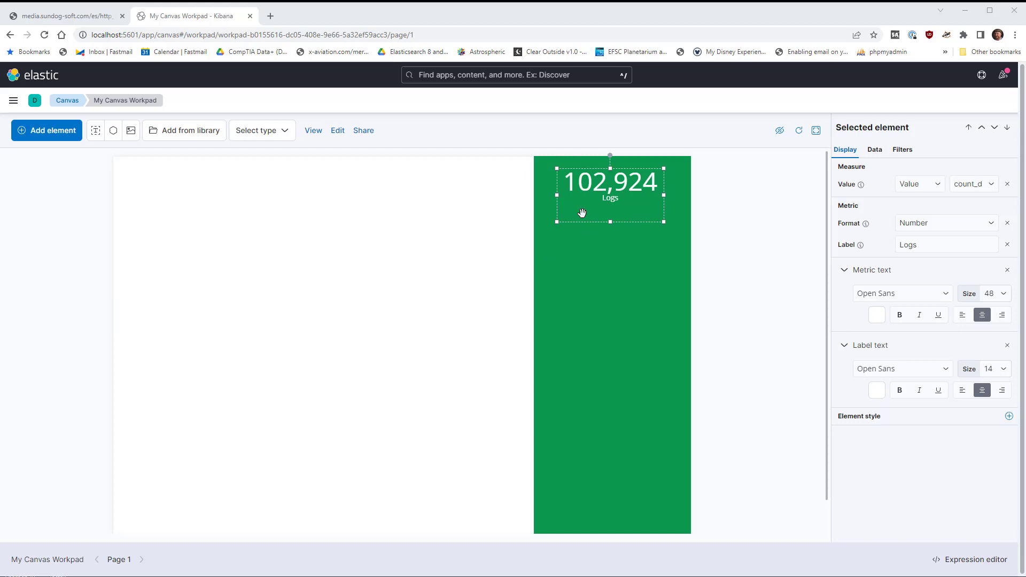
# Step: Make three copies of the Logs metric and stack them below the original in the green sidebar
pyautogui.click(338, 131)
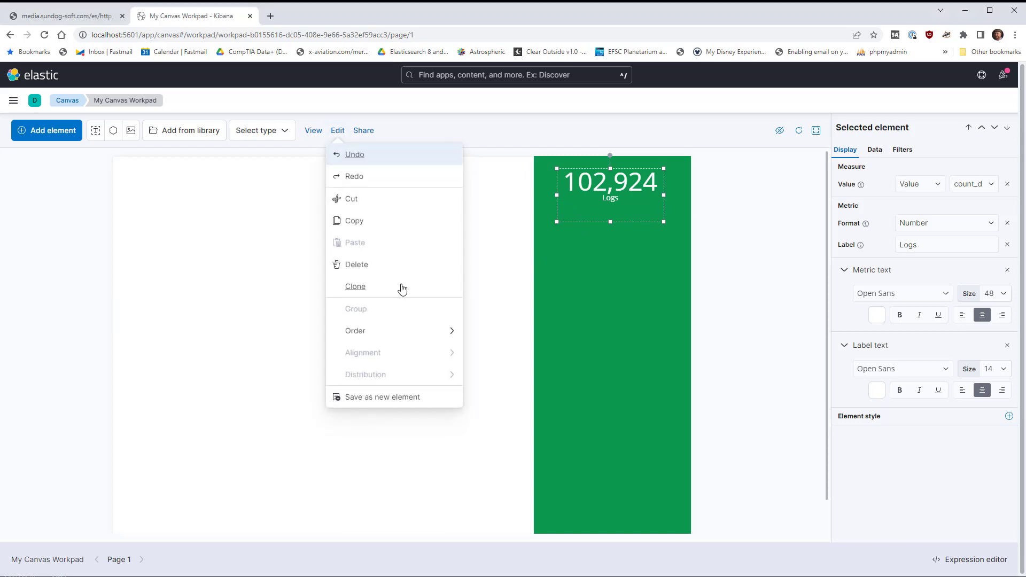
pyautogui.click(580, 252)
pyautogui.click(588, 206)
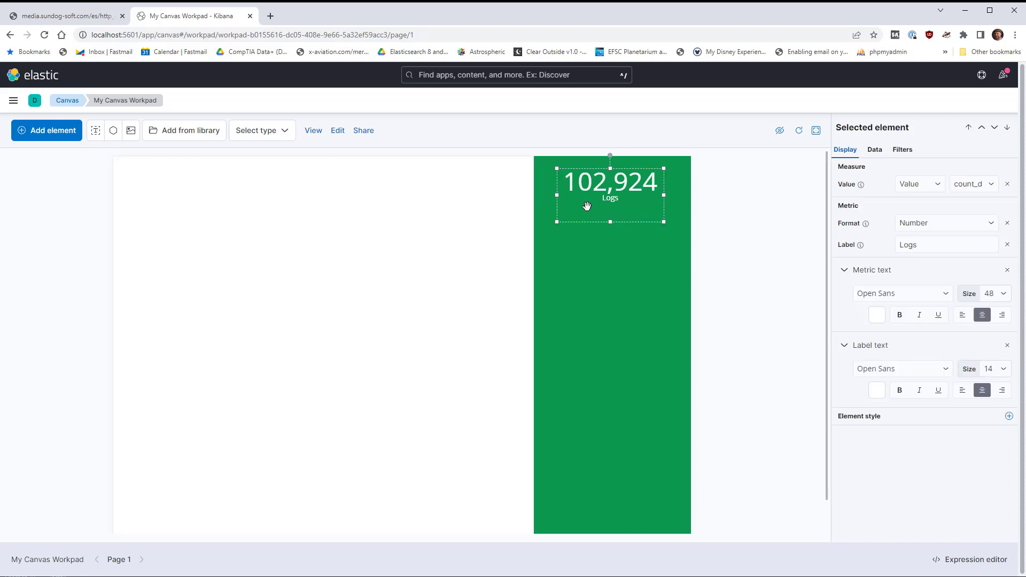
pyautogui.hotkey('ctrl', 'c')
pyautogui.hotkey('ctrl', 'v')
pyautogui.moveTo(618, 214); pyautogui.dragTo(619, 269)
pyautogui.hotkey('ctrl', 'v')
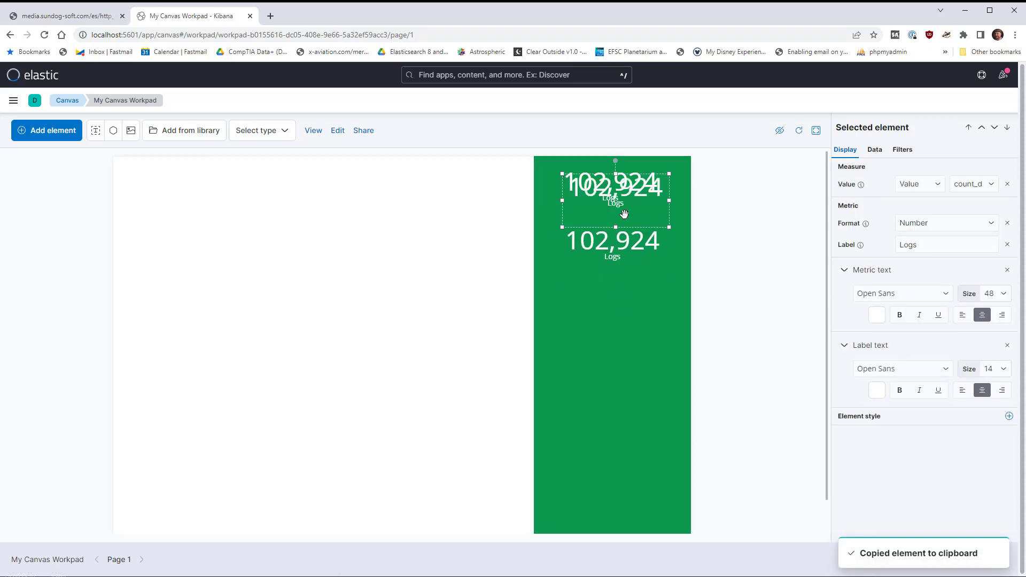
pyautogui.moveTo(624, 214); pyautogui.dragTo(628, 323)
pyautogui.hotkey('ctrl', 'v')
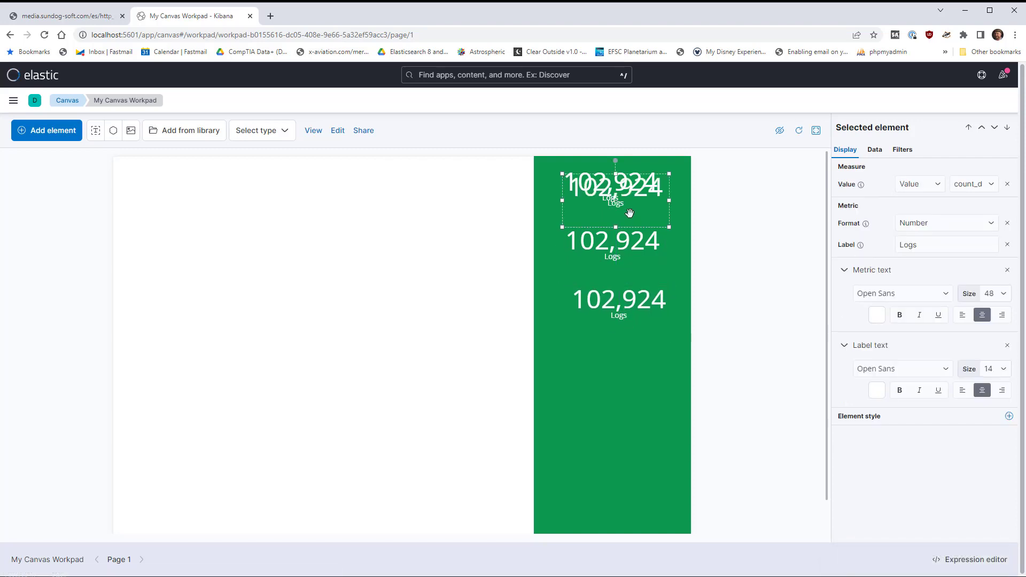
pyautogui.moveTo(629, 213); pyautogui.dragTo(631, 398)
# Step: Adjust the positions of the copied metrics so they line up in an evenly spaced column
pyautogui.click(622, 300)
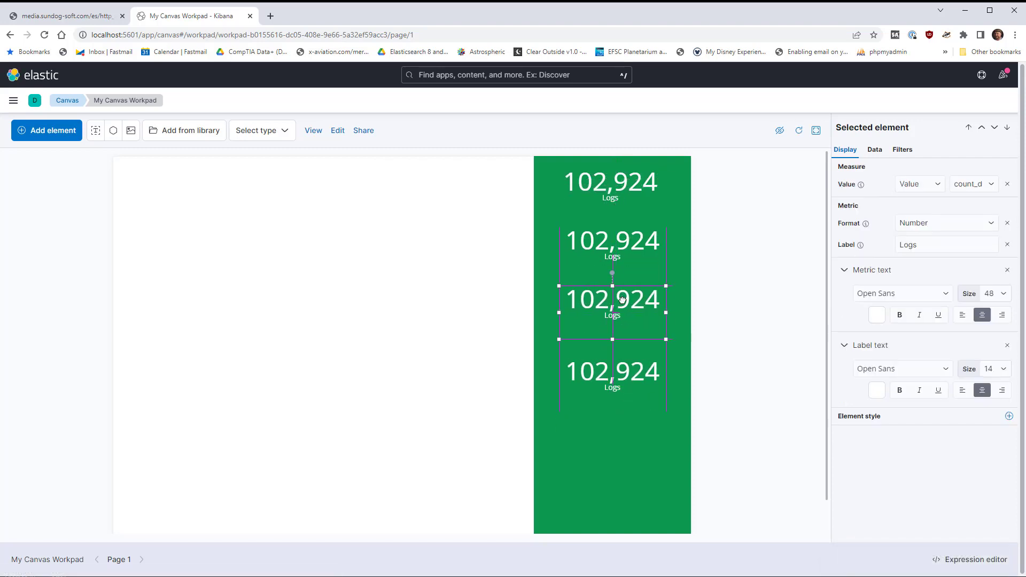
pyautogui.click(621, 237)
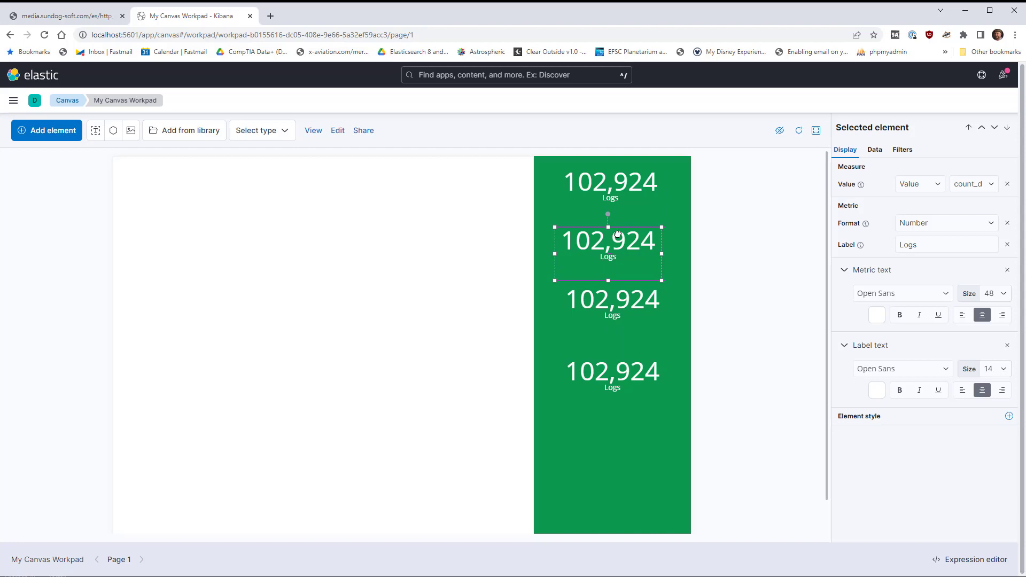
pyautogui.moveTo(618, 234); pyautogui.dragTo(619, 232)
pyautogui.moveTo(614, 370); pyautogui.dragTo(614, 361)
pyautogui.click(545, 424)
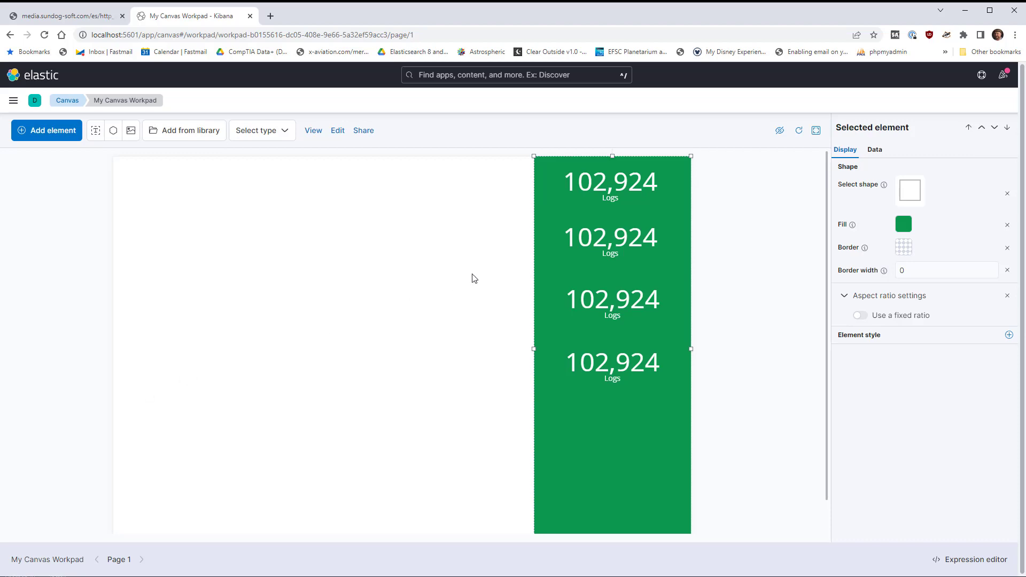
# Step: Replace the second metric's query with SELECT SUM(bytes) as bytes FROM nginx and save it
pyautogui.click(590, 246)
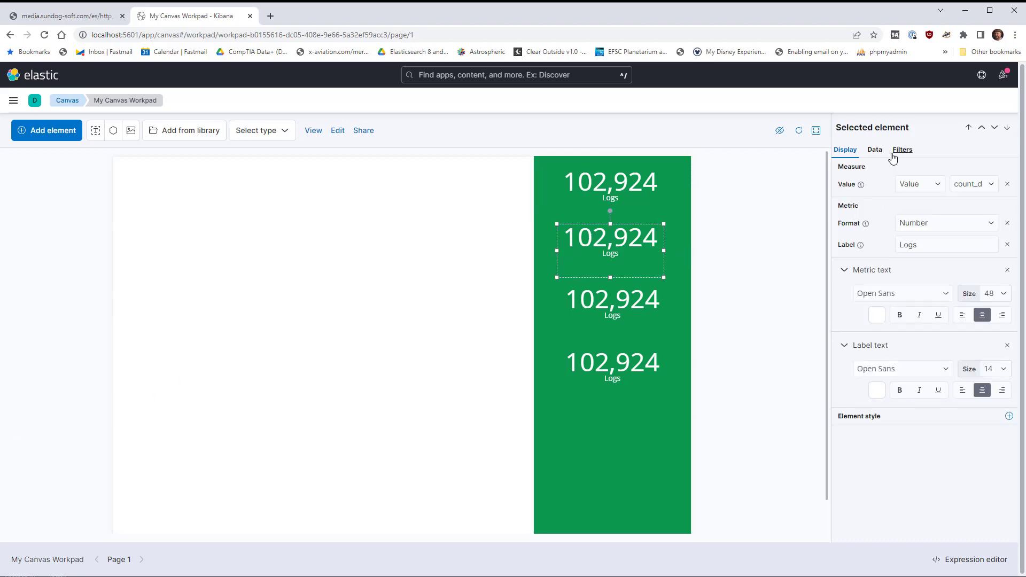
pyautogui.click(875, 152)
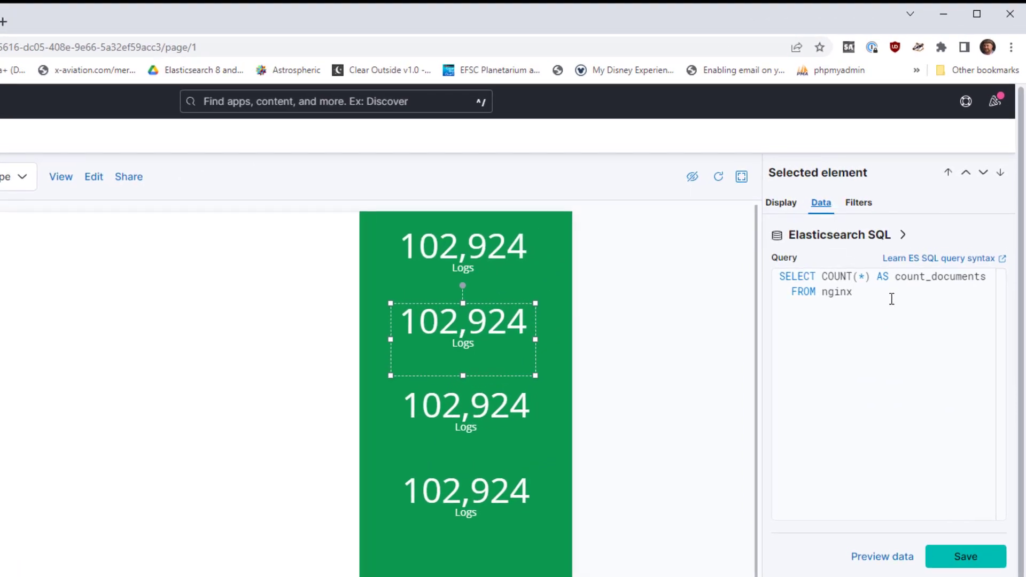
pyautogui.click(885, 298)
pyautogui.hotkey('ctrl', 'a')
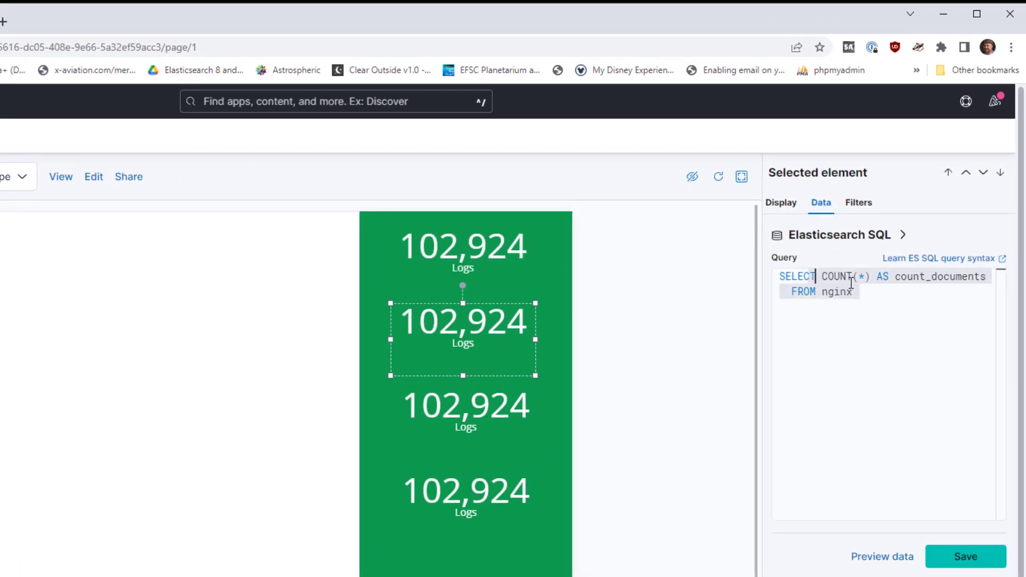
pyautogui.write('SELECTT')
pyautogui.press('BackSpace')
pyautogui.write('S')
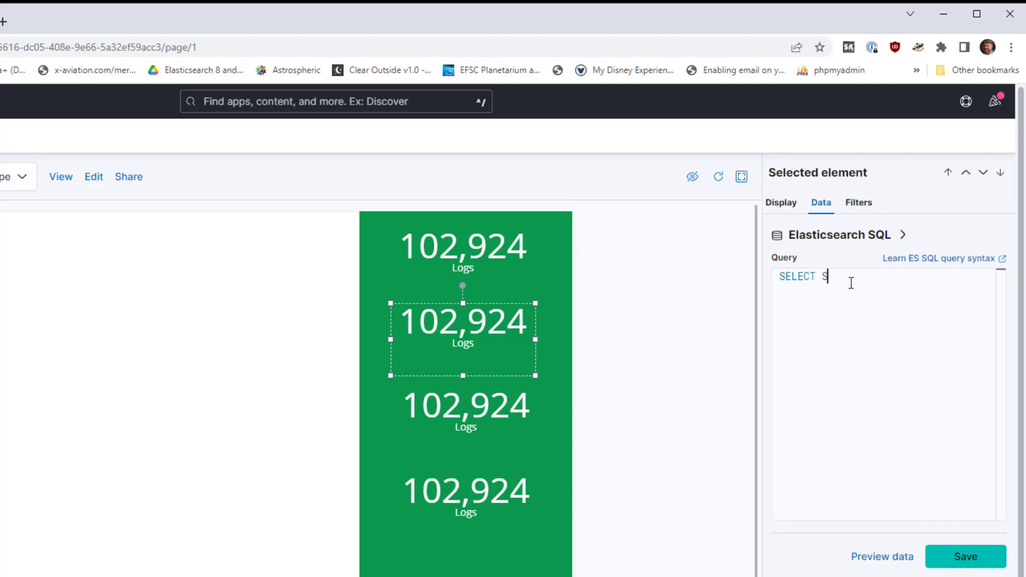
pyautogui.write('UM(bytes) as bytes FROM nginx')
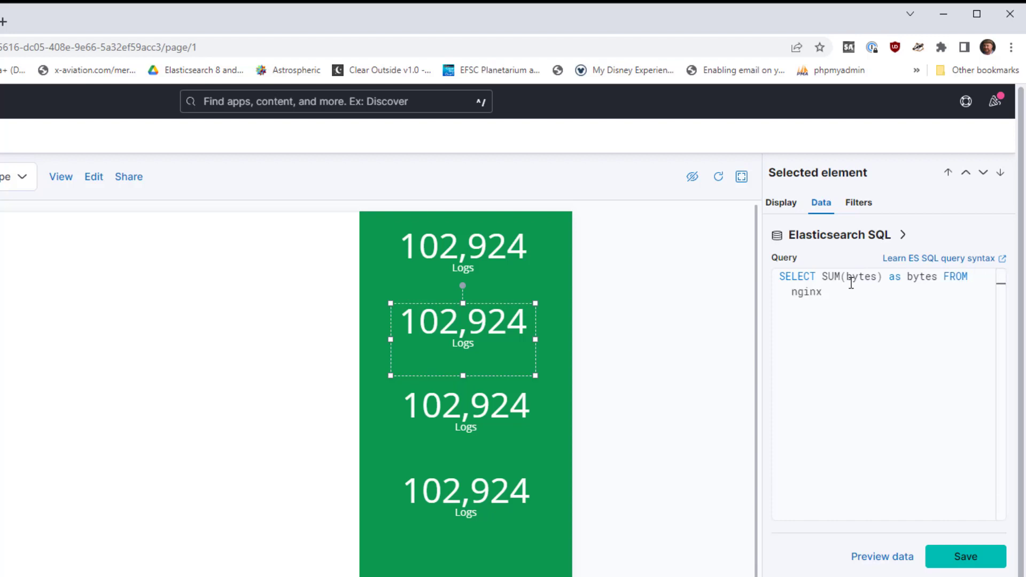
pyautogui.click(972, 566)
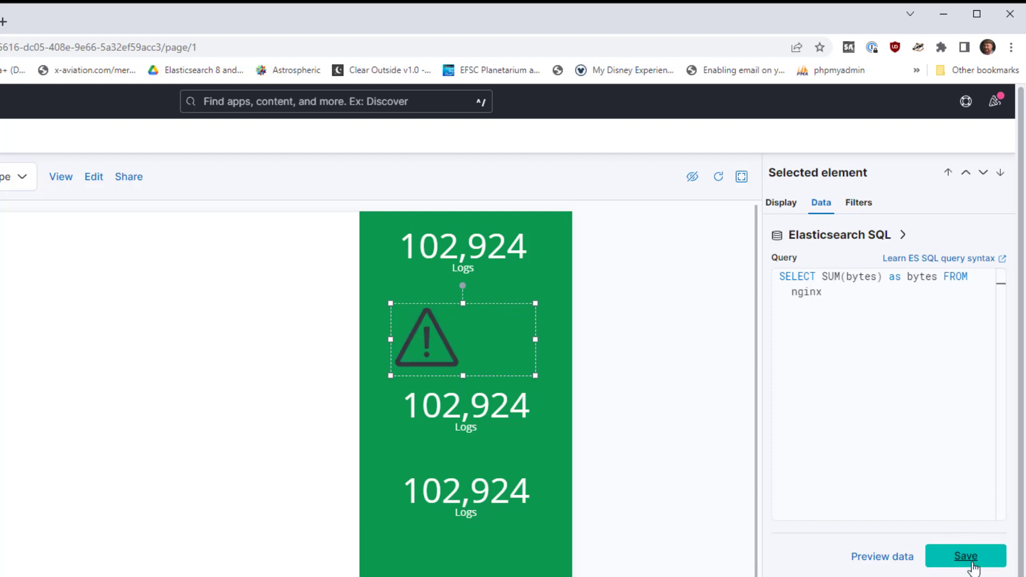
# Step: Set the second metric's measure to Value of bytes and its label to Bytes Transferred
pyautogui.click(784, 204)
pyautogui.click(940, 250)
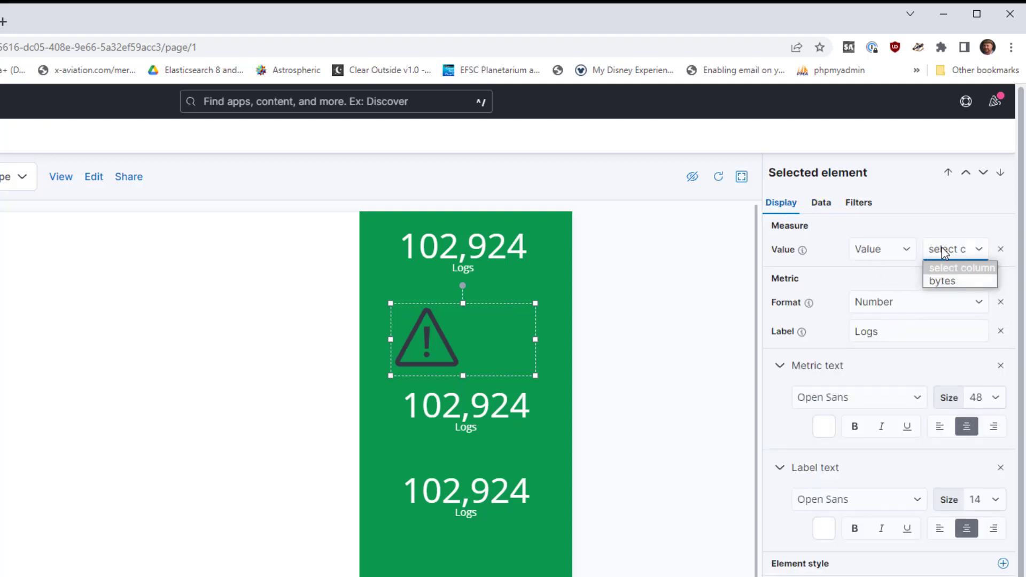
pyautogui.click(943, 282)
pyautogui.doubleClick(908, 337)
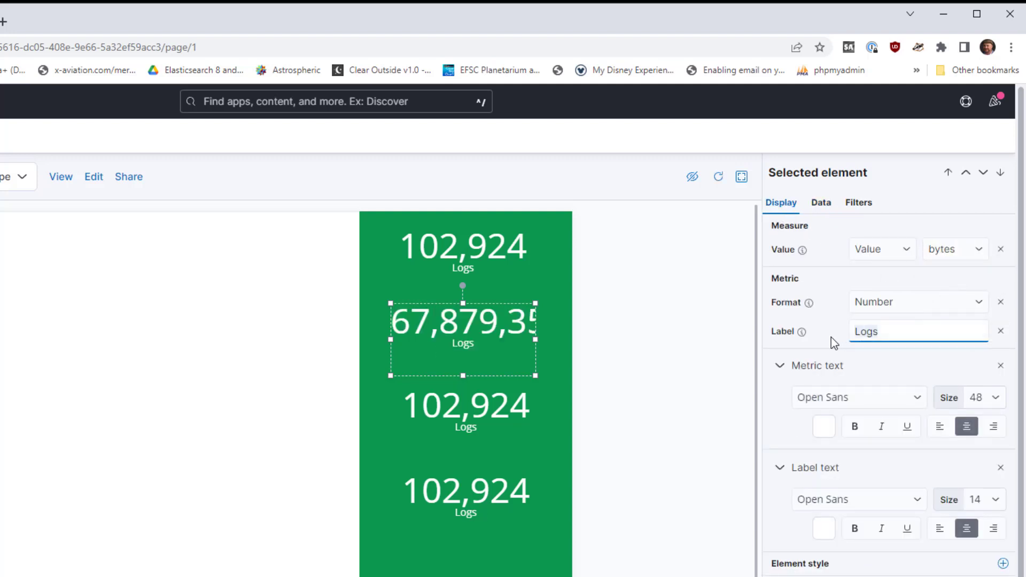
pyautogui.write('Bytes Transferred')
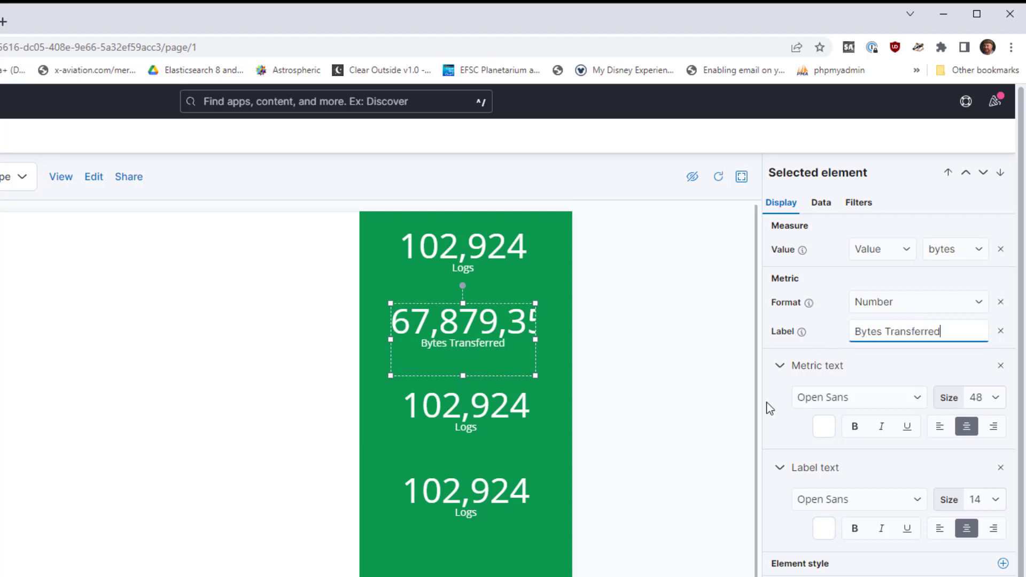
# Step: Replace the third metric's query with SELECT COUNT(DISTINCT remote_ip) as remote_ip FROM nginx and save it
pyautogui.click(512, 429)
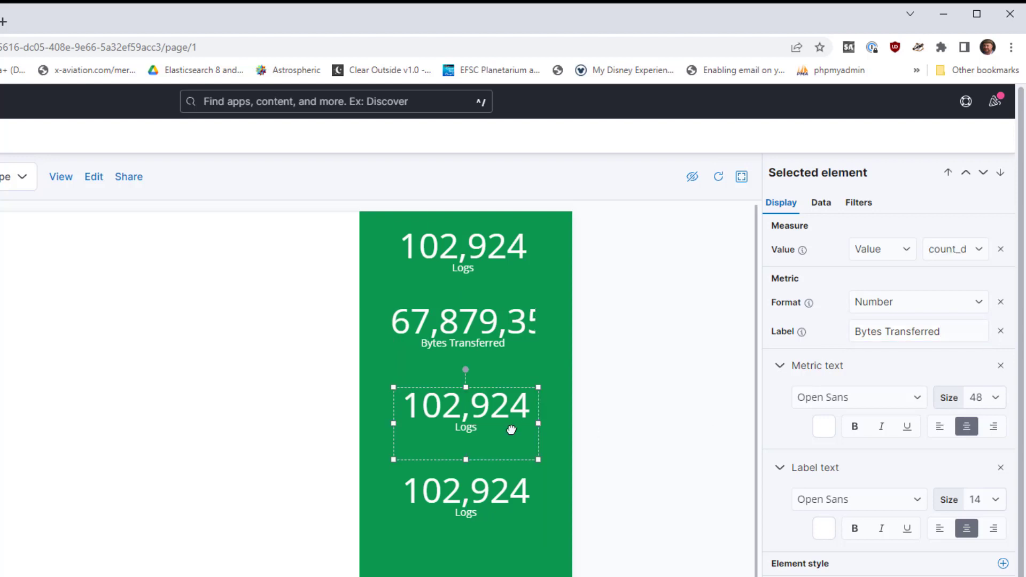
pyautogui.click(822, 202)
pyautogui.click(865, 296)
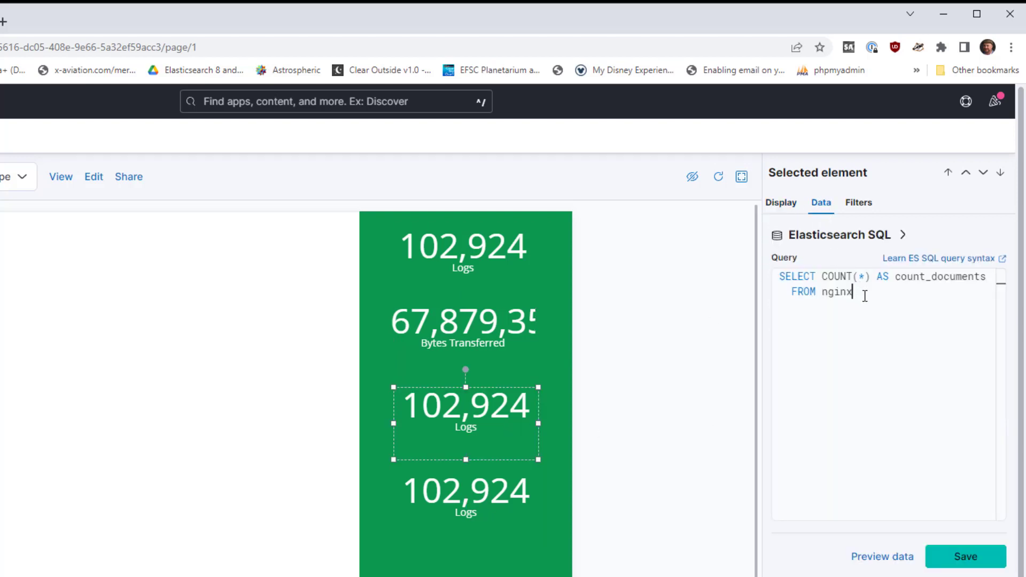
pyautogui.hotkey('ctrl', 'a')
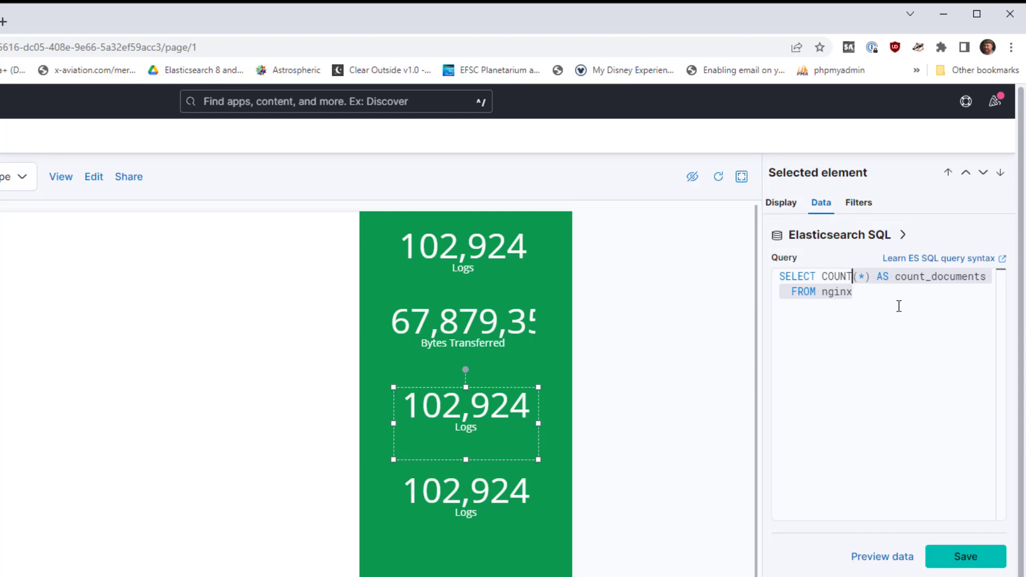
pyautogui.write('SELECT COUNT')
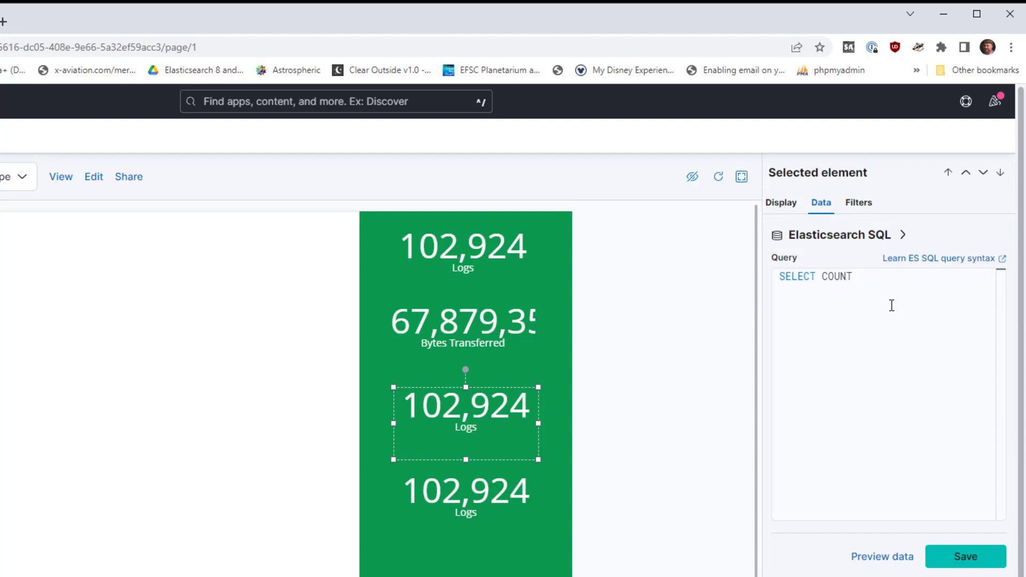
pyautogui.write('(DISTINCT remote_ip')
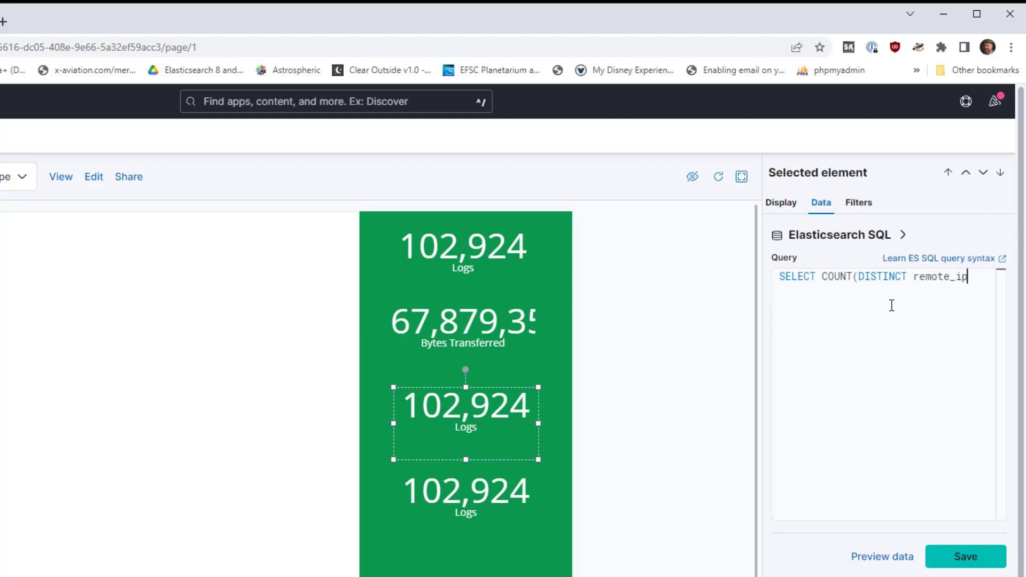
pyautogui.write(') as remote_ip F')
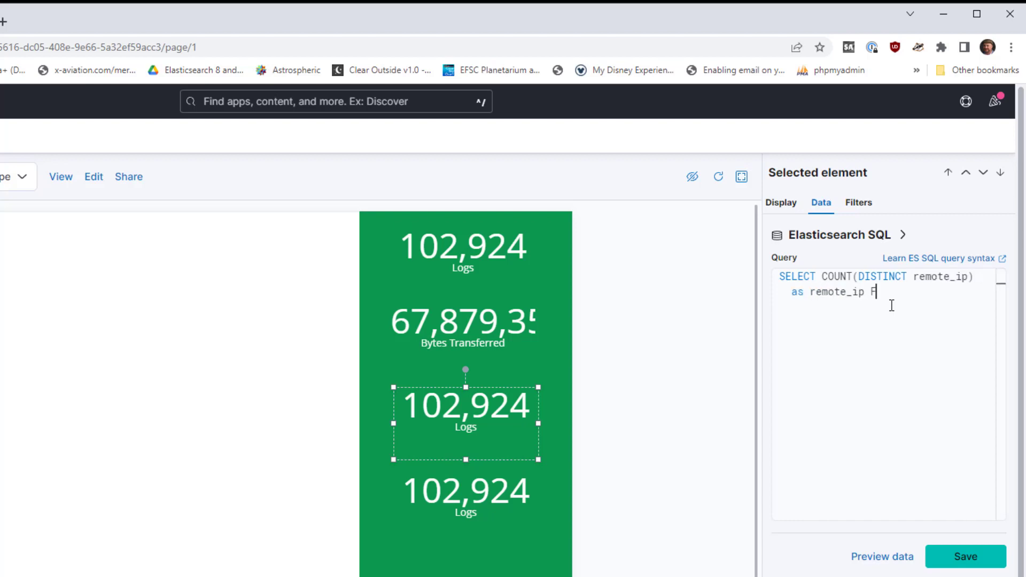
pyautogui.write('ROM nginx')
pyautogui.click(983, 561)
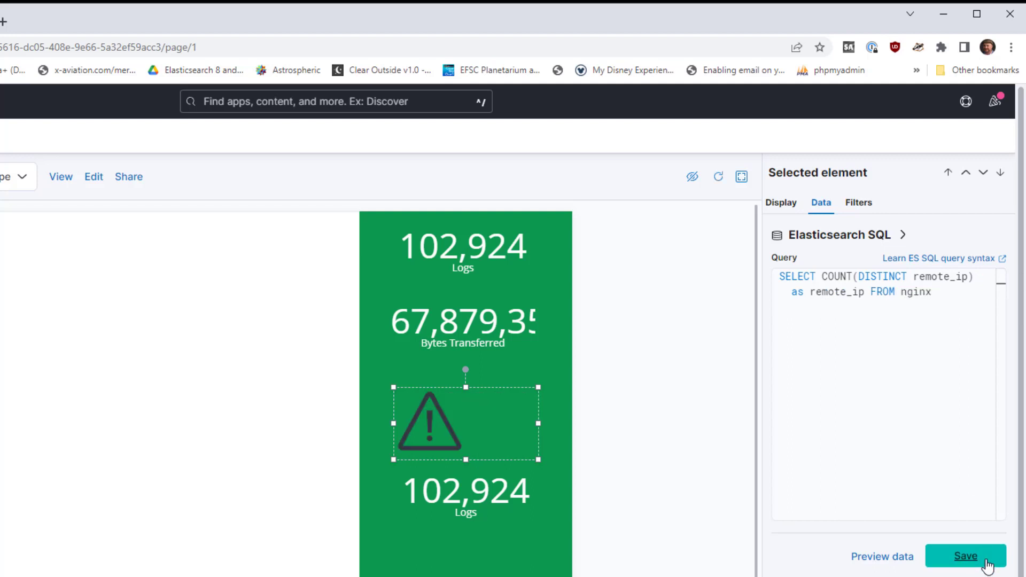
# Step: Set the third metric's measure to Value of remote_ip and its label to Unique IP's
pyautogui.click(790, 204)
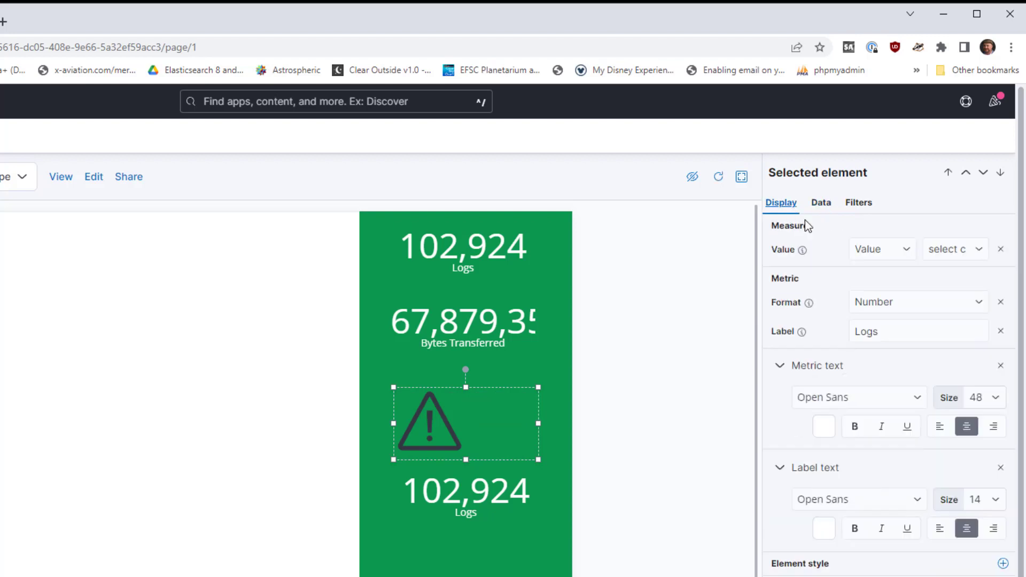
pyautogui.click(967, 252)
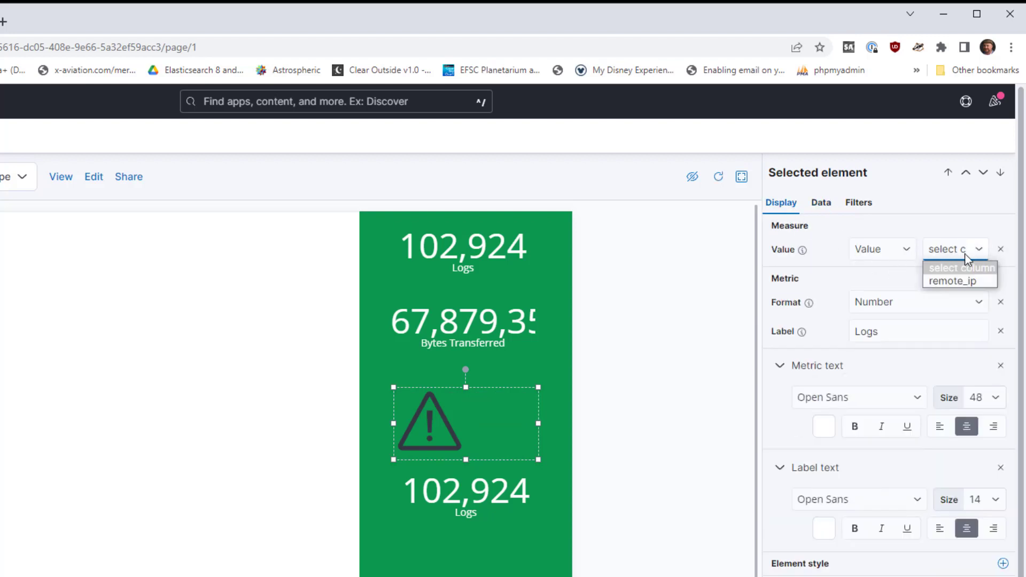
pyautogui.click(956, 282)
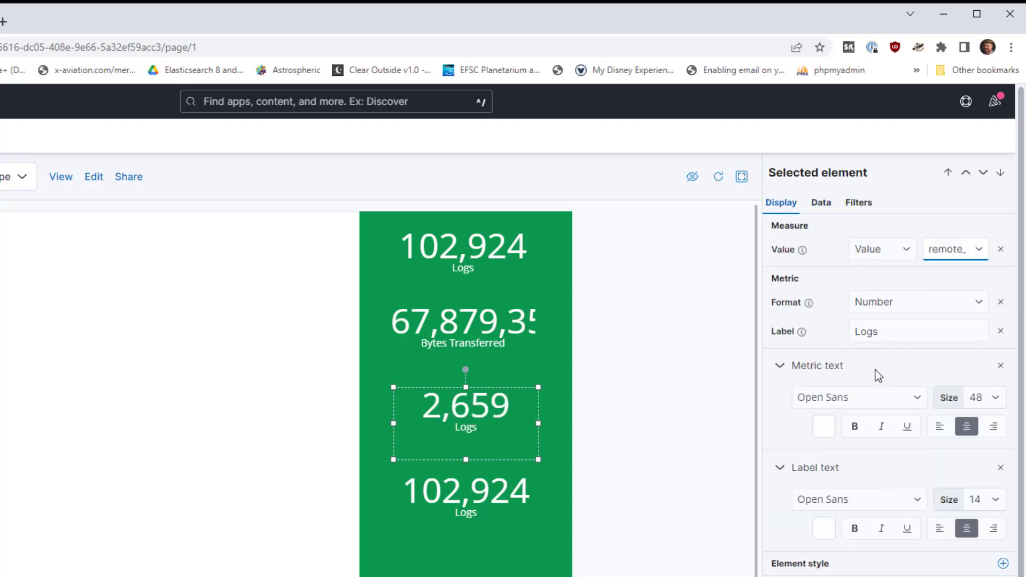
pyautogui.doubleClick(889, 332)
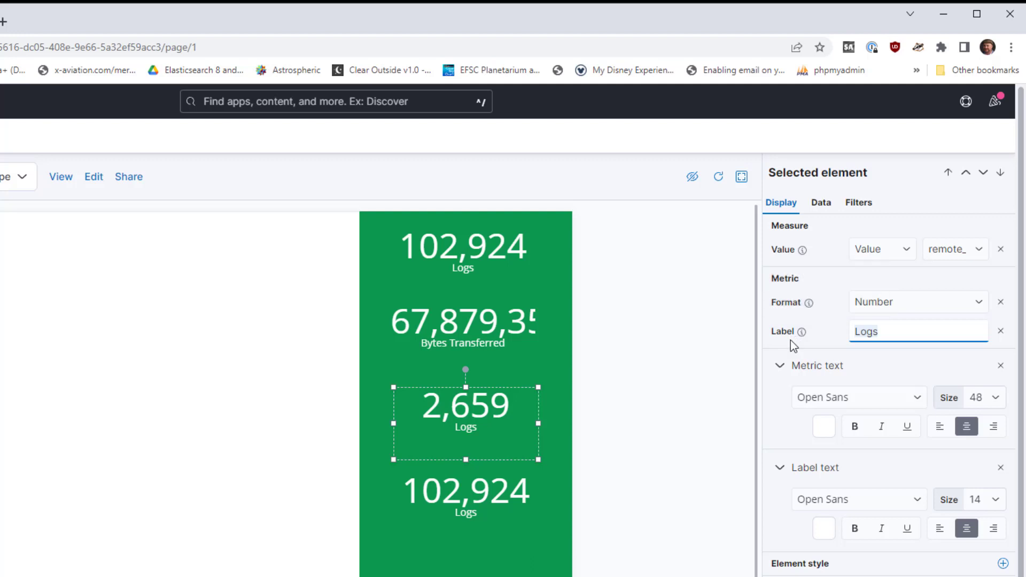
pyautogui.write("Unique IP's")
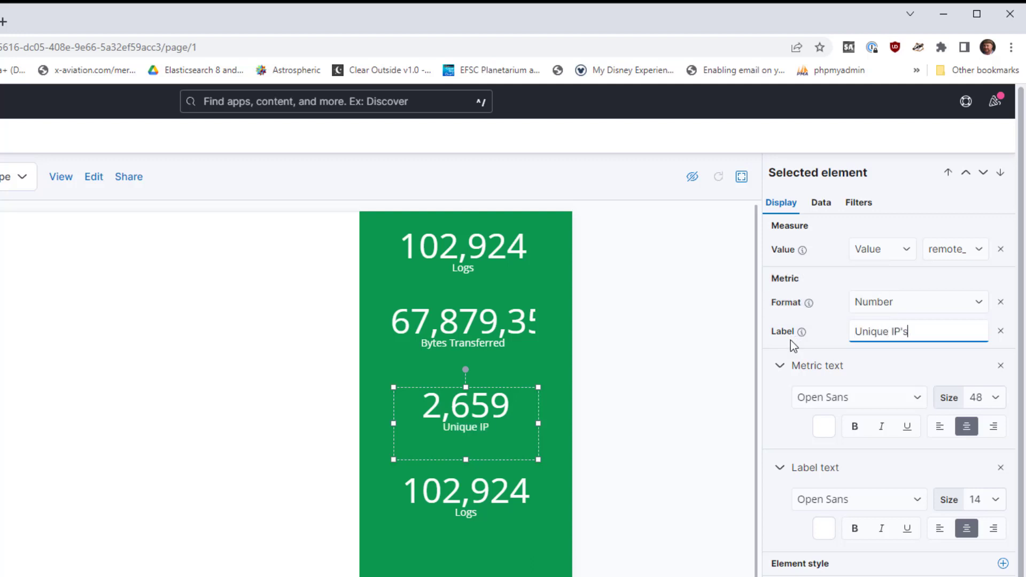
# Step: Replace the fourth metric's query with SELECT COUNT(DISTINCT agent) as agents FROM nginx and save it
pyautogui.click(488, 495)
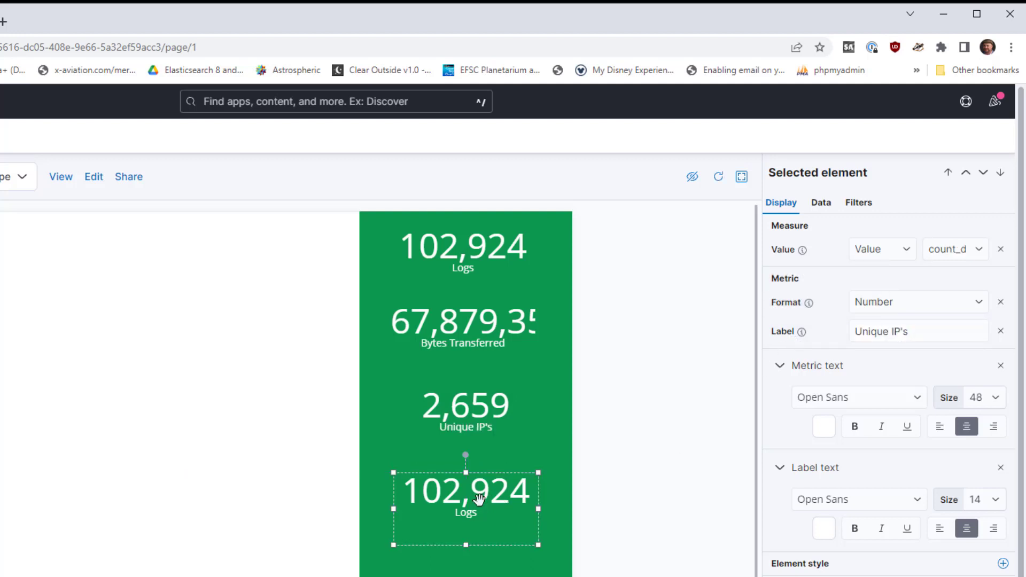
pyautogui.click(822, 203)
pyautogui.moveTo(885, 294); pyautogui.dragTo(771, 284)
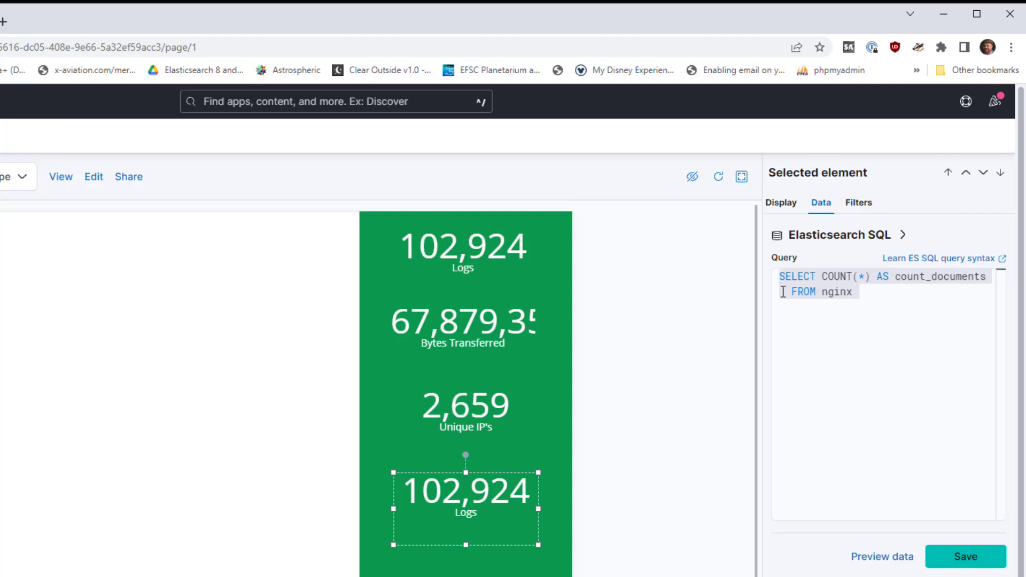
pyautogui.write('SELECT COUNT')
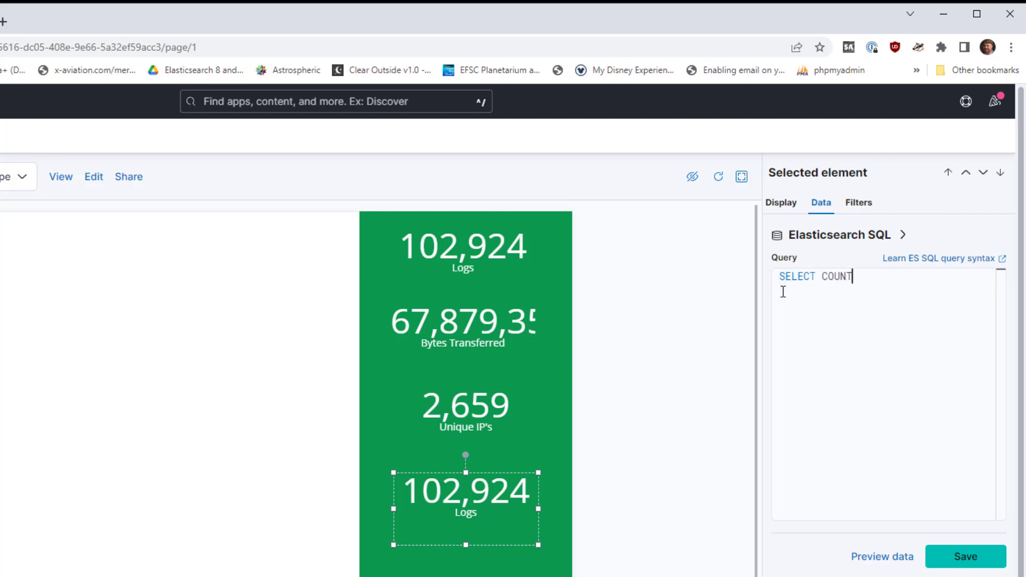
pyautogui.write('(DISTINCT agent) as ag')
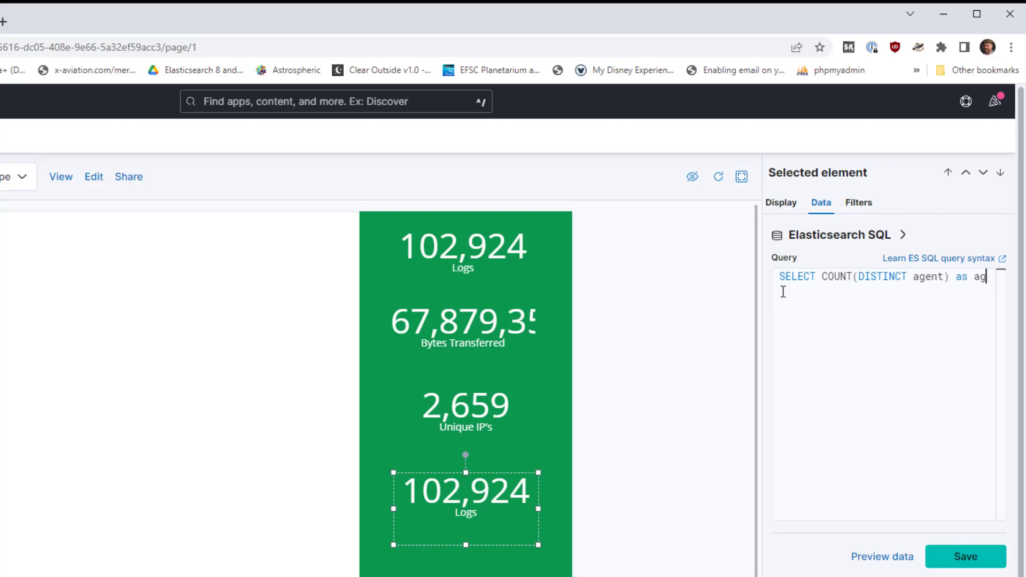
pyautogui.write('ents FROM nginx')
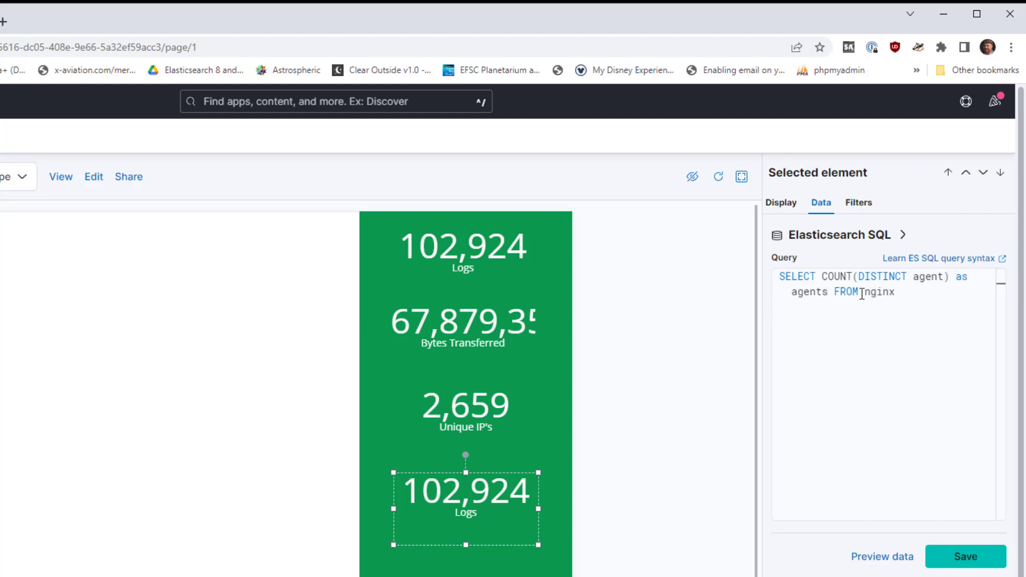
pyautogui.click(985, 559)
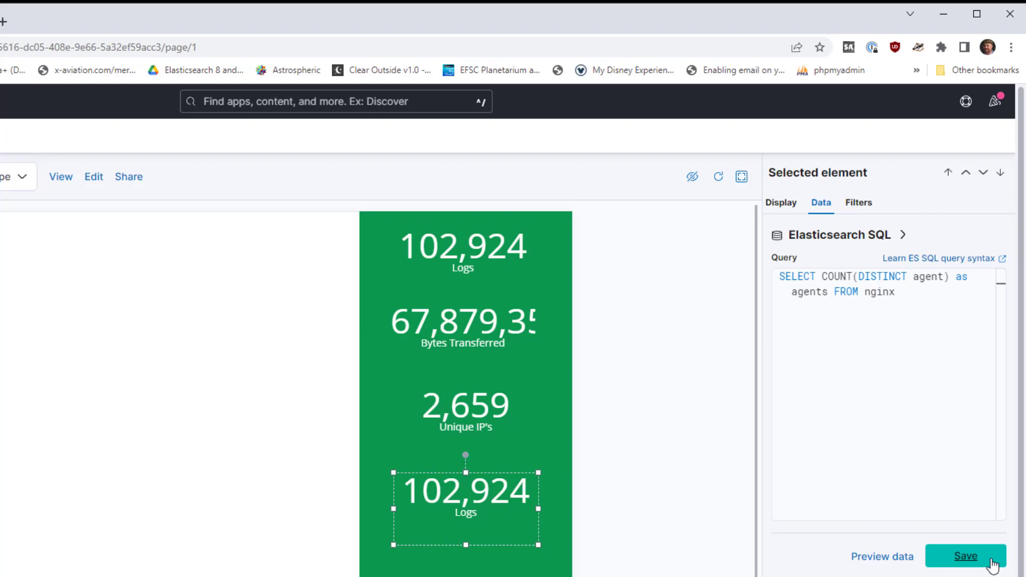
# Step: Set the fourth metric's measure to Value of agents and its label to Unique Agents
pyautogui.click(786, 204)
pyautogui.click(947, 249)
pyautogui.click(950, 281)
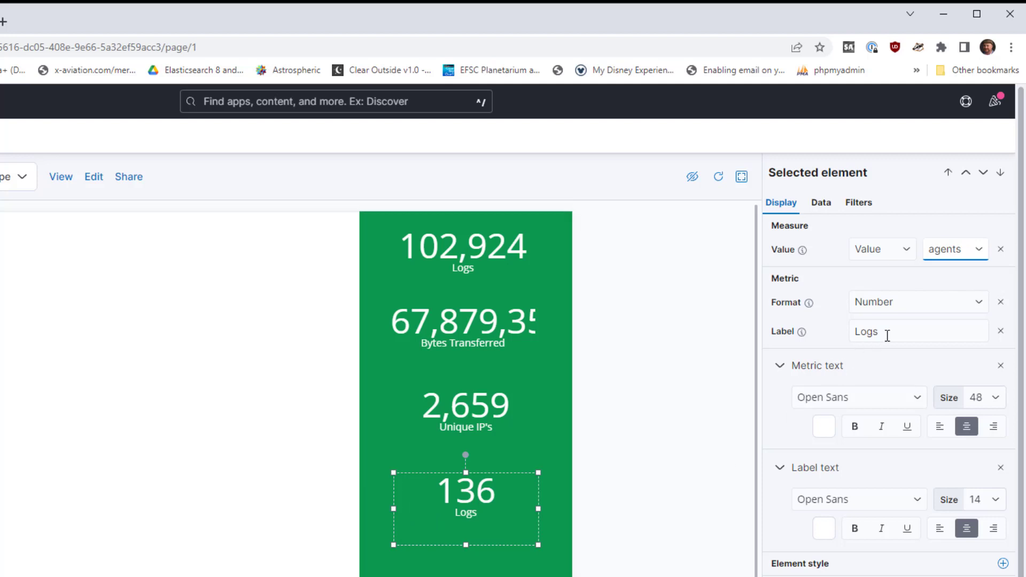
pyautogui.doubleClick(912, 332)
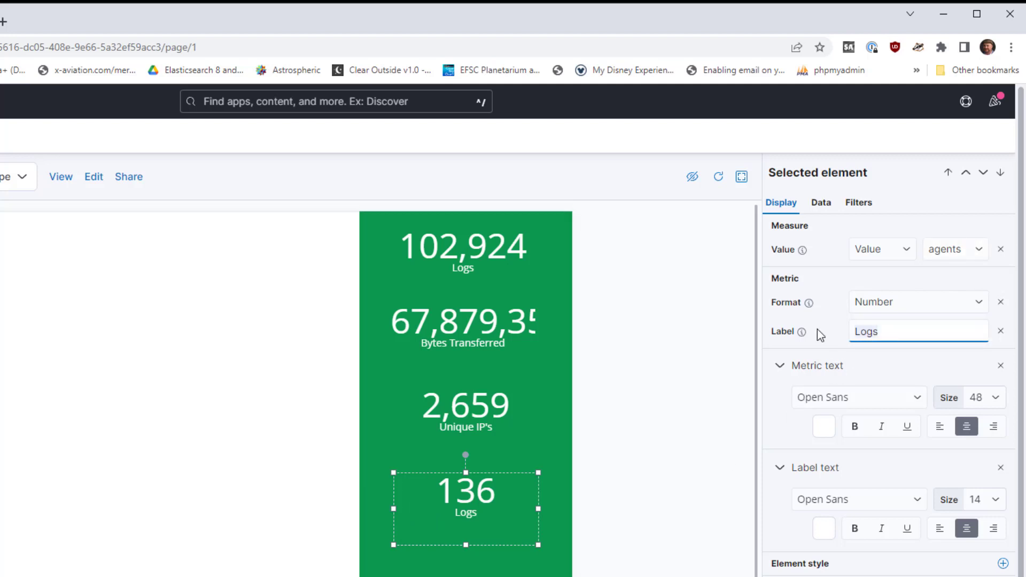
pyautogui.write('Unique Agents')
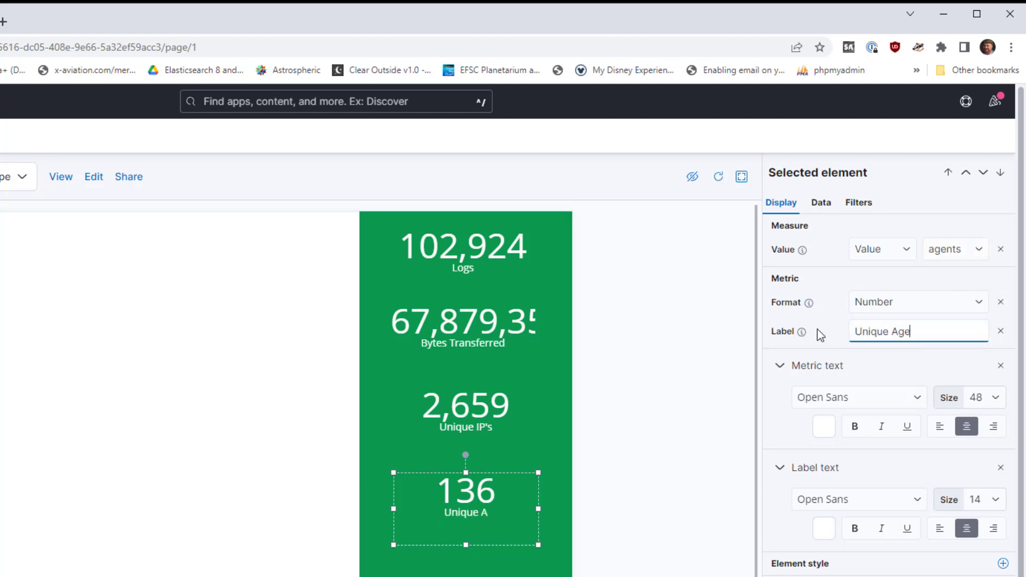
pyautogui.click(704, 560)
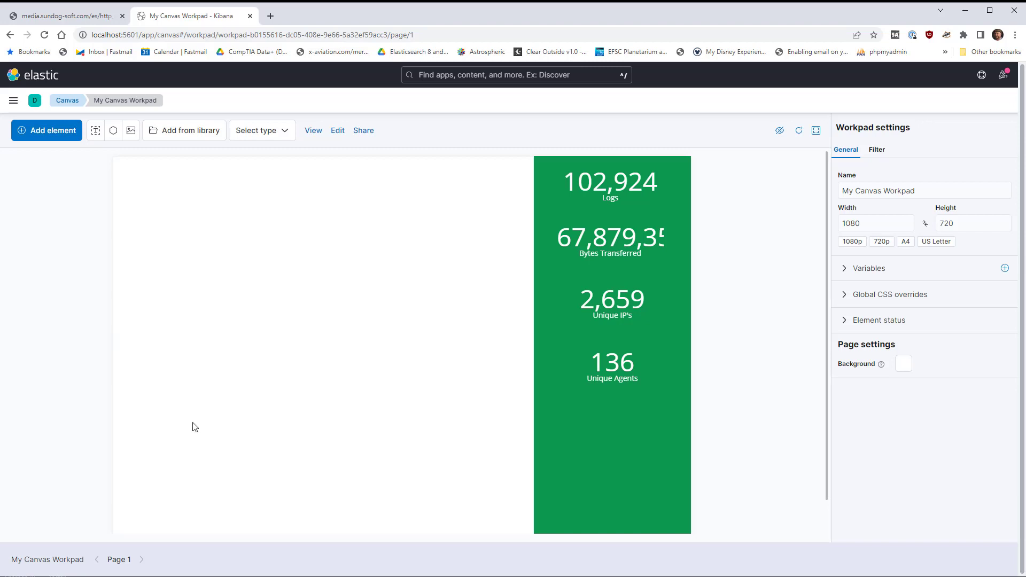
# Step: Widen the Bytes Transferred metric to nearly the full sidebar width and reduce its metric text size so the whole number fits
pyautogui.click(610, 244)
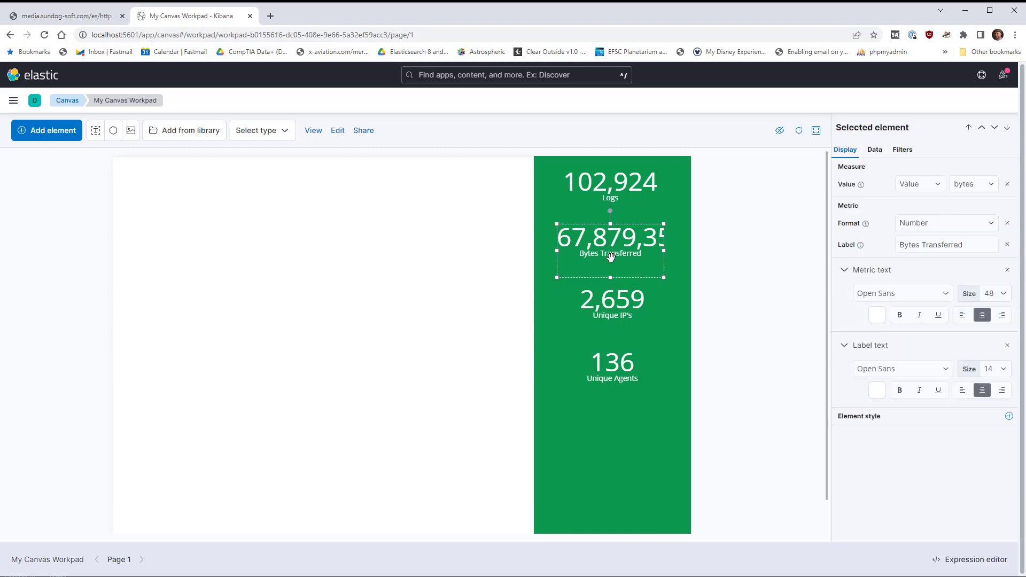
pyautogui.moveTo(664, 251); pyautogui.dragTo(685, 251)
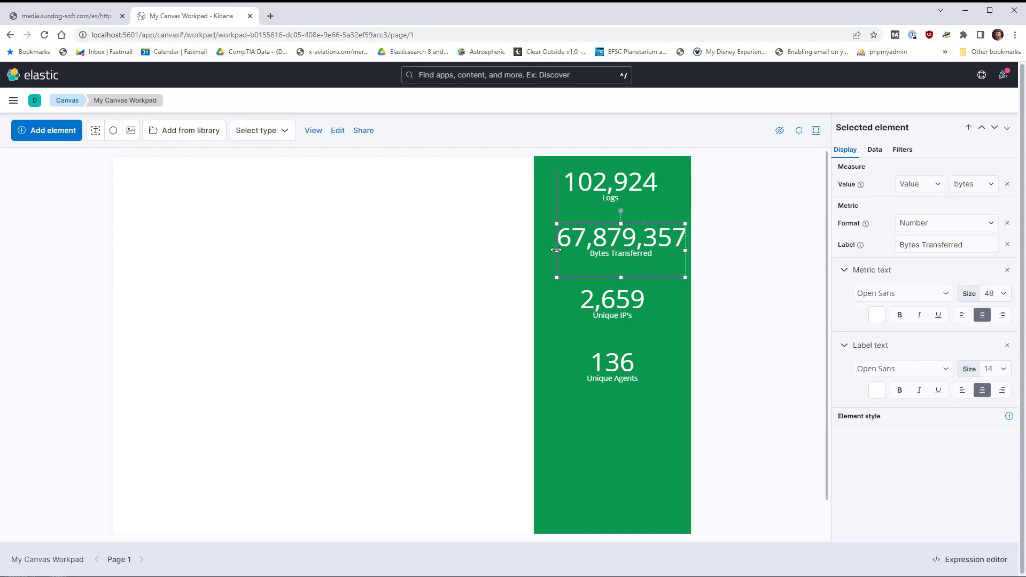
pyautogui.moveTo(557, 251)
pyautogui.mouseDown()
pyautogui.moveTo(527, 249)
pyautogui.moveTo(552, 249)
pyautogui.moveTo(539, 250)
pyautogui.mouseUp()
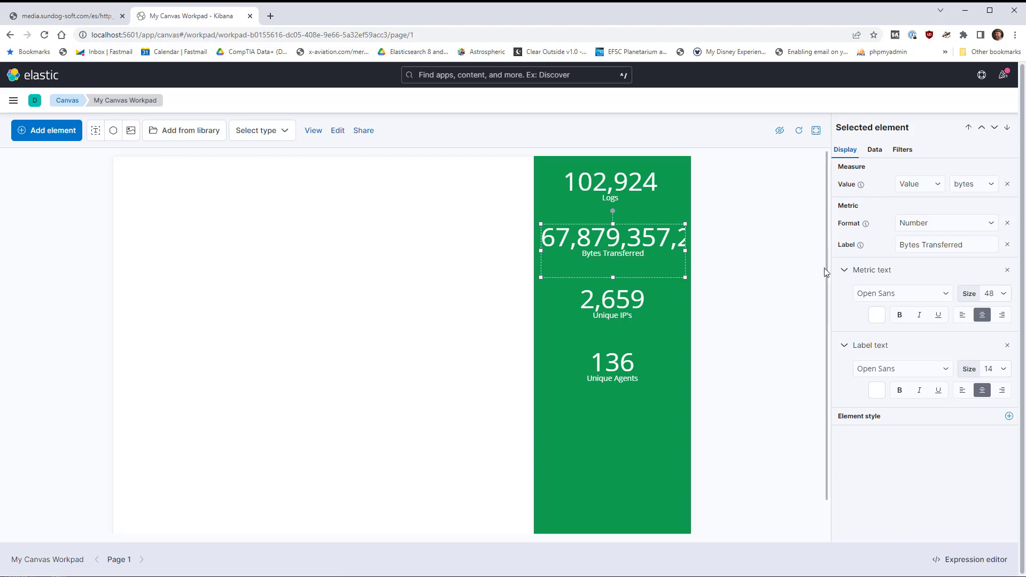
pyautogui.click(1008, 297)
pyautogui.click(996, 433)
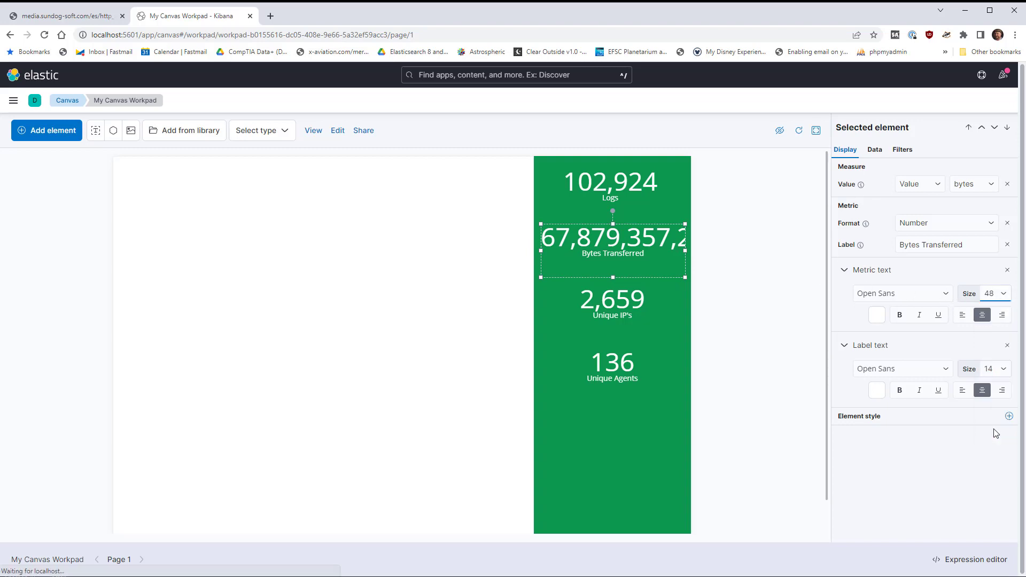
pyautogui.click(657, 334)
pyautogui.click(609, 410)
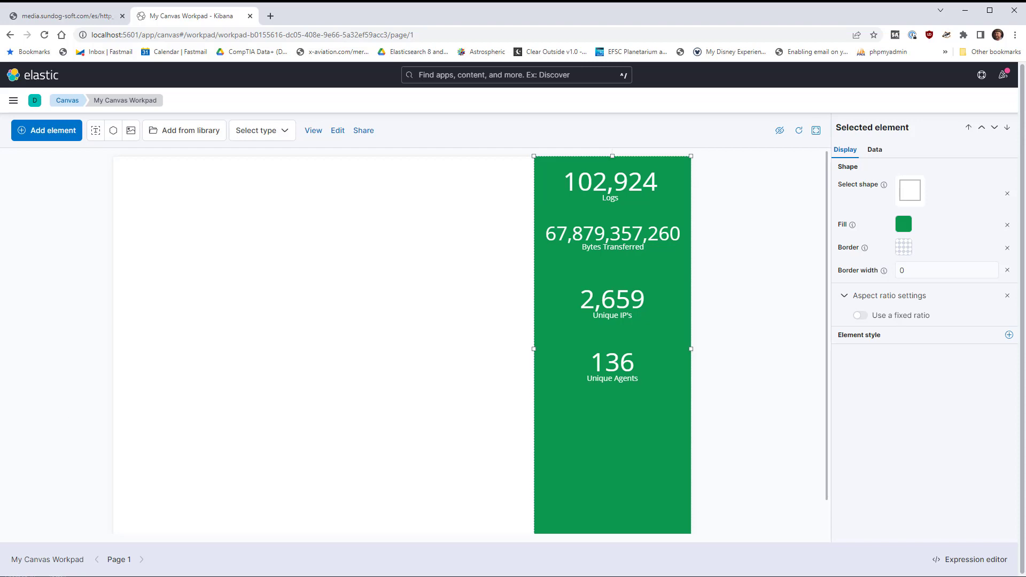
pyautogui.click(164, 192)
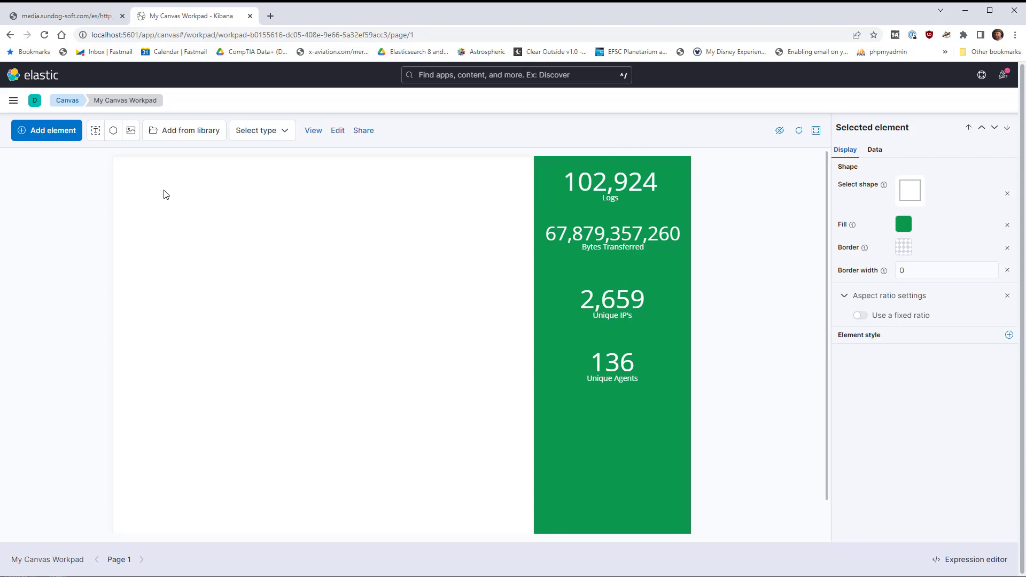
pyautogui.click(55, 134)
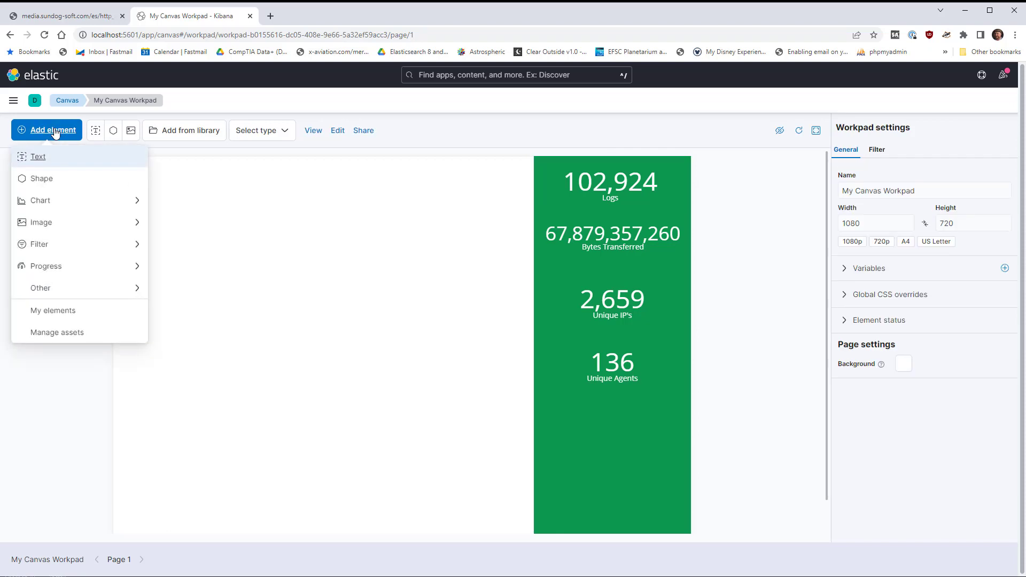
pyautogui.click(54, 224)
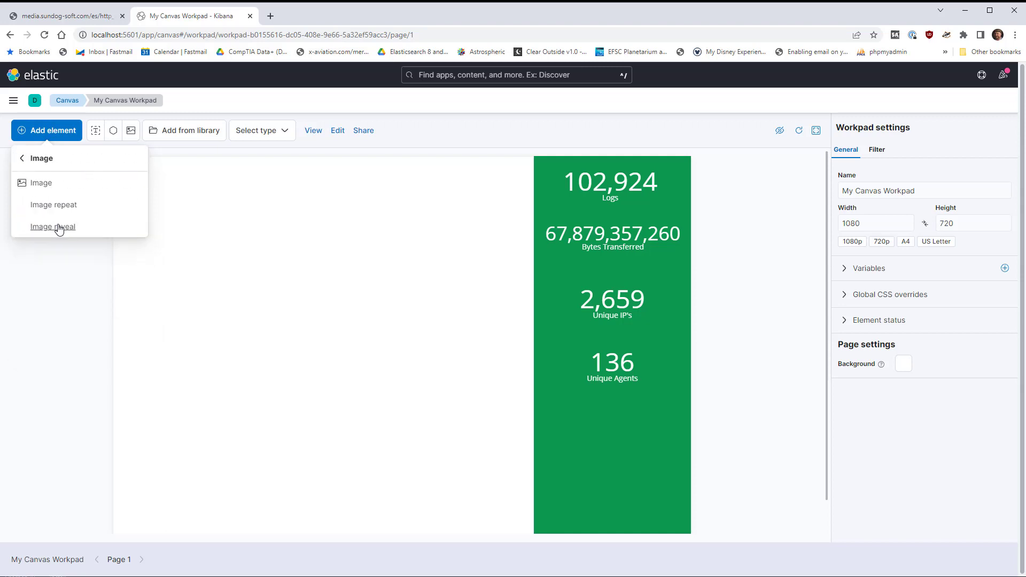
pyautogui.click(41, 183)
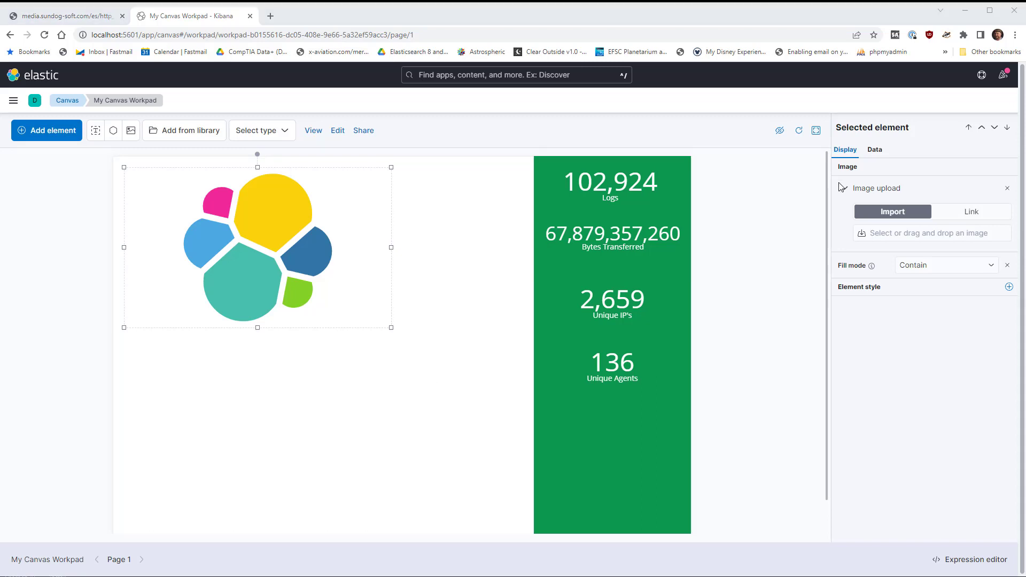
pyautogui.click(973, 214)
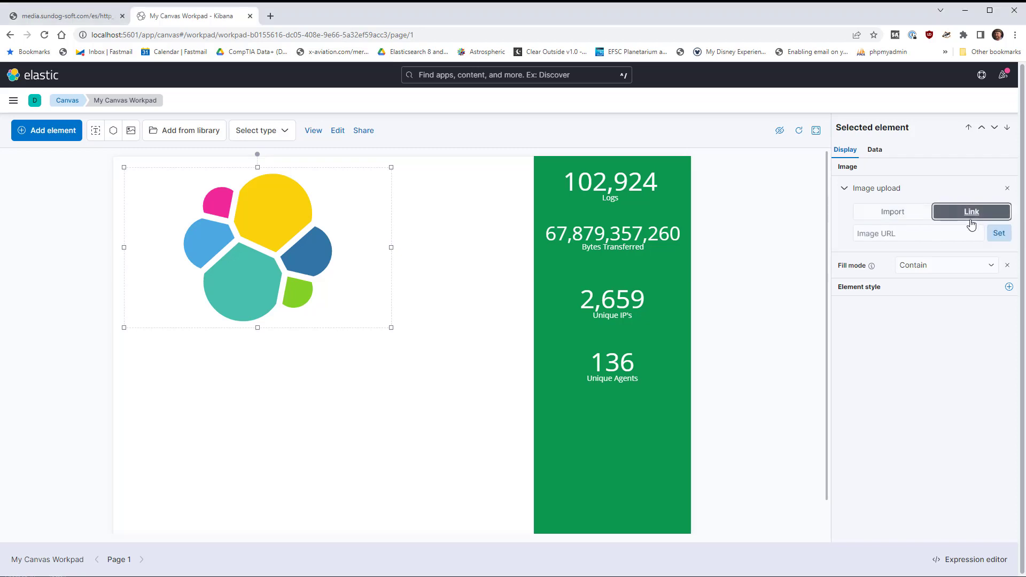
pyautogui.click(928, 238)
pyautogui.hotkey('ctrl', 'v')
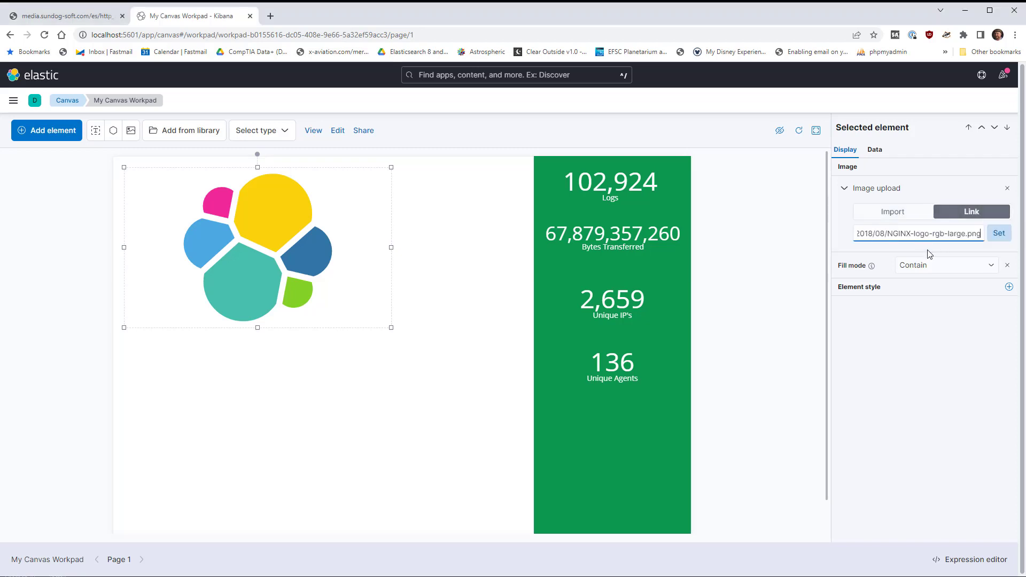
pyautogui.press('Home')
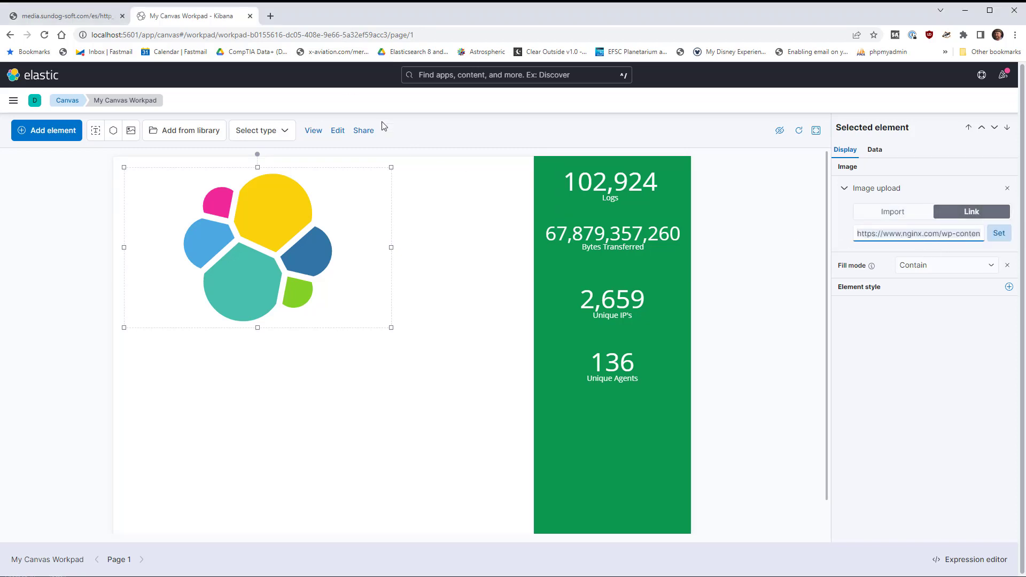
# Step: Open the NGINX logo's URL in a new browser tab to preview the image
pyautogui.click(270, 16)
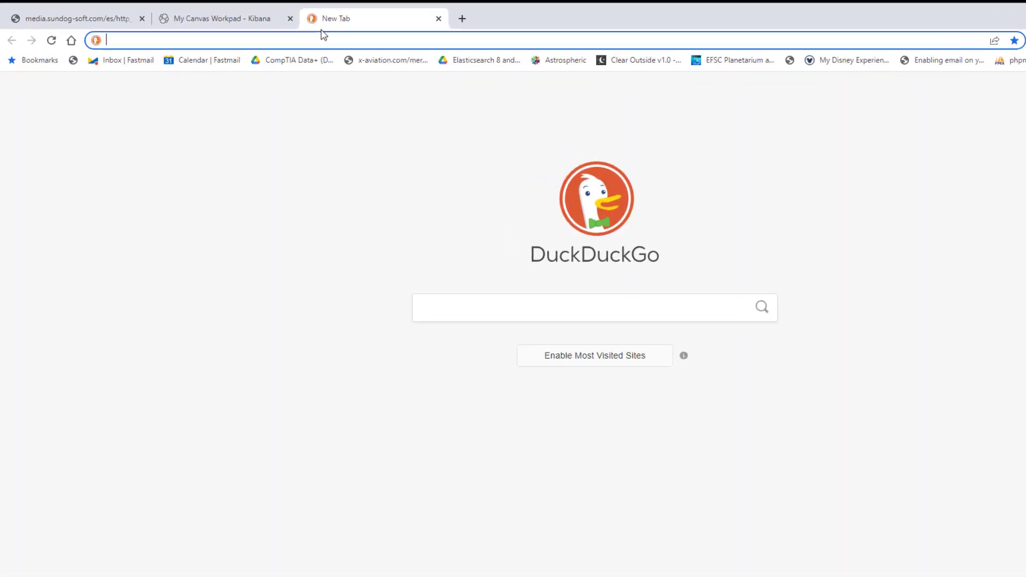
pyautogui.write('https://www.nginx.com/wp-content/uploads/2018/08/NGINX-logo-rgb-large.png')
pyautogui.click(342, 161)
pyautogui.click(459, 44)
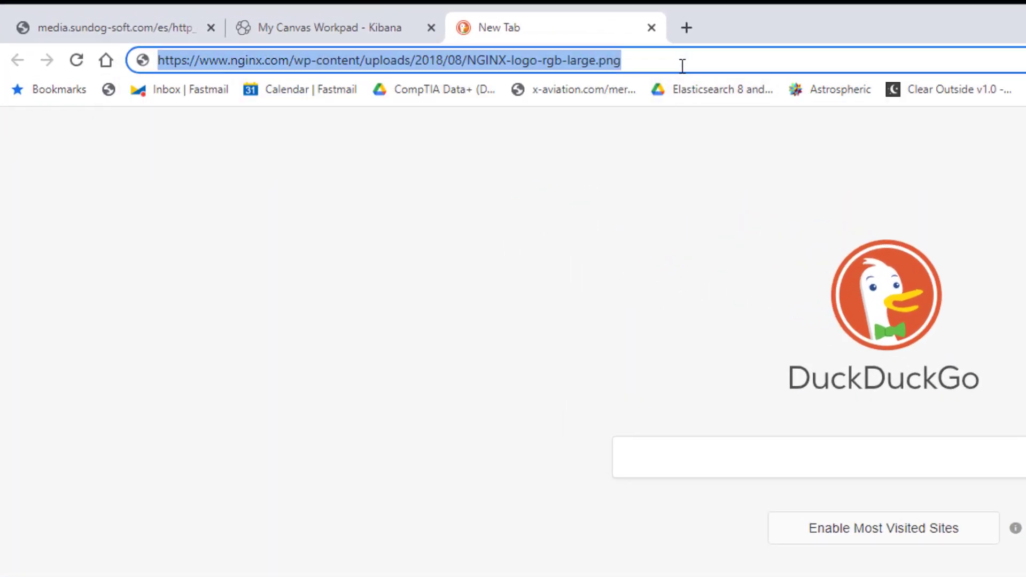
pyautogui.press('Return')
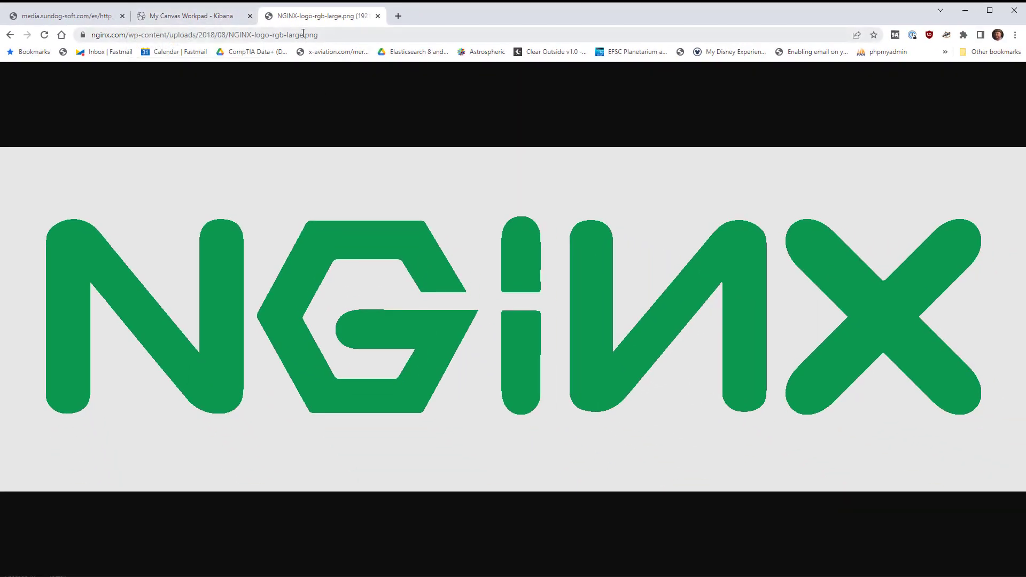
# Step: Return to the workpad, apply the logo link to the image element, and shrink the logo into the page's upper-left corner
pyautogui.click(193, 15)
pyautogui.click(1000, 235)
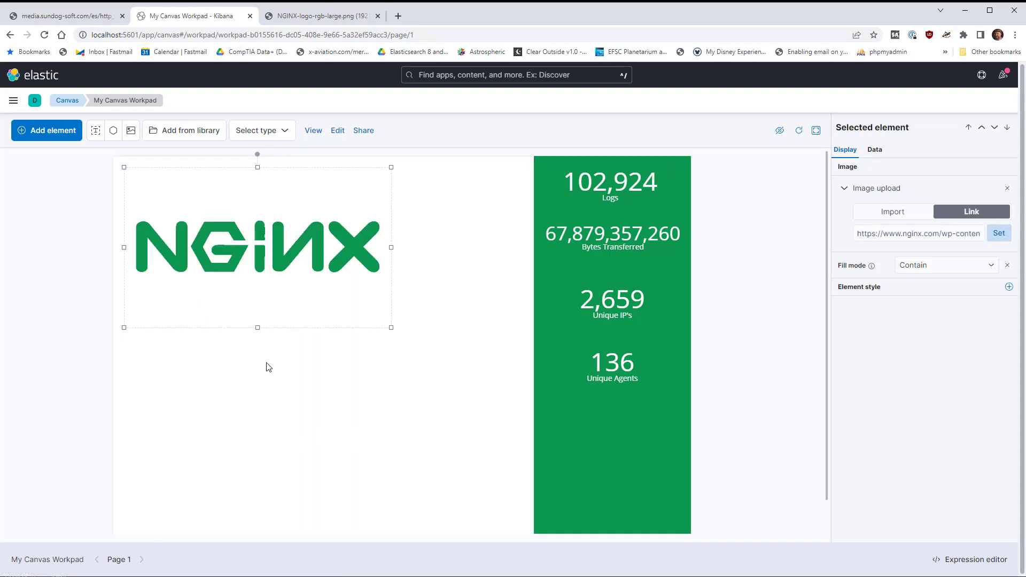
pyautogui.moveTo(257, 327); pyautogui.dragTo(225, 196)
pyautogui.click(238, 248)
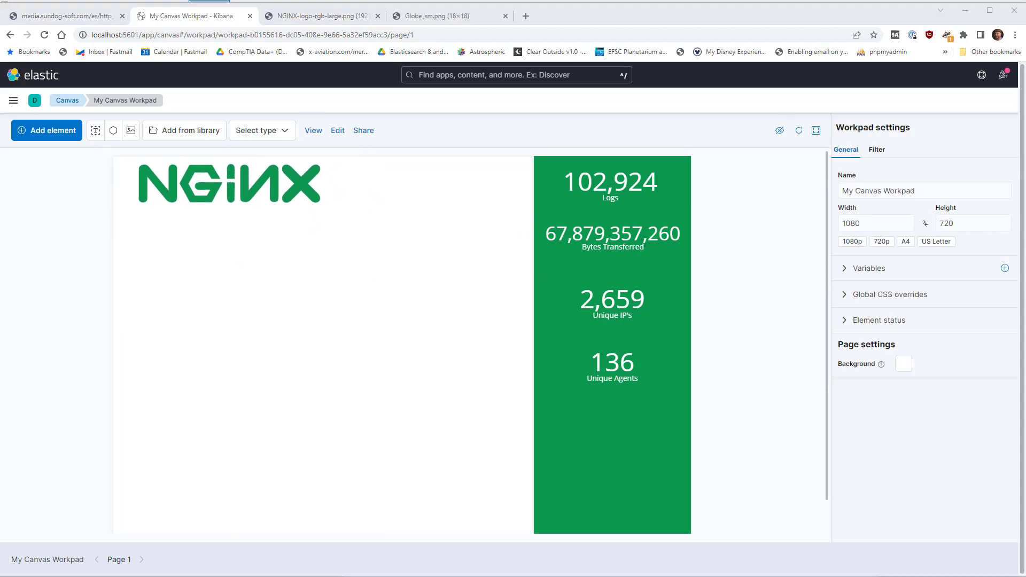
# Step: Add an image repeat element and fit it to the green sidebar's width below the Unique Agents metric
pyautogui.click(56, 135)
pyautogui.click(72, 222)
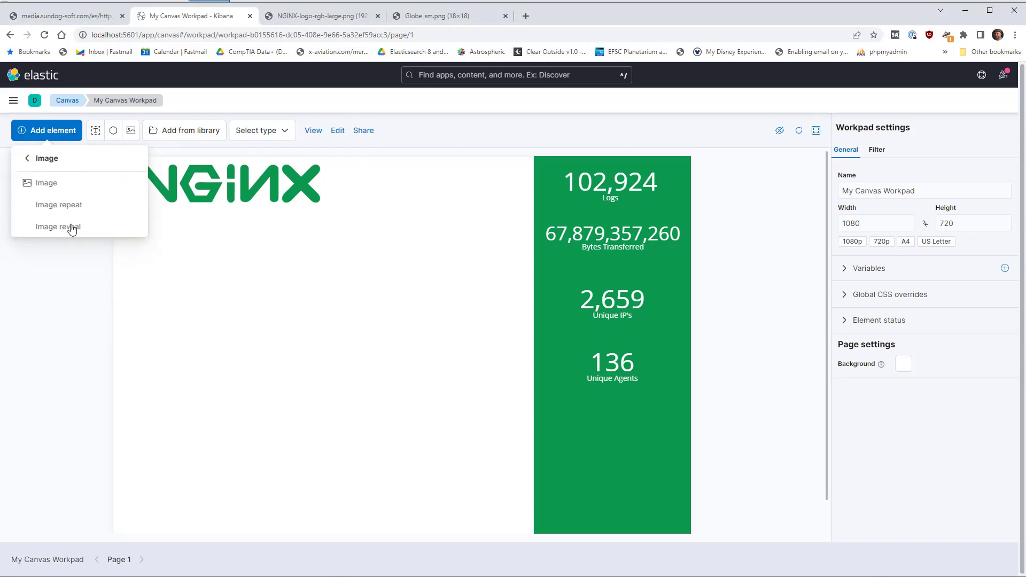
pyautogui.click(76, 208)
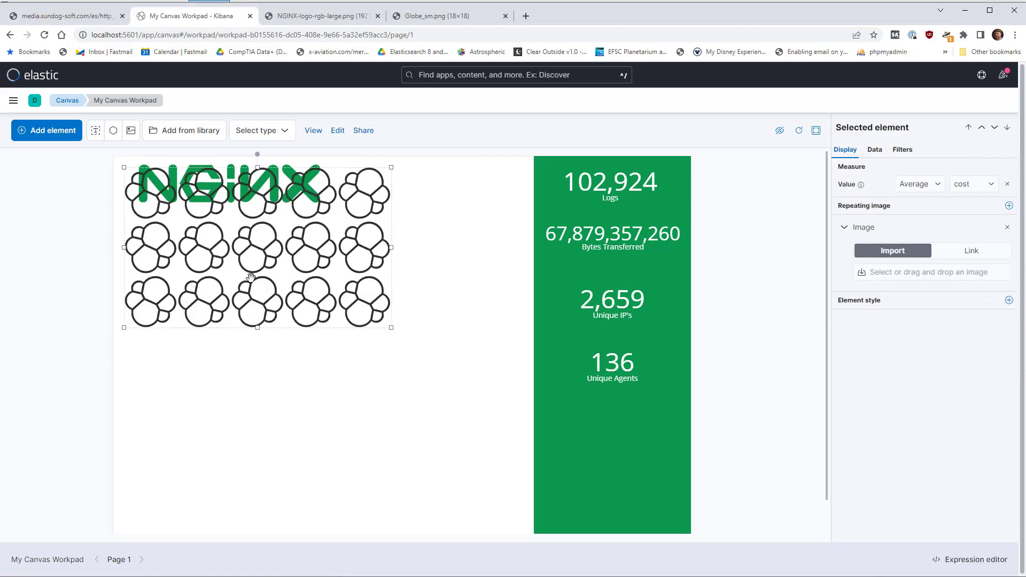
pyautogui.moveTo(270, 285); pyautogui.dragTo(667, 481)
pyautogui.moveTo(762, 380); pyautogui.dragTo(692, 390)
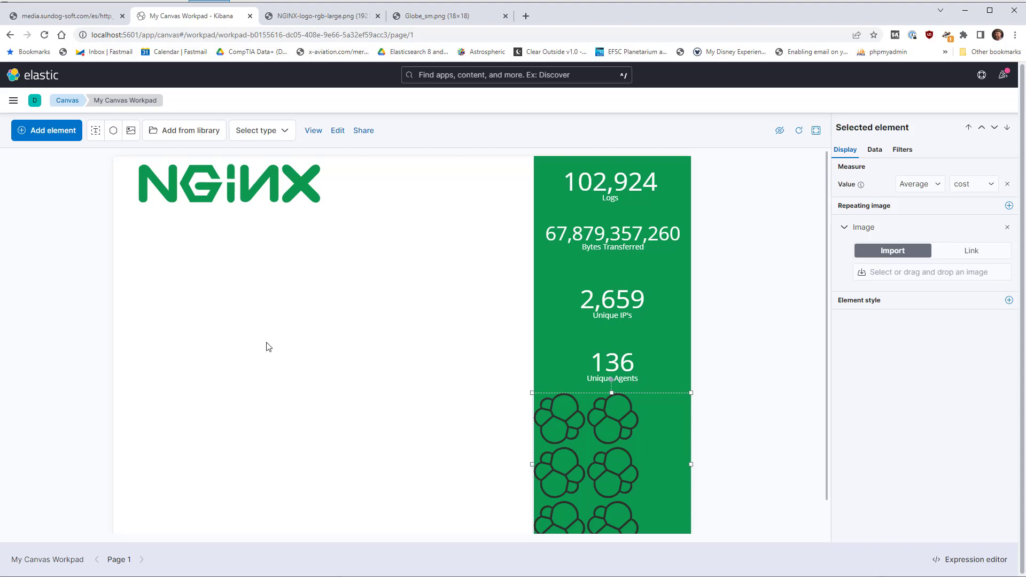
pyautogui.click(418, 17)
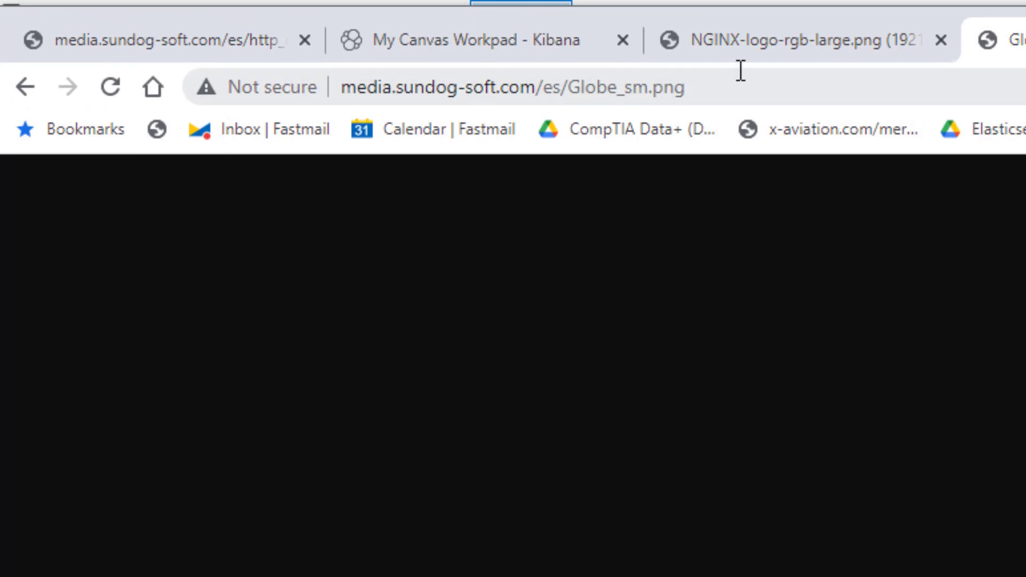
pyautogui.click(529, 40)
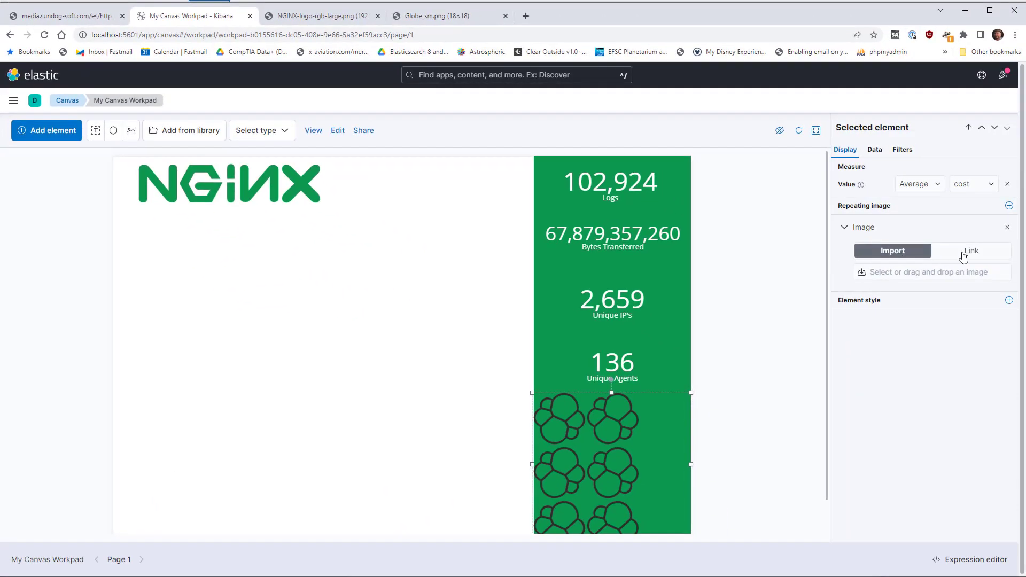
pyautogui.click(964, 256)
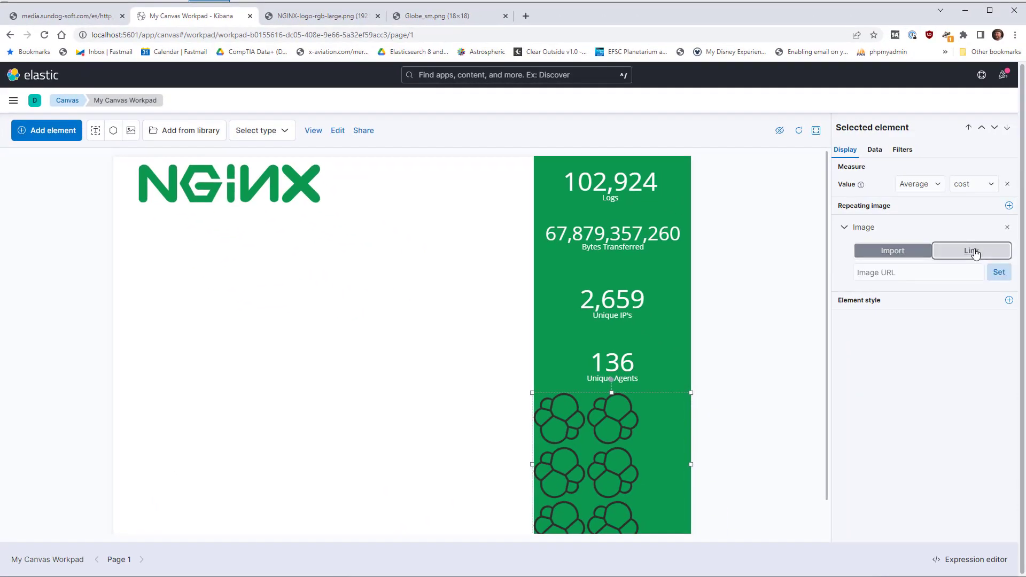
pyautogui.click(935, 273)
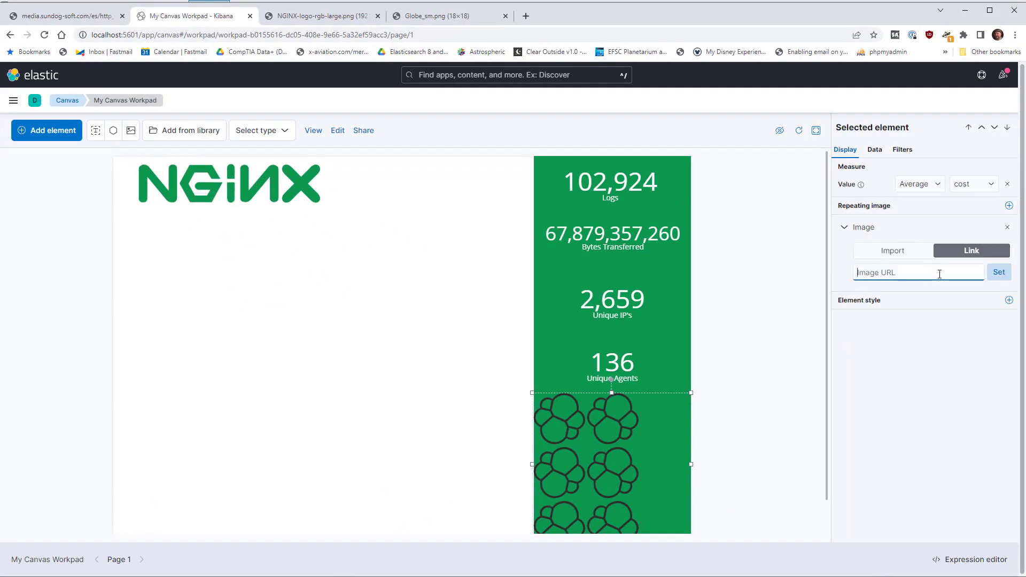
pyautogui.write('http://media.sundog-soft.com/es/Globe_sm.png')
pyautogui.click(995, 274)
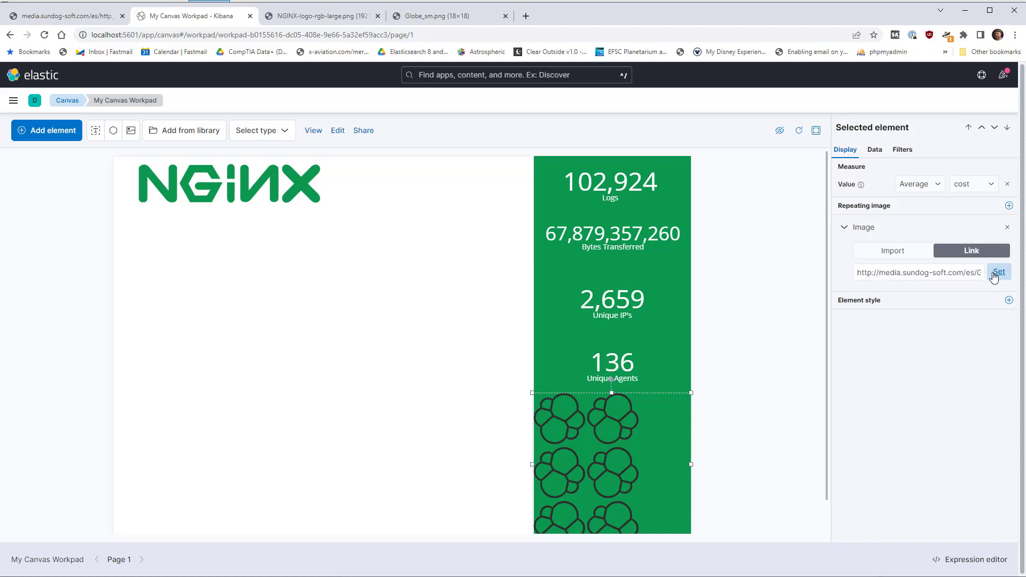
pyautogui.click(997, 275)
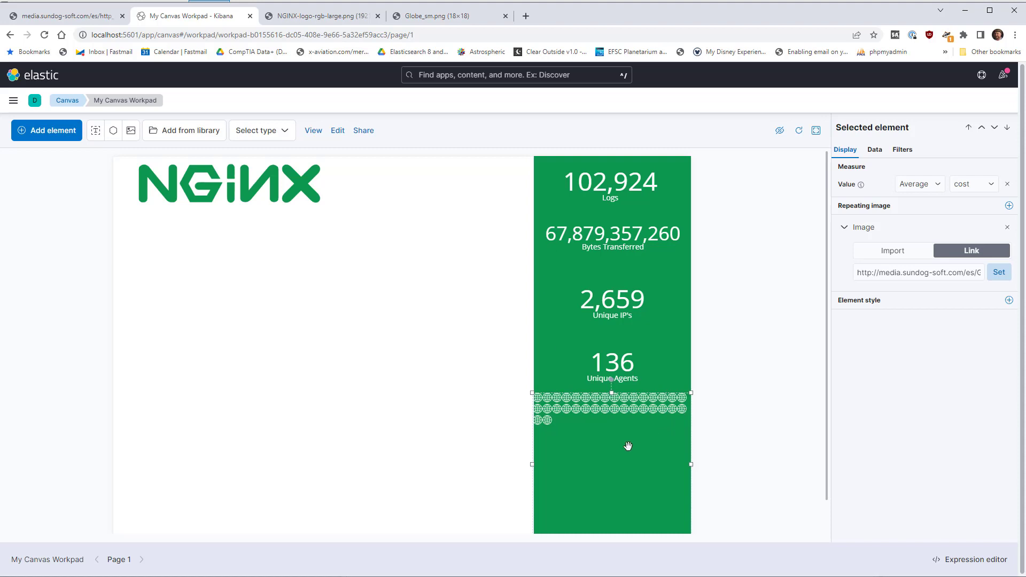
pyautogui.moveTo(535, 466); pyautogui.dragTo(541, 465)
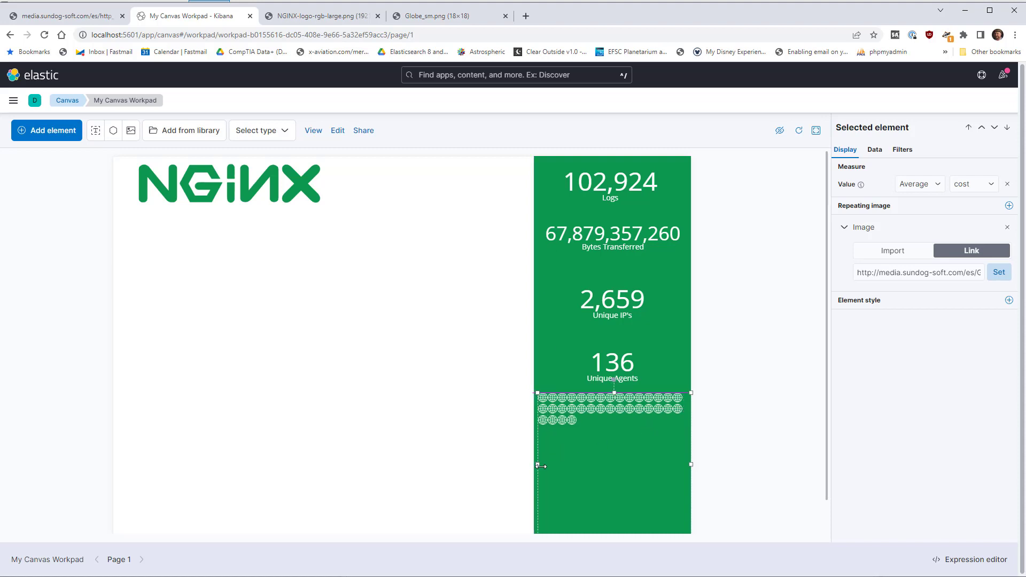
# Step: Switch the image repeat's data source to Elasticsearch SQL and save the query SELECT COUNT(DISTINCT agent) as agents from nginx
pyautogui.click(875, 151)
pyautogui.click(884, 175)
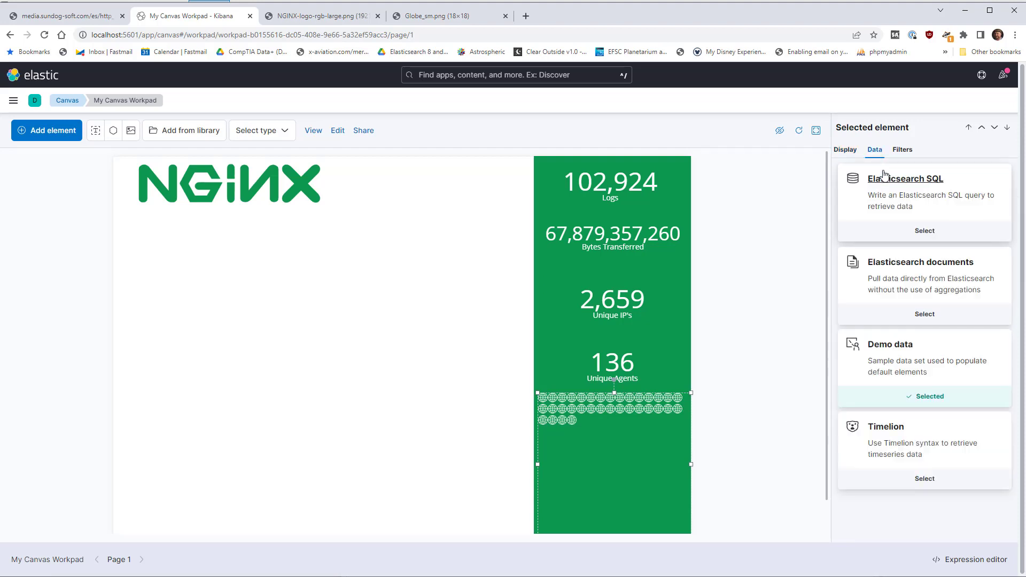
pyautogui.click(894, 186)
pyautogui.moveTo(981, 212); pyautogui.dragTo(838, 205)
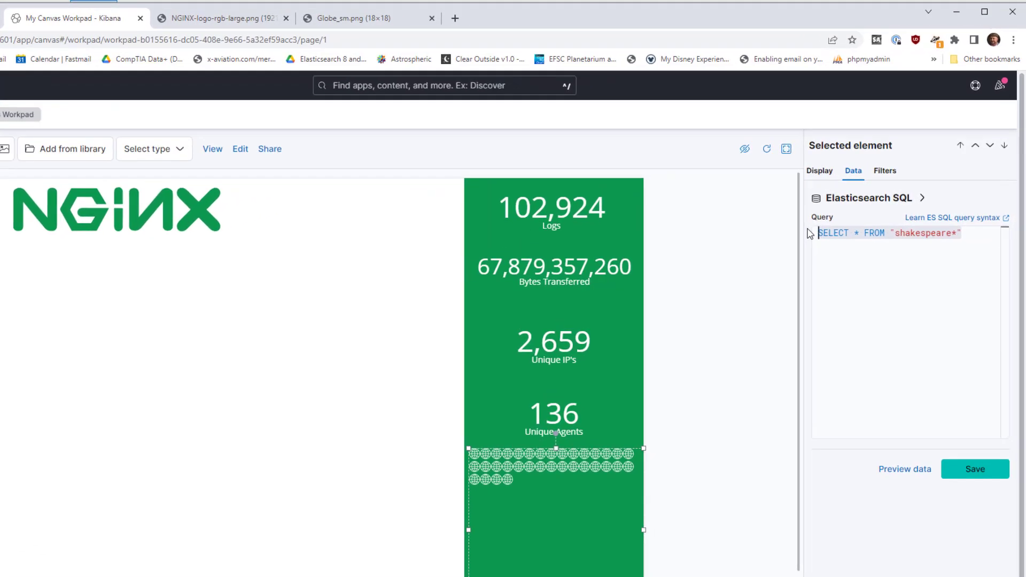
pyautogui.write('SELECT COUNT(')
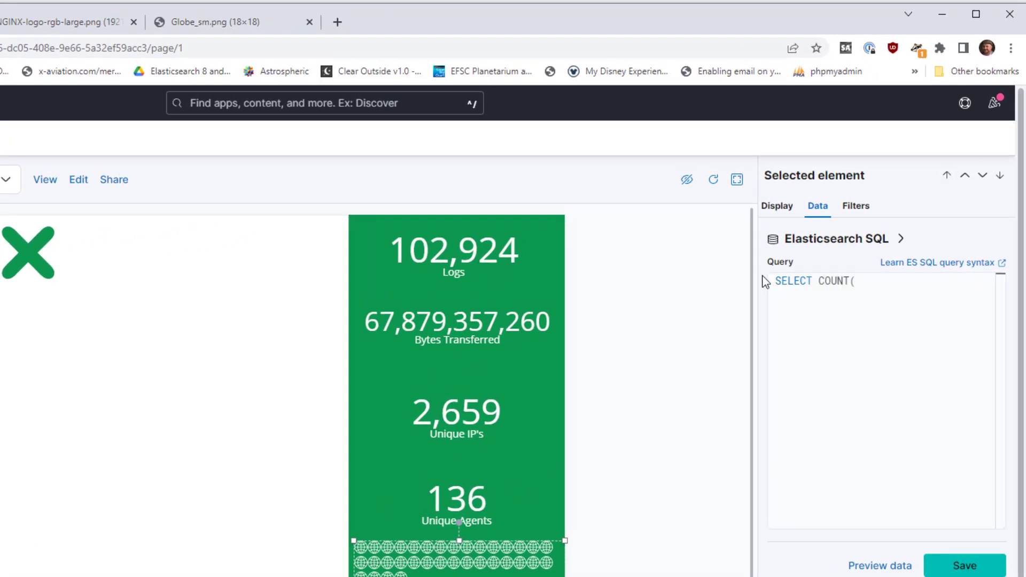
pyautogui.write('DISTINCT agent) as agents from ')
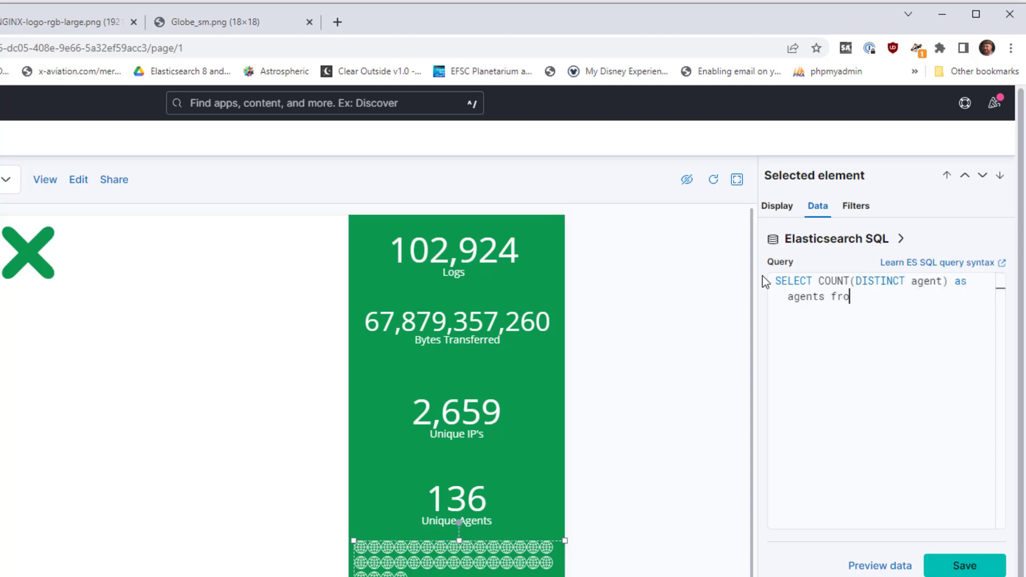
pyautogui.write('nginx')
pyautogui.click(963, 566)
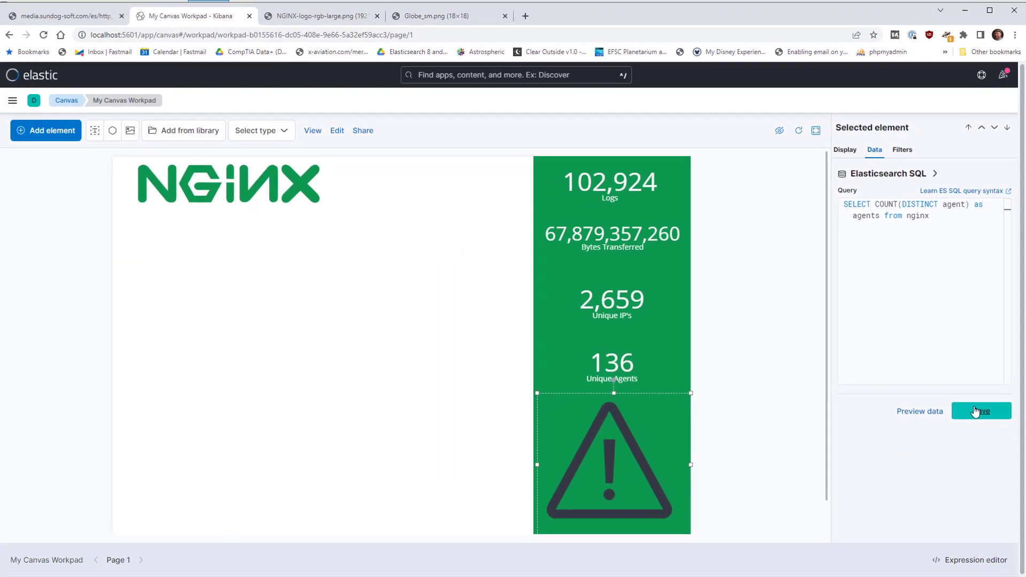
# Step: Set the image repeat's measure to Value of agents and deselect the element
pyautogui.click(845, 151)
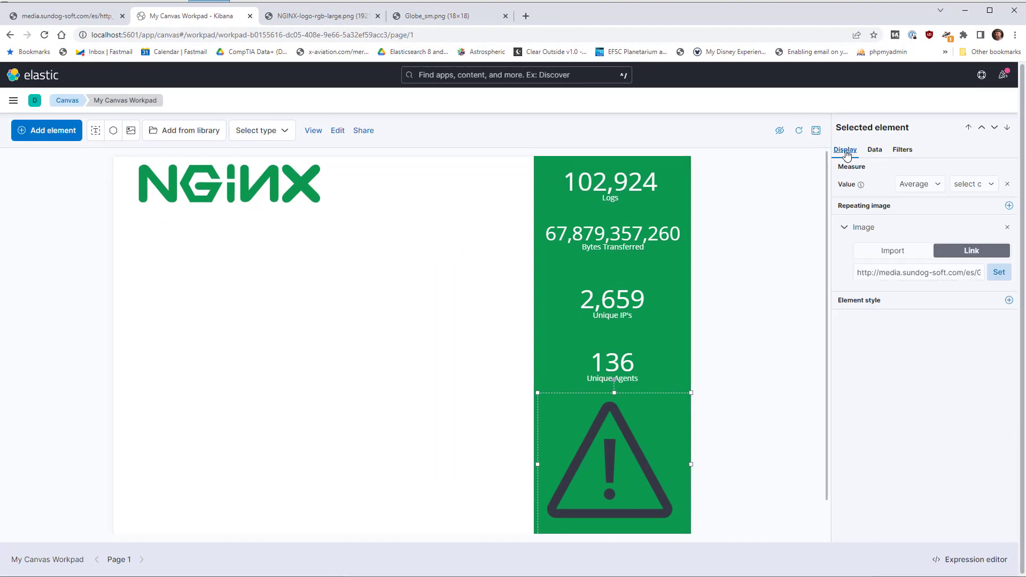
pyautogui.click(919, 184)
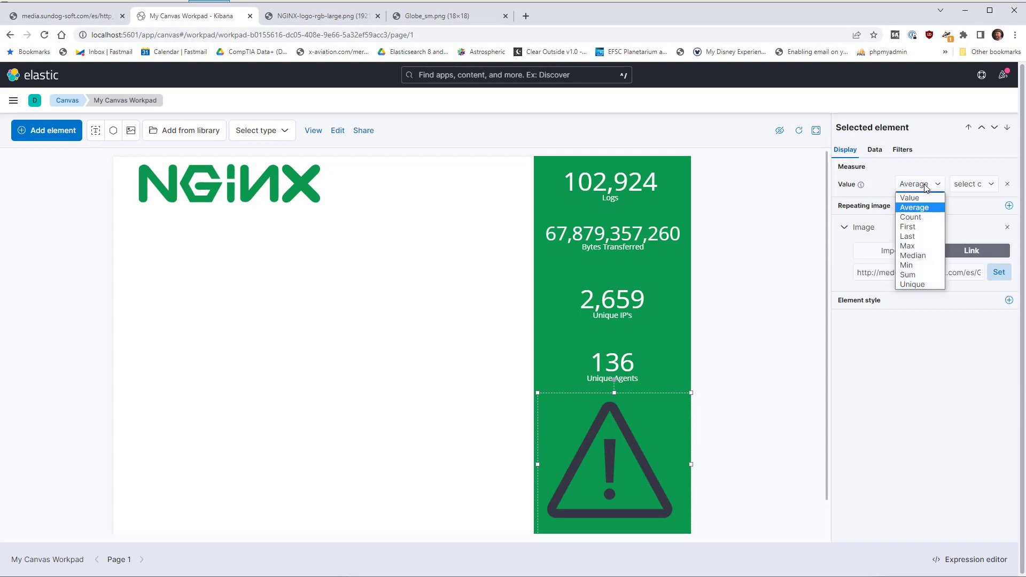
pyautogui.click(945, 193)
pyautogui.click(968, 185)
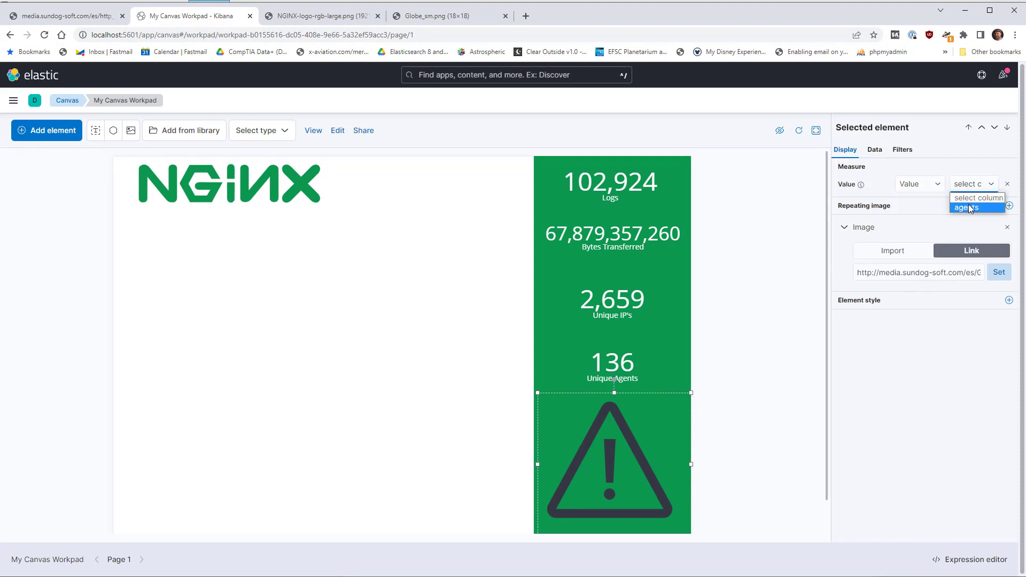
pyautogui.click(968, 207)
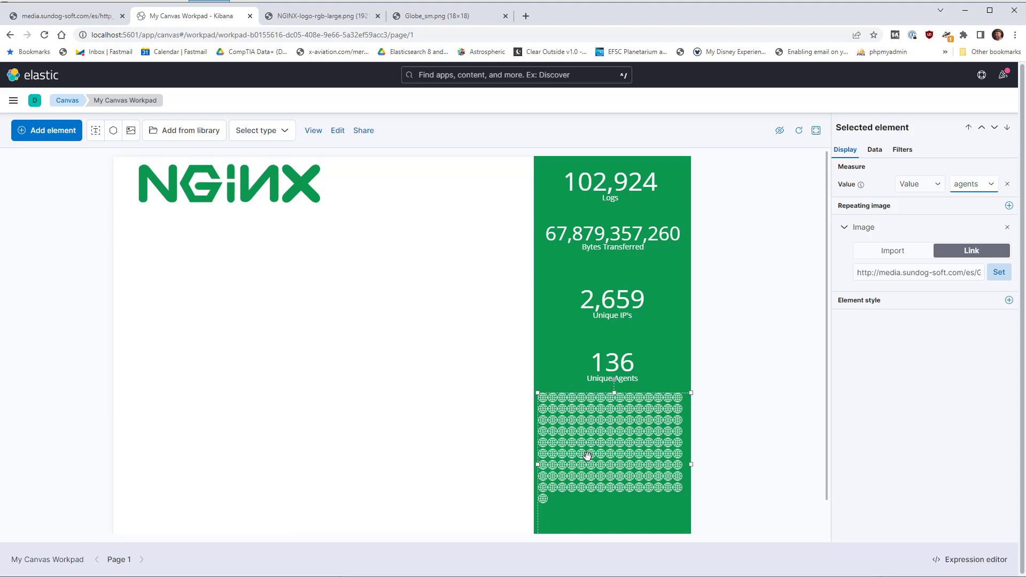
pyautogui.click(449, 446)
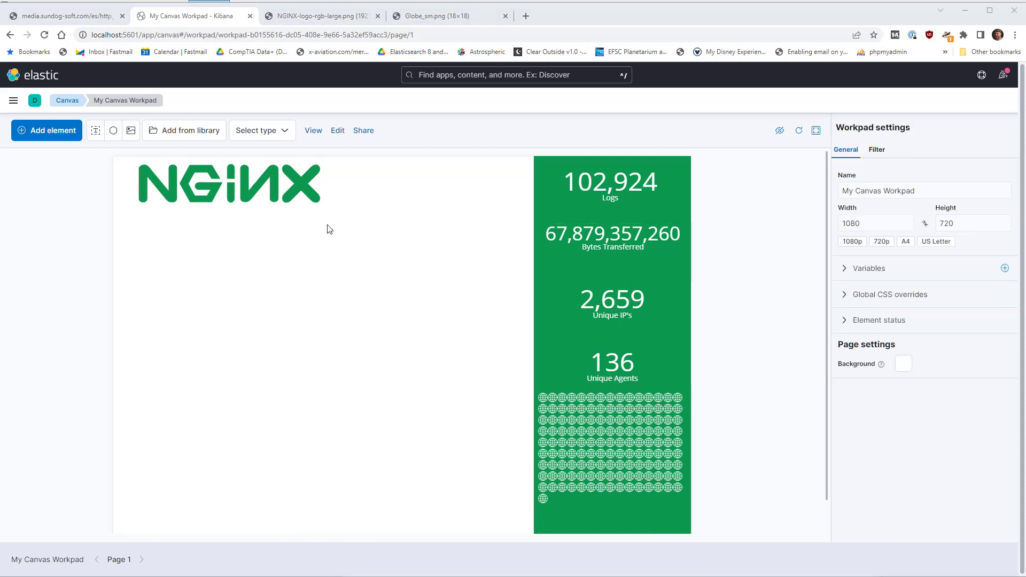
# Step: Add a text element below the NGINX logo and widen it to nearly reach the green sidebar
pyautogui.click(64, 134)
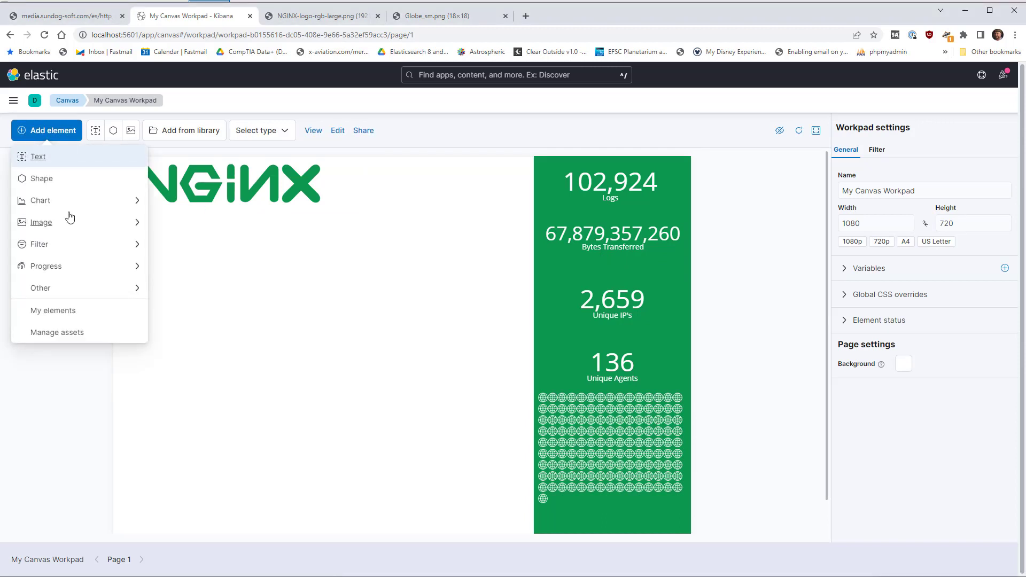
pyautogui.click(49, 159)
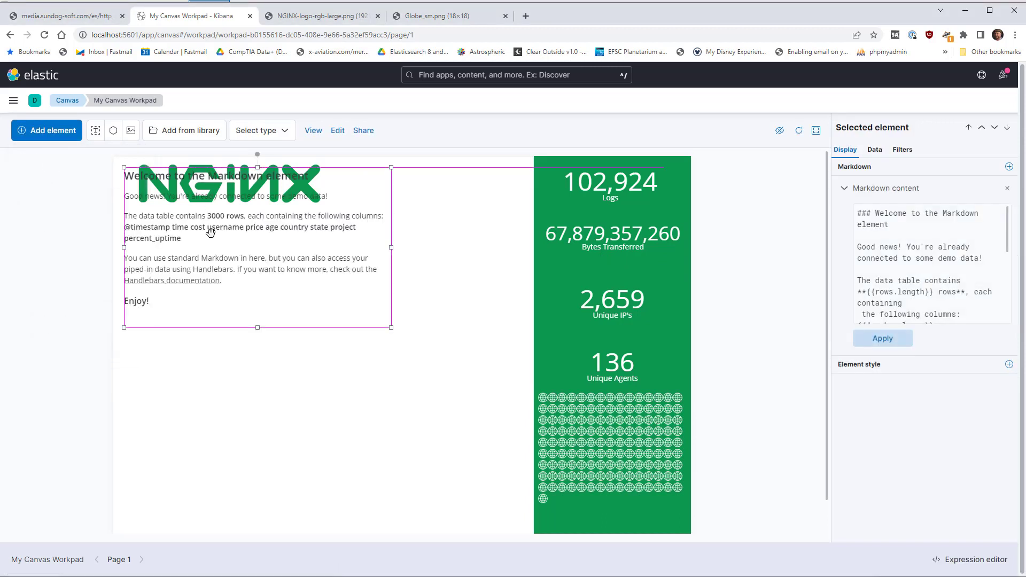
pyautogui.moveTo(196, 230); pyautogui.dragTo(202, 274)
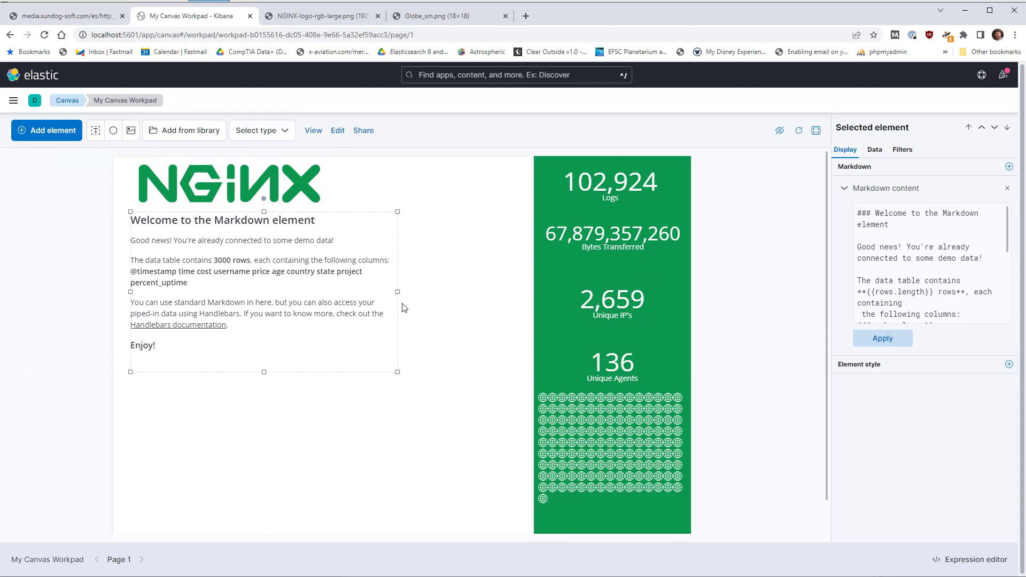
pyautogui.moveTo(398, 292); pyautogui.dragTo(508, 295)
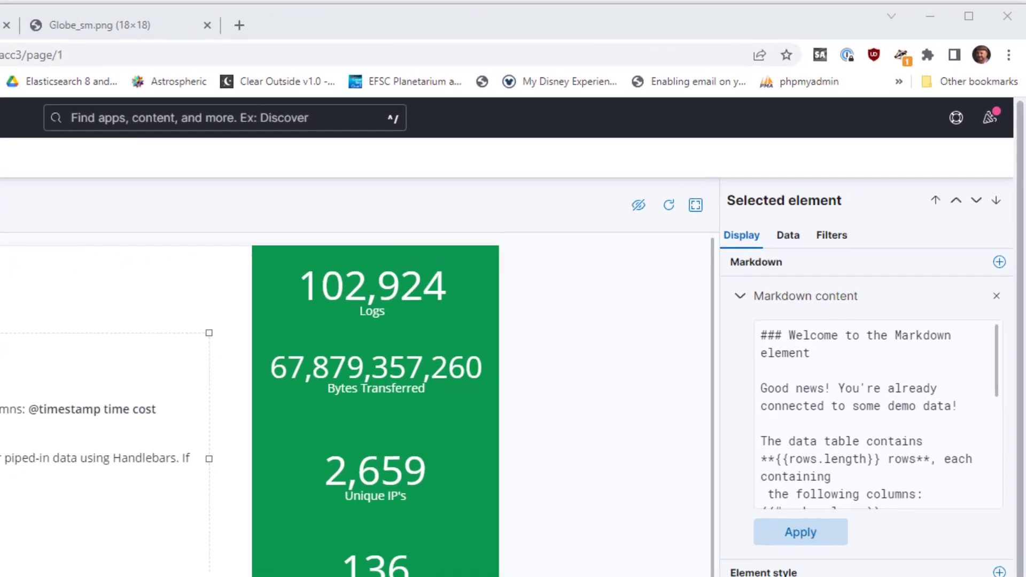
# Step: Replace the text element's markdown with "## REQUESTS STATISTICS - **NUMBER OF REQUESTS**" and shrink its height to a single heading line
pyautogui.click(892, 274)
pyautogui.hotkey('ctrl', 'a')
pyautogui.write('## REQUESTS STATISTICS - **NUMBER OF REQUESTS**')
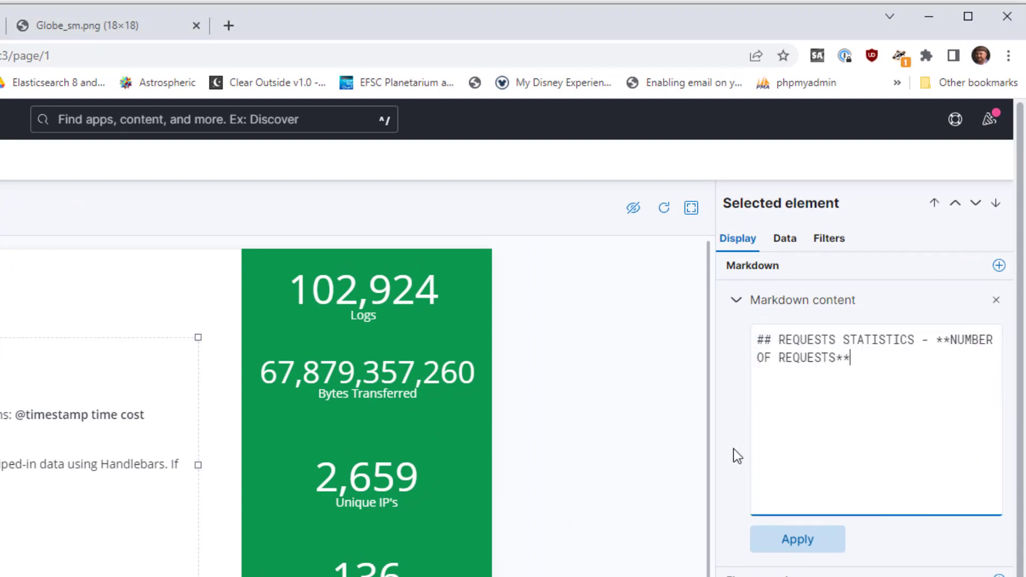
pyautogui.click(822, 554)
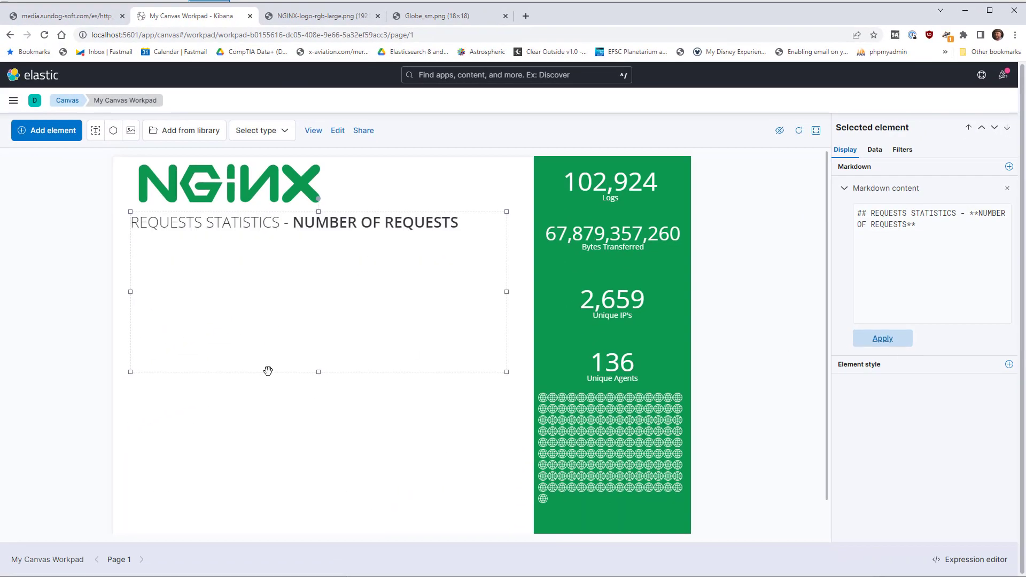
pyautogui.moveTo(319, 372); pyautogui.dragTo(320, 235)
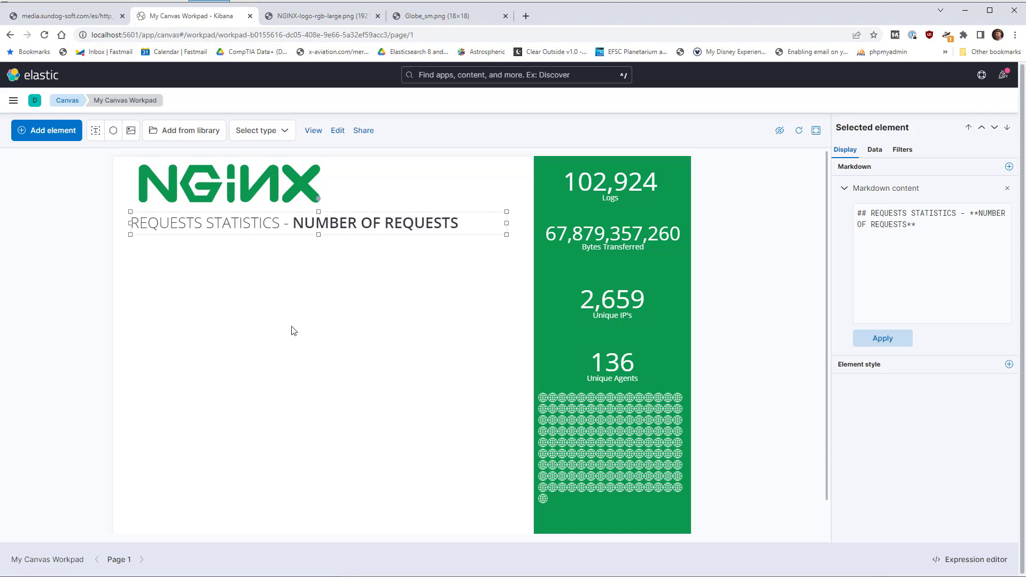
# Step: Add a second text element lower on the page with the markdown "## TOP 5 IP ADDRESSES - **TRANSFERRED BYTES**"
pyautogui.click(58, 135)
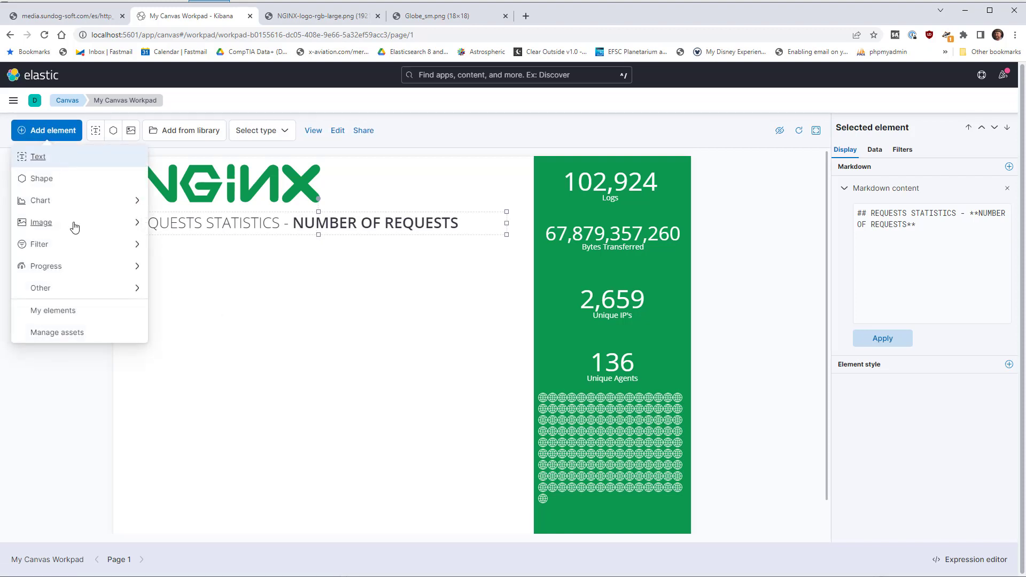
pyautogui.click(66, 157)
pyautogui.moveTo(223, 271); pyautogui.dragTo(225, 431)
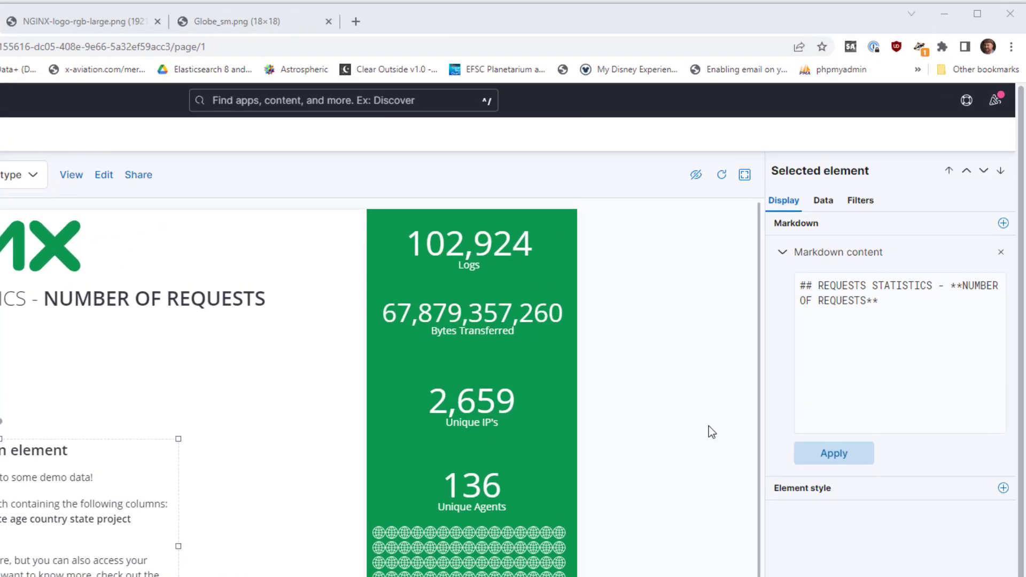
pyautogui.hotkey('ctrl', 'a')
pyautogui.write('## TOP 5 IP ADDRESSES - **TRANSFERRED BYTES**')
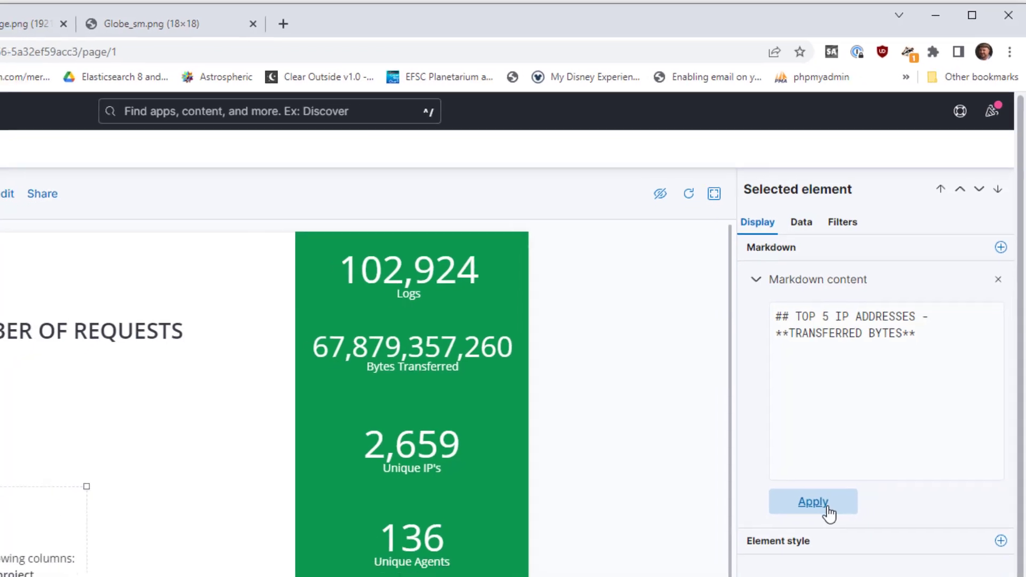
pyautogui.click(813, 502)
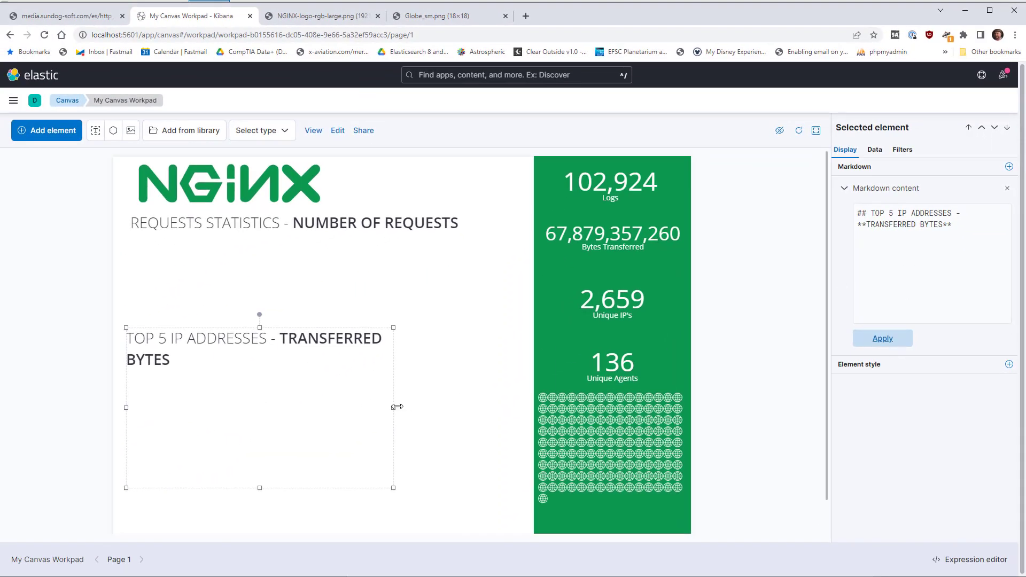
# Step: Resize the TOP 5 IP ADDRESSES text to one wide line and shift it slightly down, leaving room beneath the first heading
pyautogui.moveTo(394, 407); pyautogui.dragTo(502, 406)
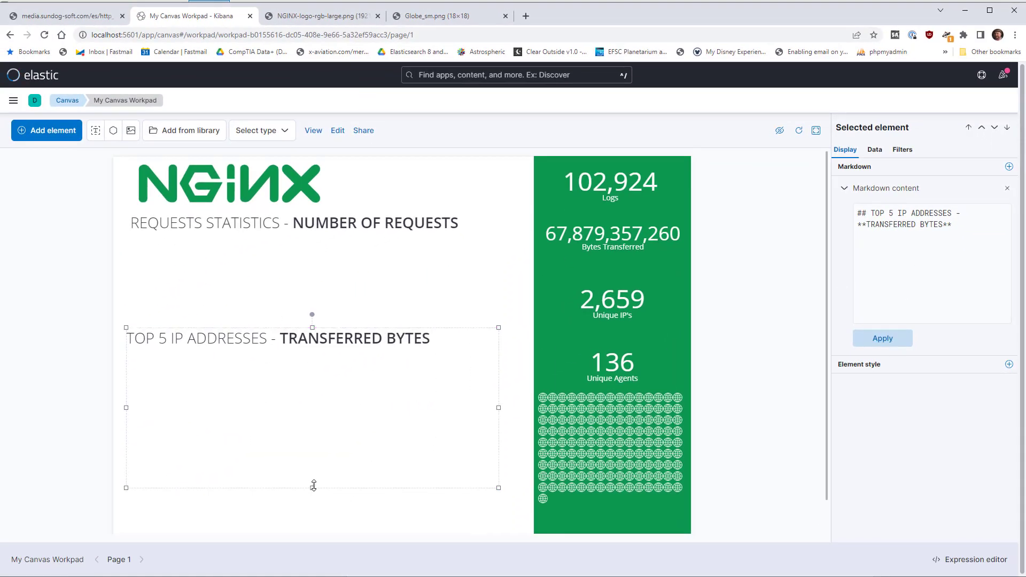
pyautogui.moveTo(312, 488); pyautogui.dragTo(321, 361)
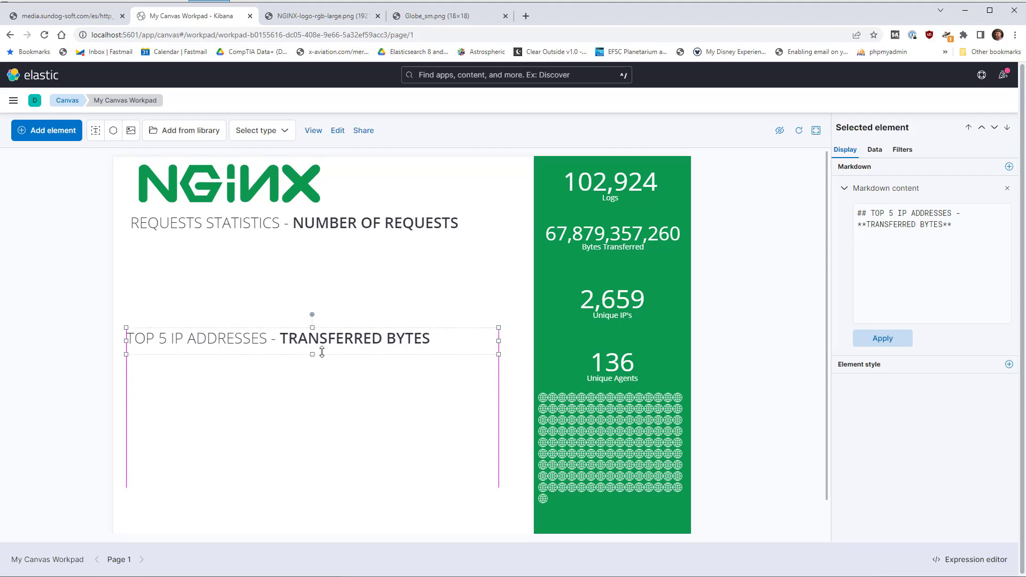
pyautogui.click(323, 394)
pyautogui.moveTo(321, 341); pyautogui.dragTo(326, 368)
pyautogui.click(313, 431)
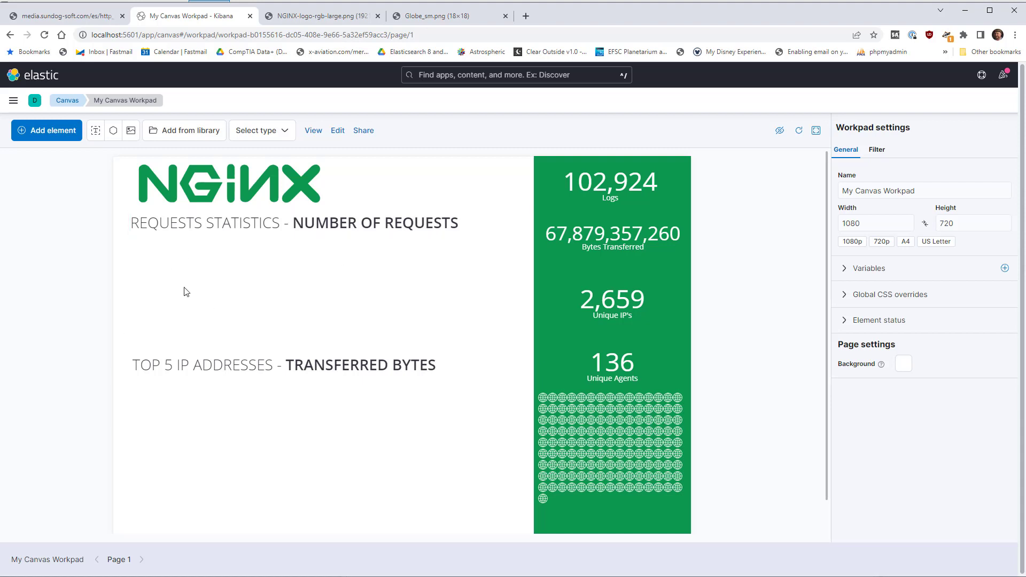
# Step: Add a data table widened to nearly reach the sidebar under the REQUESTS STATISTICS heading, with the TOP 5 IP ADDRESSES heading moved below it
pyautogui.click(46, 131)
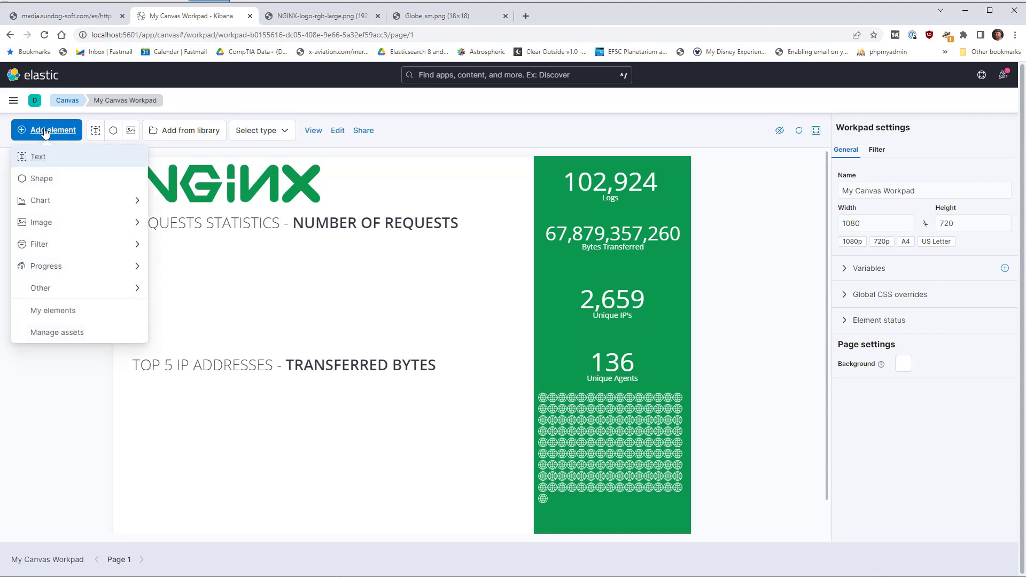
pyautogui.click(105, 208)
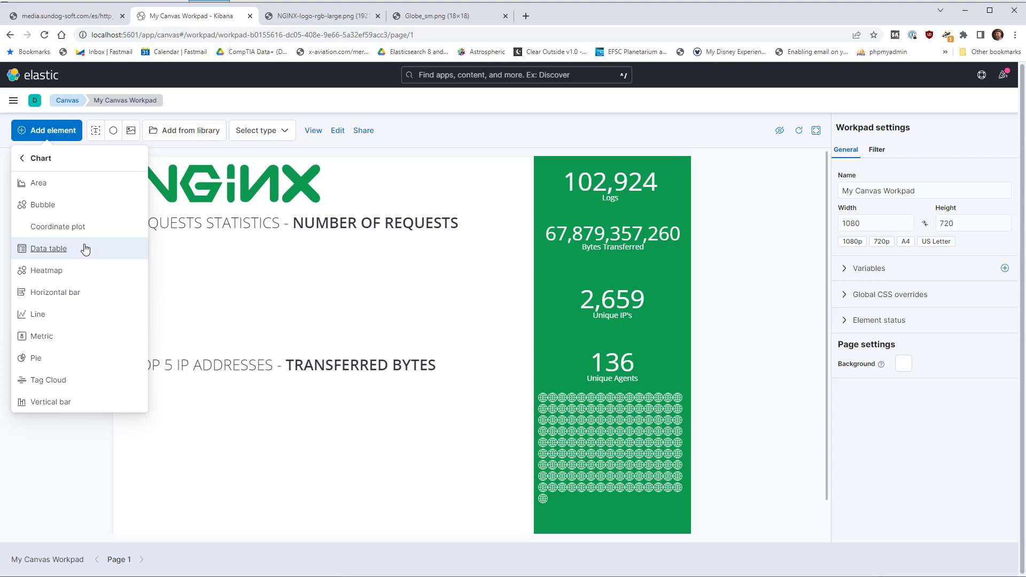
pyautogui.click(48, 249)
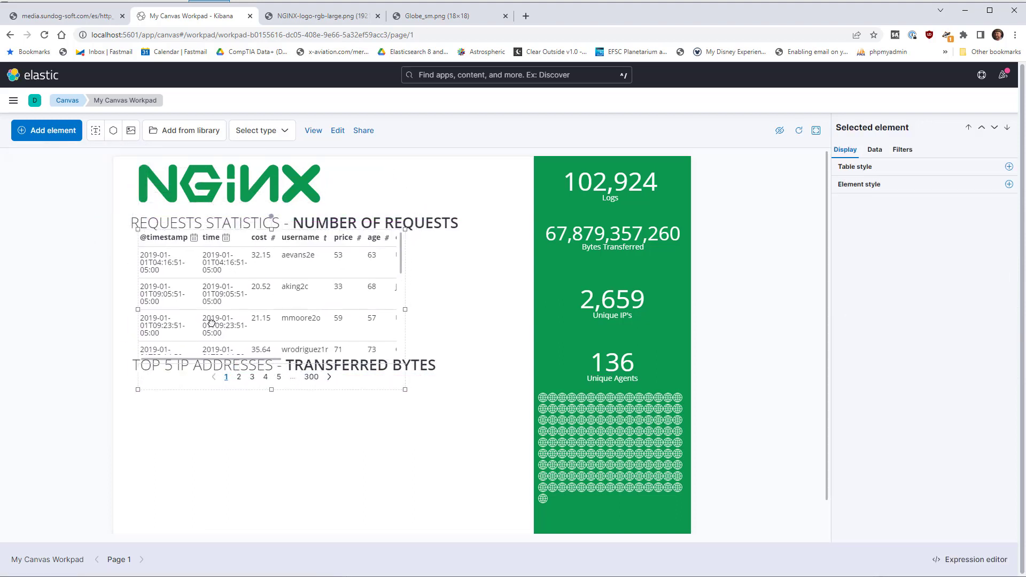
pyautogui.moveTo(211, 323); pyautogui.dragTo(206, 323)
pyautogui.moveTo(427, 367); pyautogui.dragTo(427, 408)
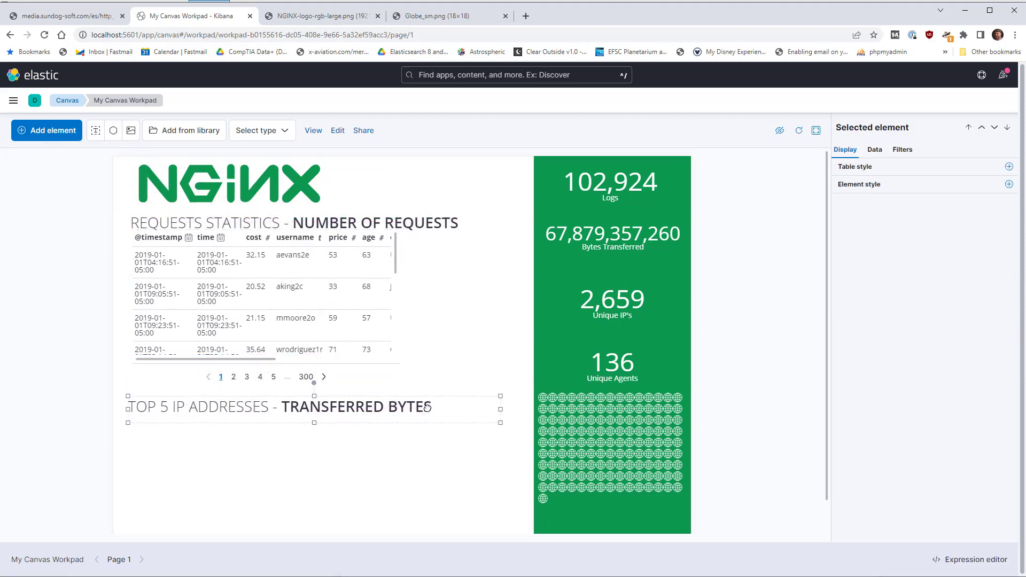
pyautogui.moveTo(306, 318); pyautogui.dragTo(307, 321)
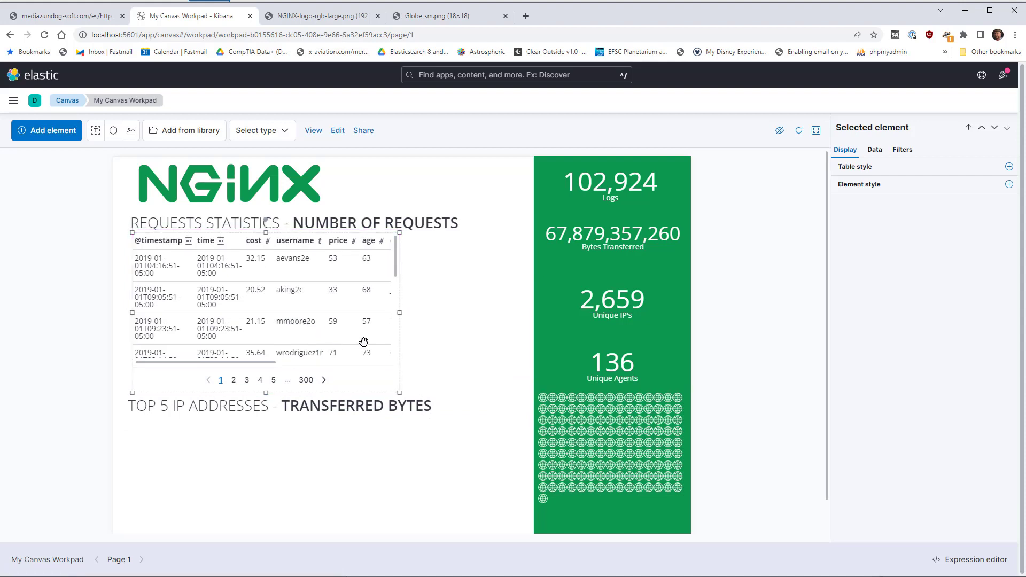
pyautogui.moveTo(401, 313); pyautogui.dragTo(498, 323)
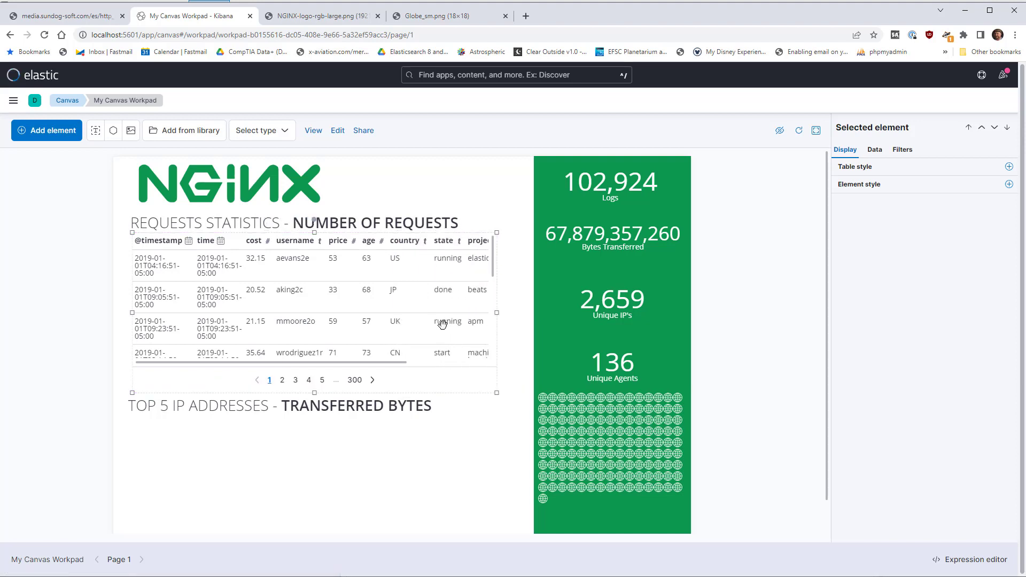
# Step: Feed the table from Elasticsearch SQL with SELECT request, COUNT(*) AS count_requests FROM nginx GROUP BY request ORDER BY count_requests DESC
pyautogui.click(875, 150)
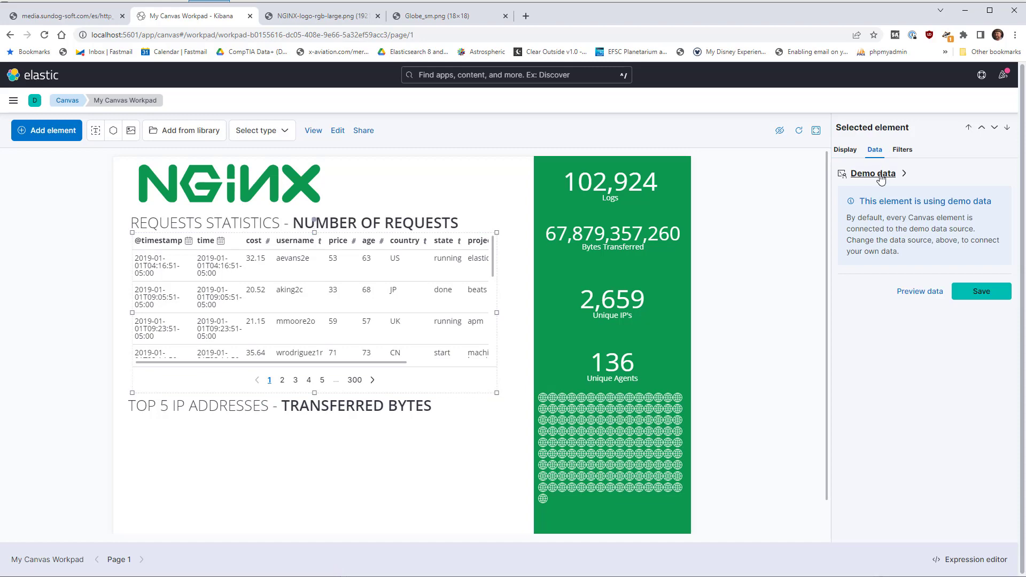
pyautogui.click(872, 180)
pyautogui.click(877, 187)
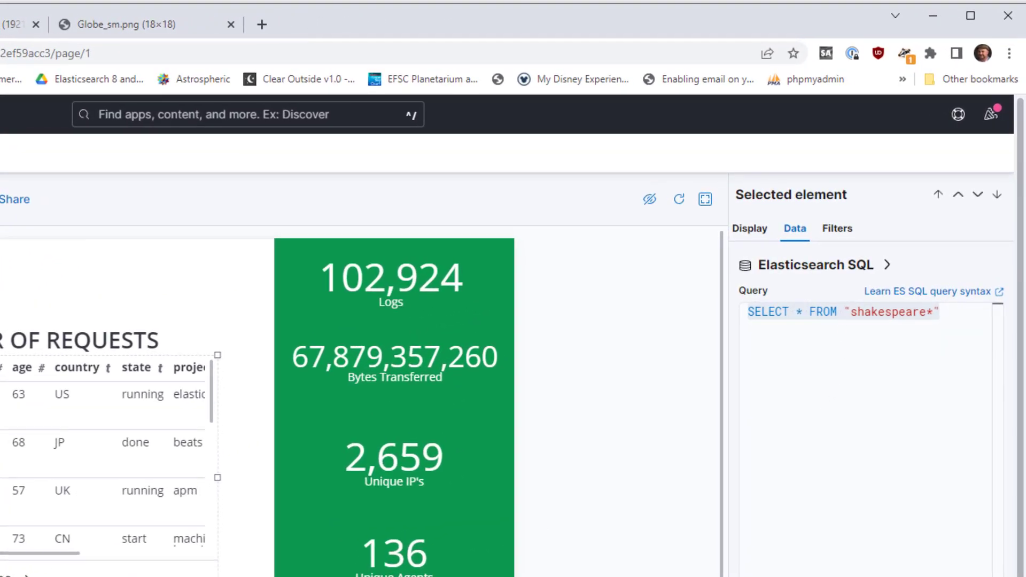
pyautogui.hotkey('alt', 'Tab')
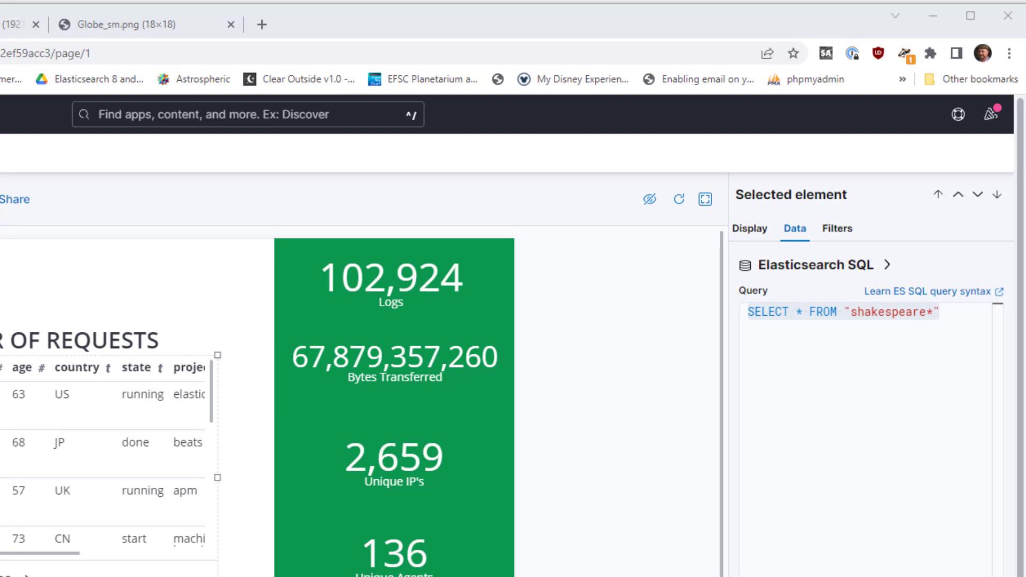
pyautogui.click(909, 393)
pyautogui.moveTo(965, 309); pyautogui.dragTo(736, 309)
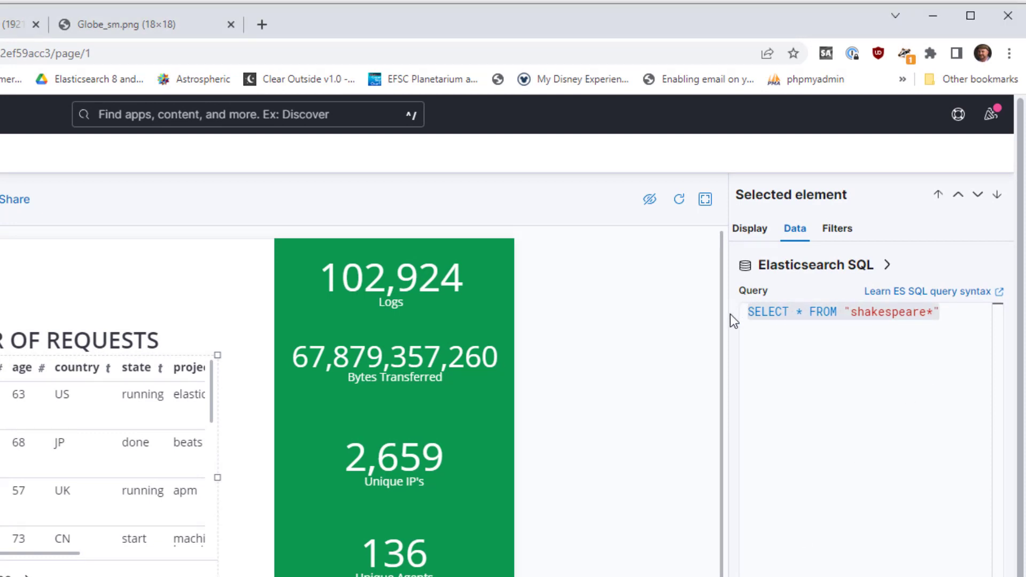
pyautogui.write('SELECT request, COUNT(*) AS count_requests FROM nginx GROUP BY request ORDER BY count_requests DESC')
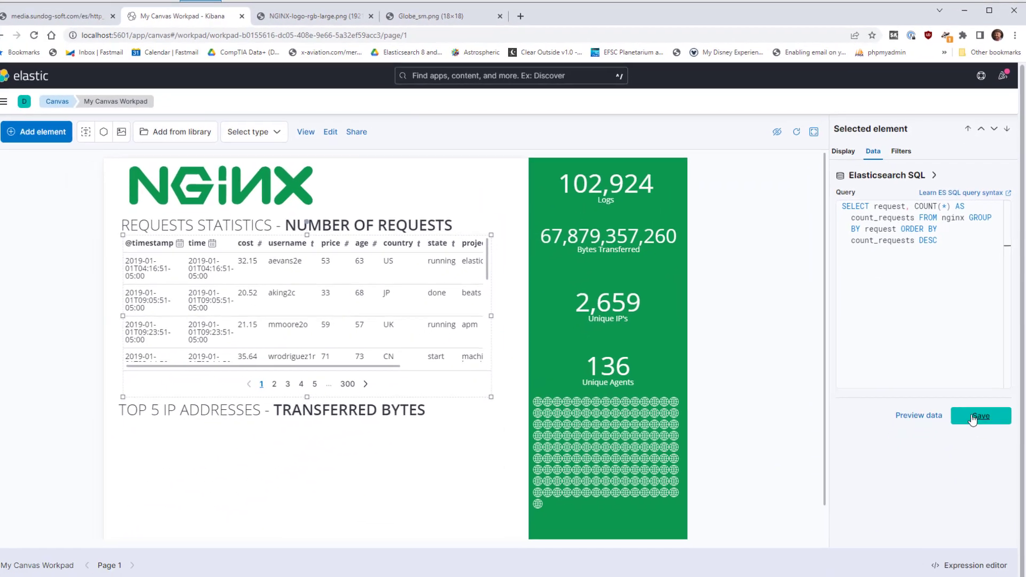
pyautogui.click(979, 412)
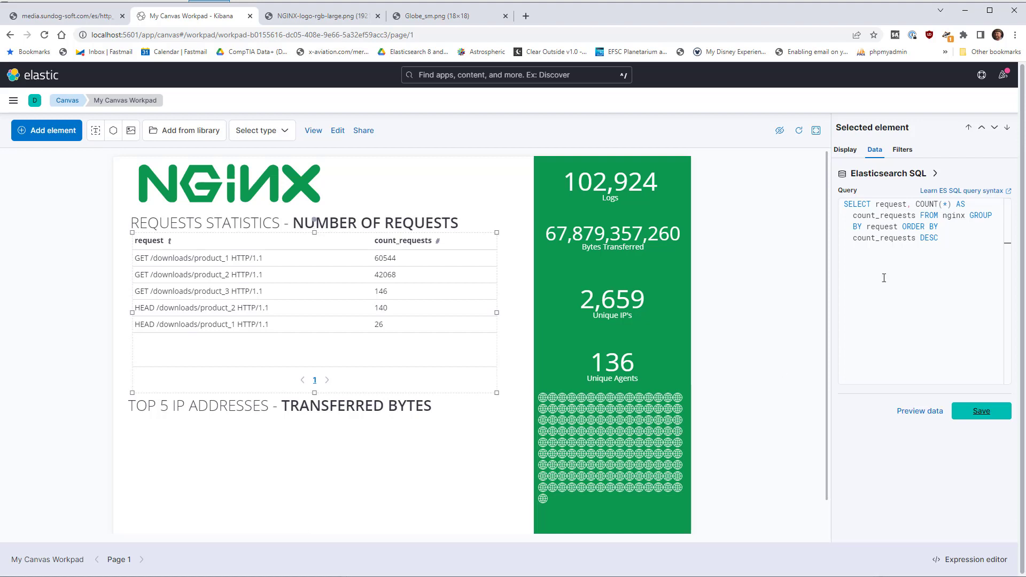
# Step: Hide the pagination controls and the header row of the requests table
pyautogui.click(854, 154)
pyautogui.click(1010, 166)
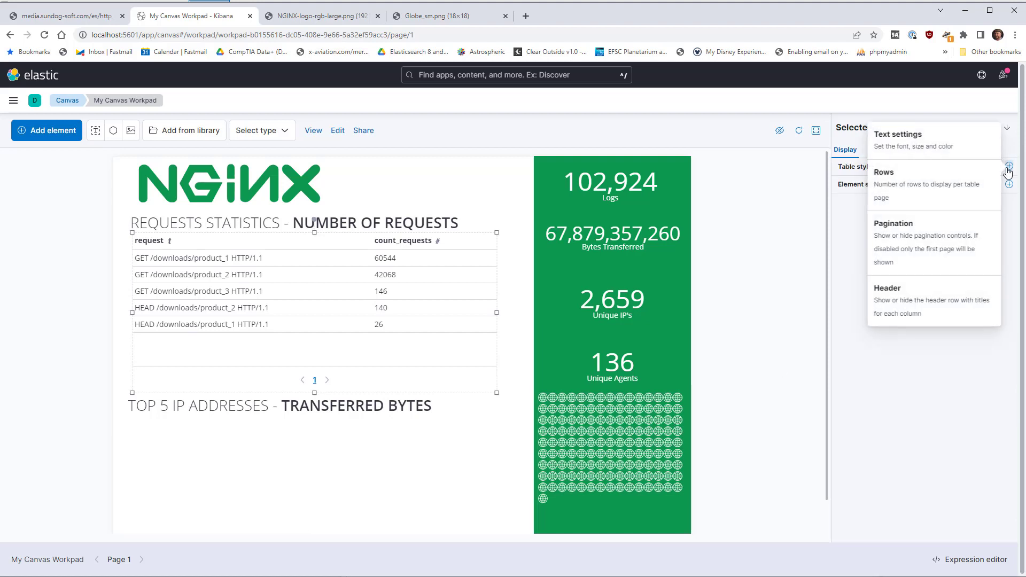
pyautogui.click(949, 225)
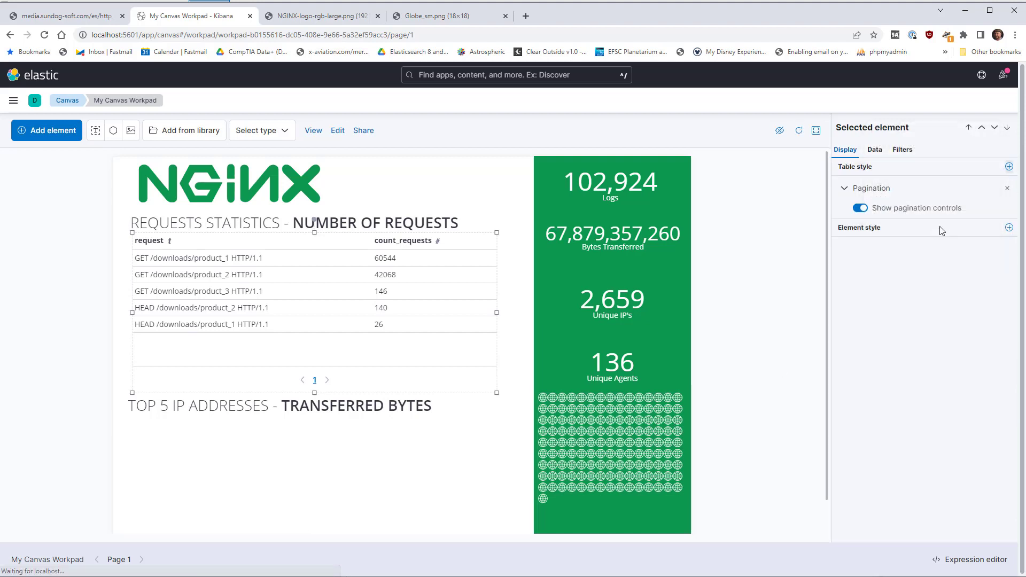
pyautogui.click(861, 209)
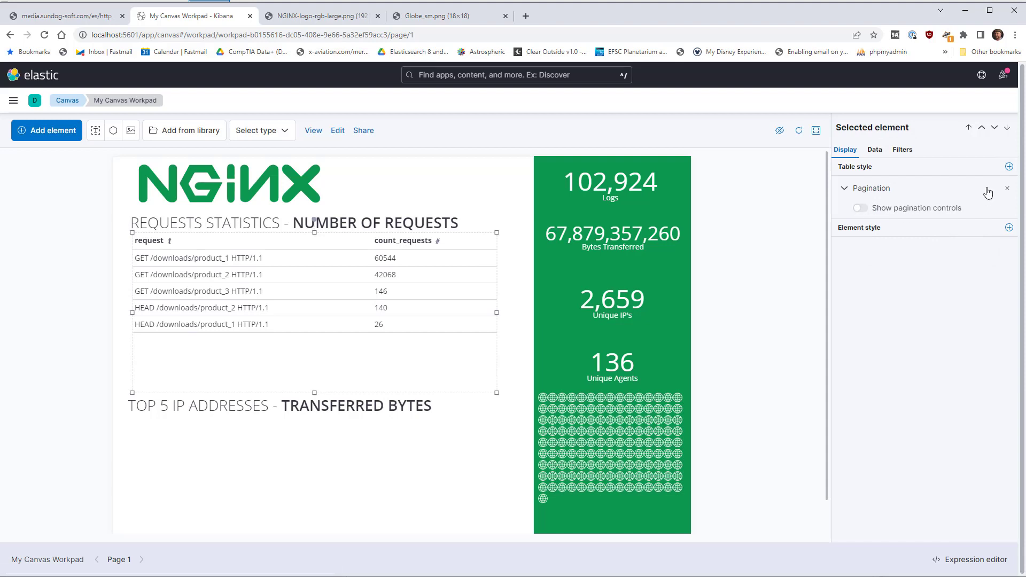
pyautogui.click(1009, 167)
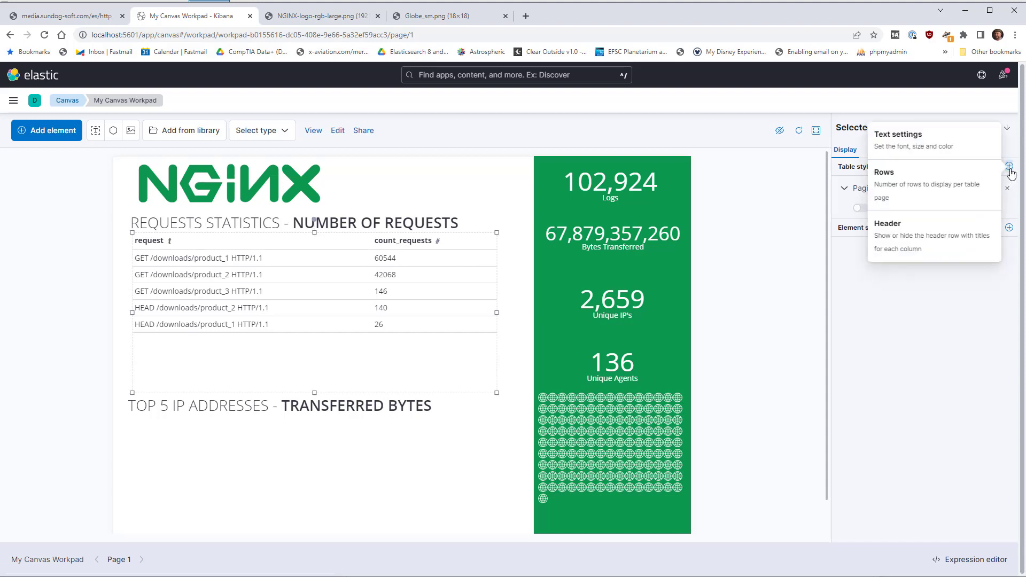
pyautogui.click(956, 223)
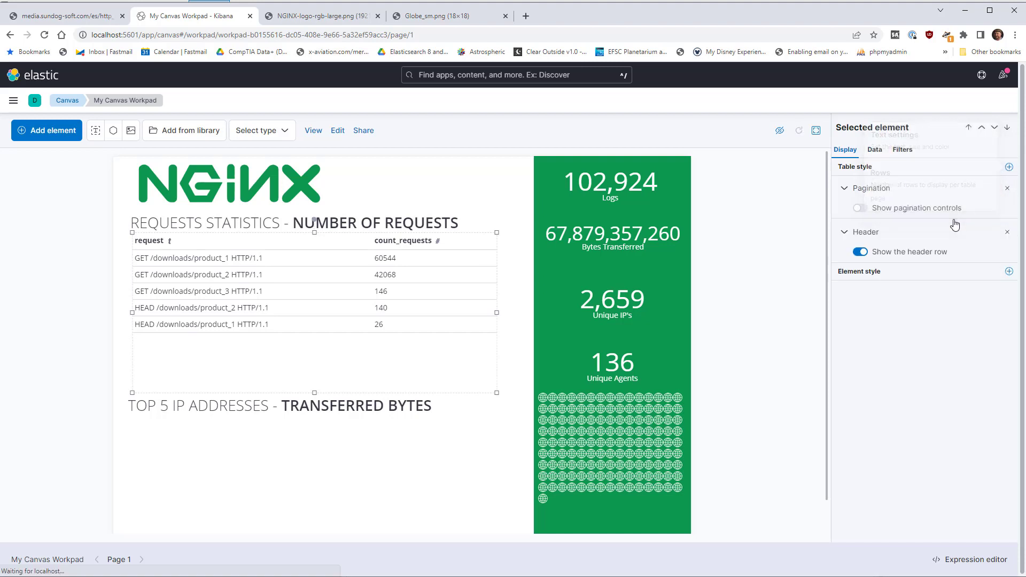
pyautogui.click(859, 252)
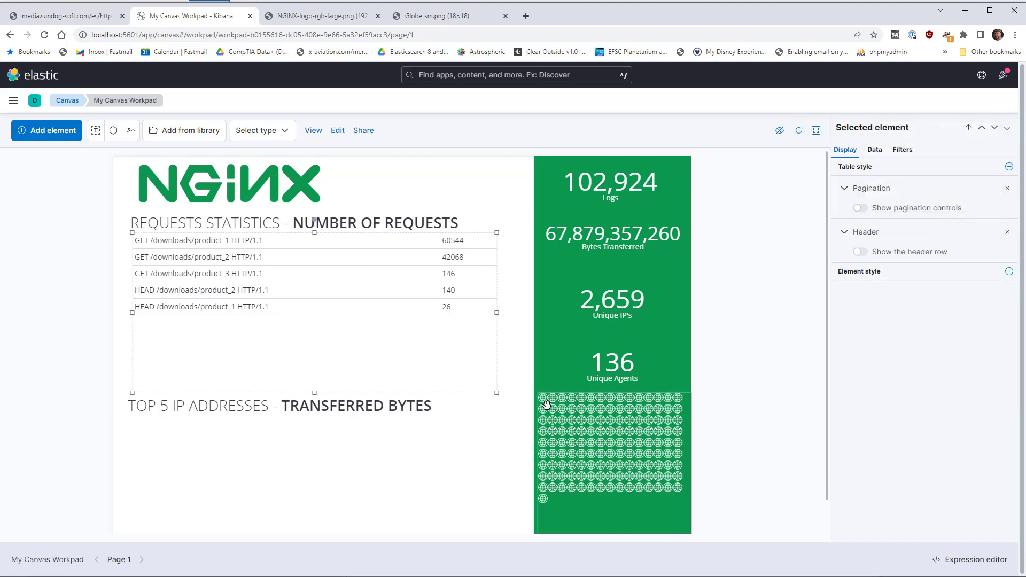
# Step: Nudge the requests table slightly down and move the TOP 5 IP ADDRESSES heading up closer to its rows
pyautogui.moveTo(337, 302); pyautogui.dragTo(337, 305)
pyautogui.moveTo(324, 408); pyautogui.dragTo(315, 357)
pyautogui.click(517, 364)
# Step: Add a second data table below the TOP 5 IP ADDRESSES heading, widened to nearly reach the sidebar and shortened to fit the page
pyautogui.scroll(-1, 517, 364)
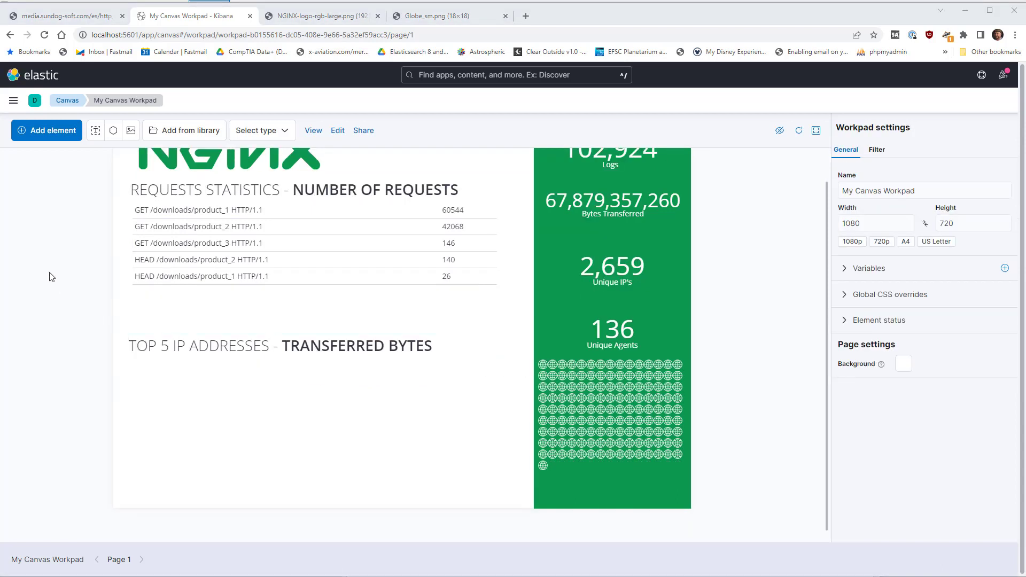
pyautogui.click(54, 136)
pyautogui.click(63, 208)
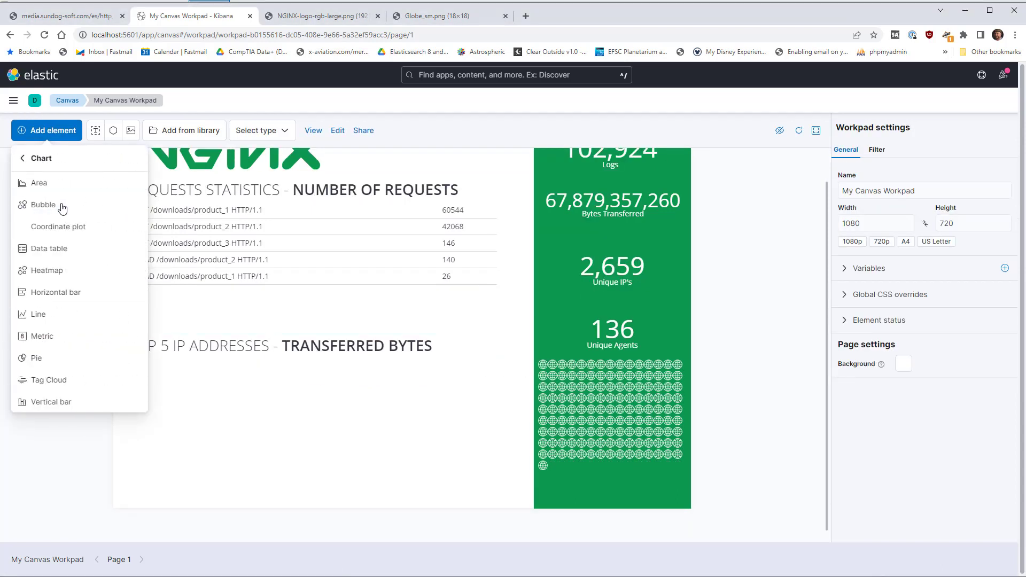
pyautogui.click(71, 249)
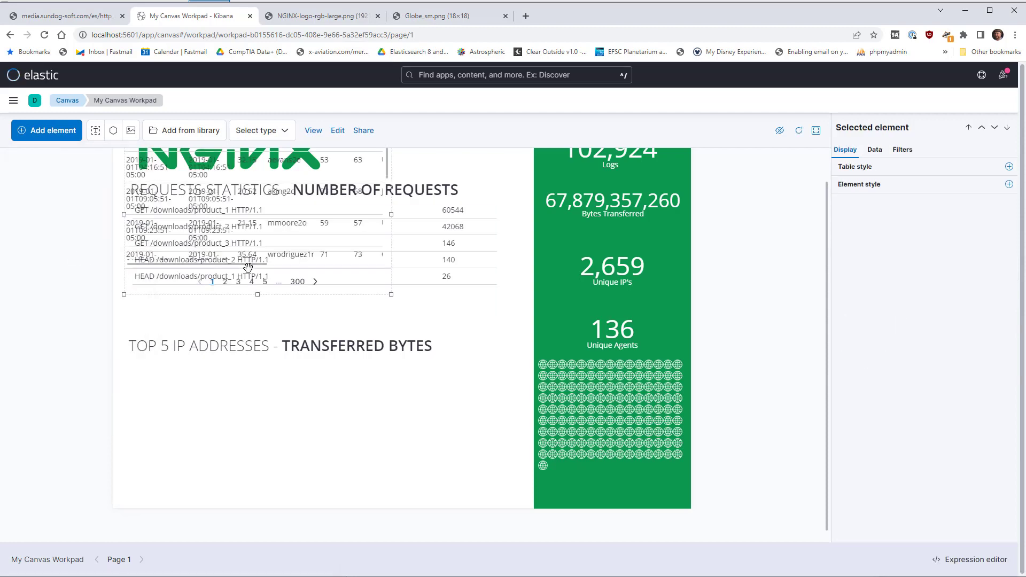
pyautogui.moveTo(257, 321); pyautogui.dragTo(266, 462)
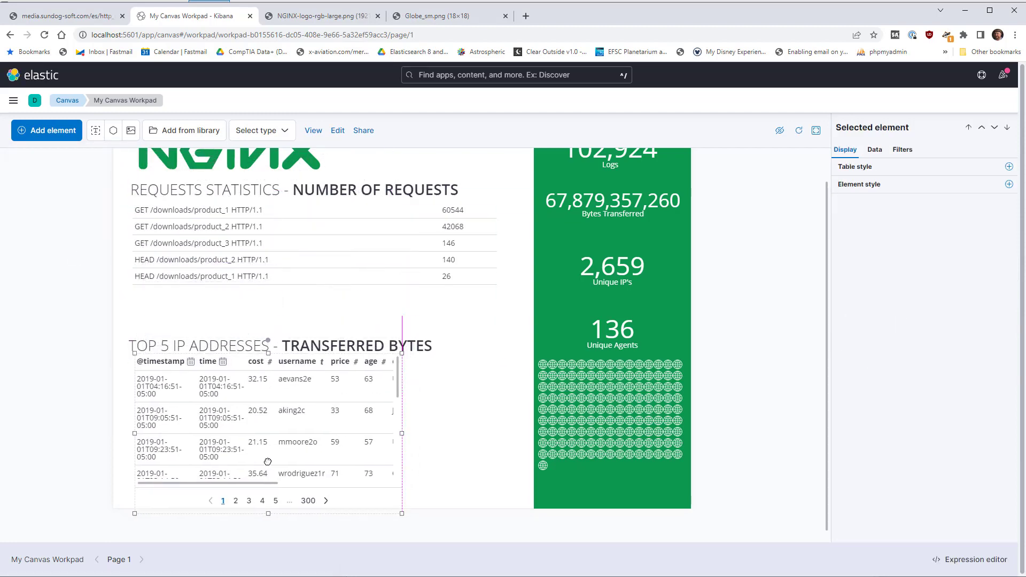
pyautogui.moveTo(402, 513); pyautogui.dragTo(515, 488)
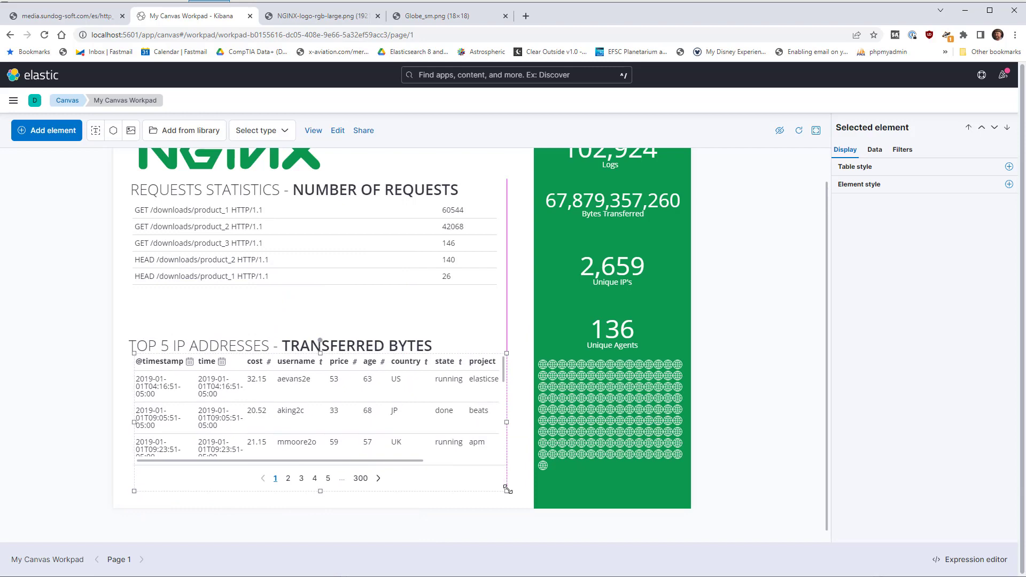
pyautogui.hscroll(5, 422, 463)
pyautogui.moveTo(363, 436); pyautogui.dragTo(364, 424)
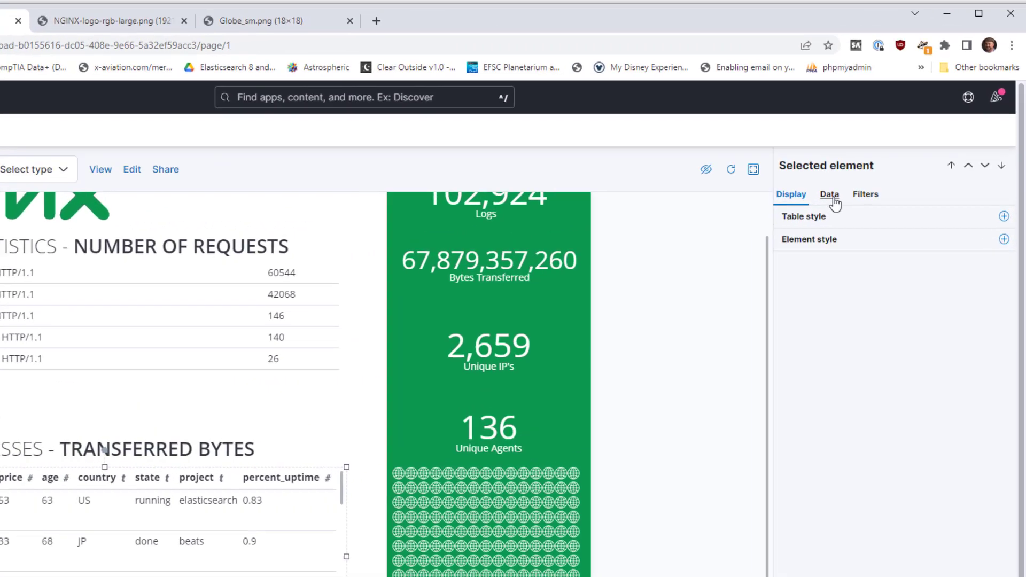
# Step: Feed the IP table from Elasticsearch SQL with SELECT remote_ip, SUM(bytes) AS total_transferred FROM nginx GROUP BY remote_ip ORDER BY total_transferred DESC NULLS LAST LIMIT 5
pyautogui.click(875, 150)
pyautogui.click(810, 250)
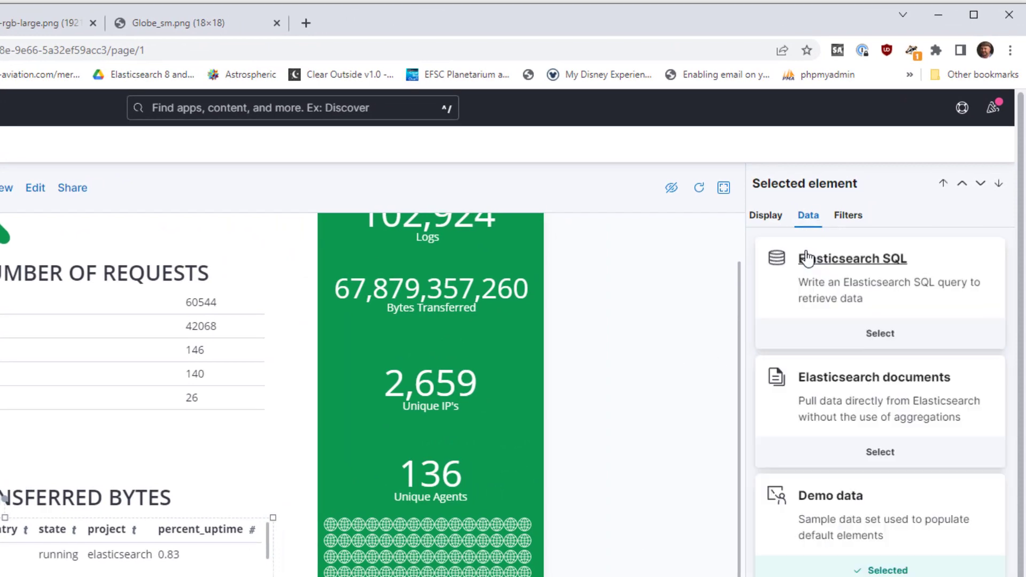
pyautogui.click(836, 259)
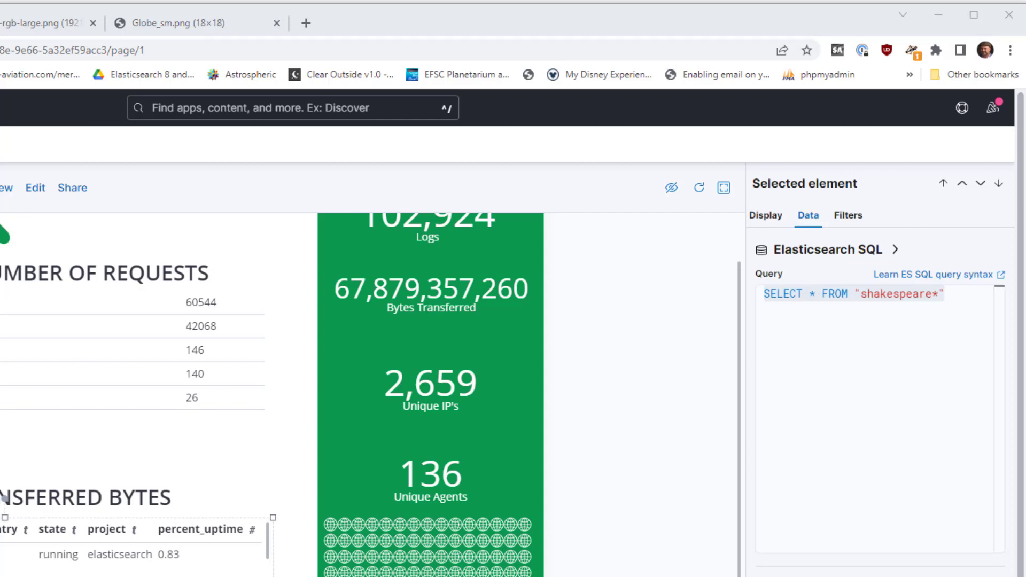
pyautogui.click(937, 337)
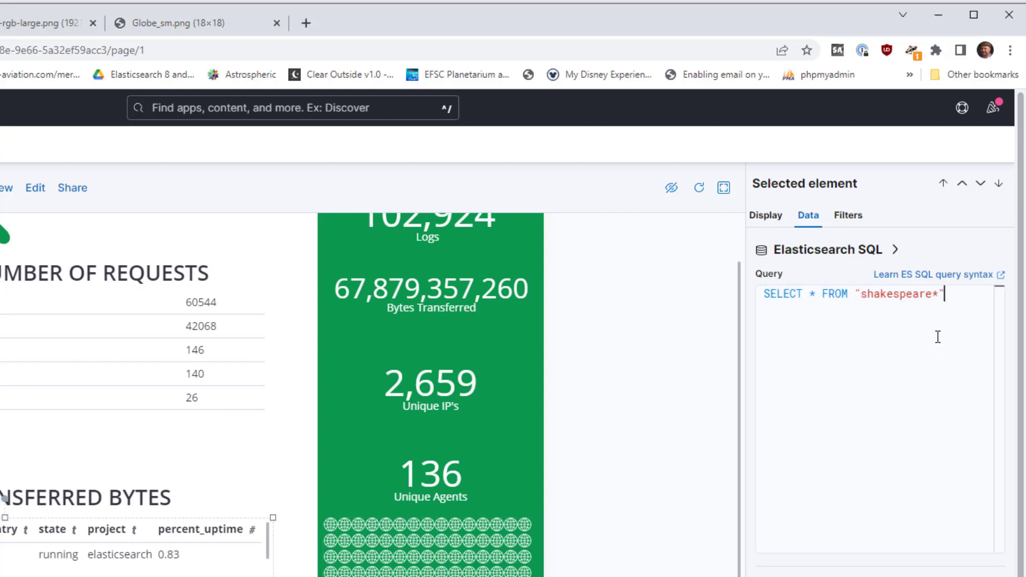
pyautogui.press('Left')
pyautogui.moveTo(945, 295); pyautogui.dragTo(756, 305)
pyautogui.write('SELECT remote_ip, SUM(bytes) AS total_transferred FROM nginx GROUP BY remote_ip ORDER BY total_transferred DESC NULLS LAST LIMIT 5')
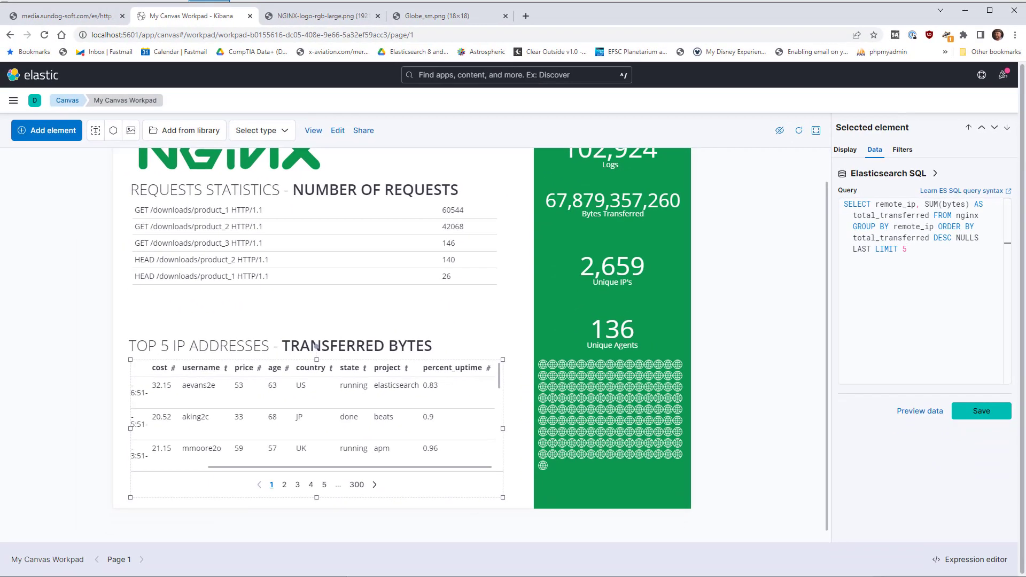
pyautogui.click(989, 415)
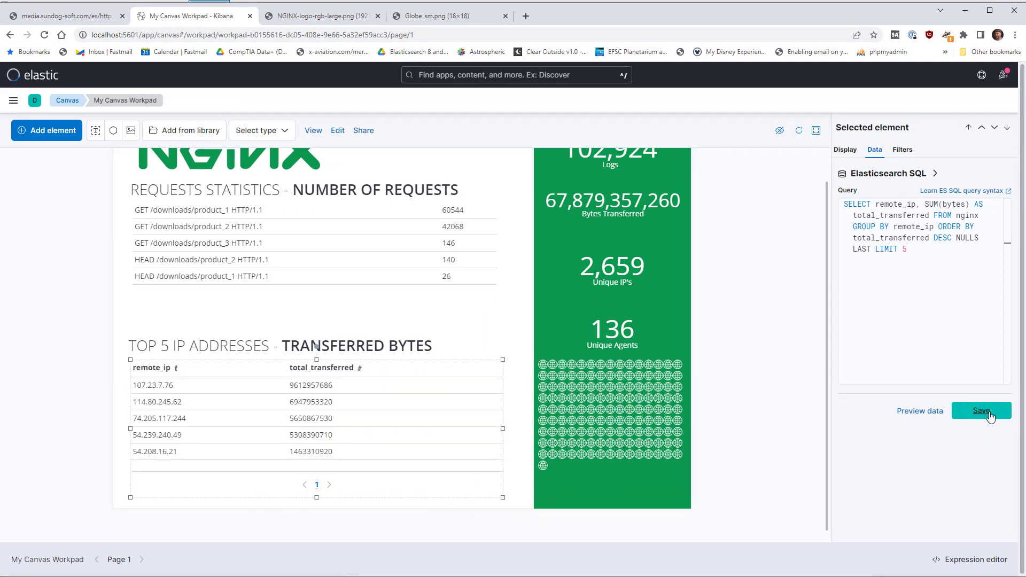
# Step: Hide the pagination controls and the header row of the IP address table
pyautogui.click(847, 150)
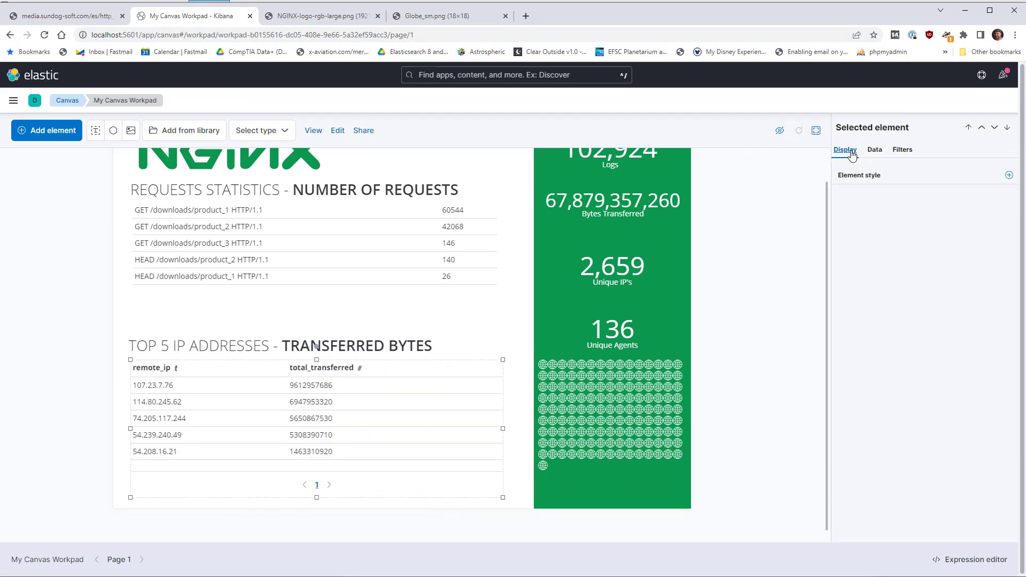
pyautogui.click(1008, 167)
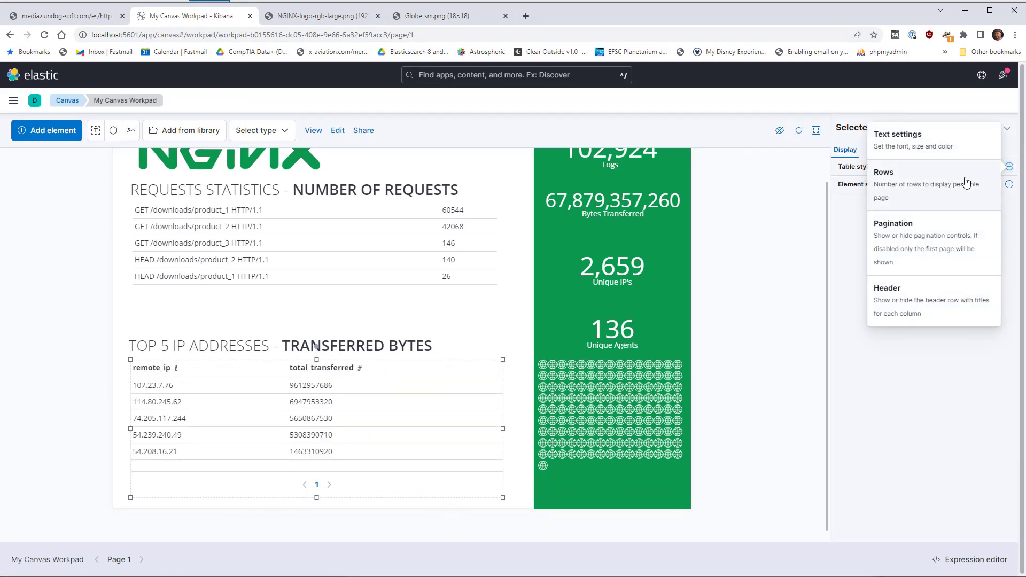
pyautogui.click(925, 241)
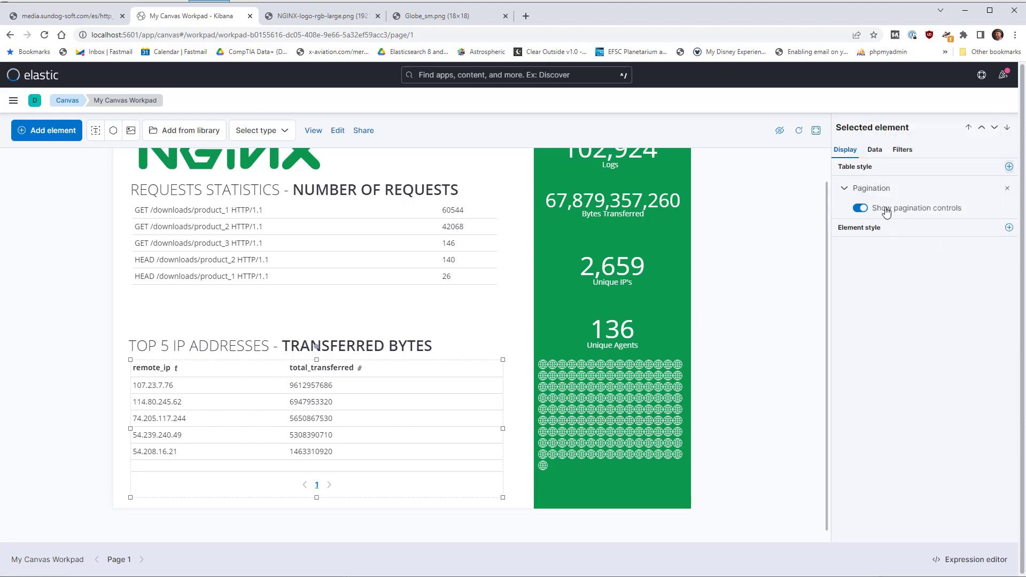
pyautogui.click(860, 208)
pyautogui.click(1008, 167)
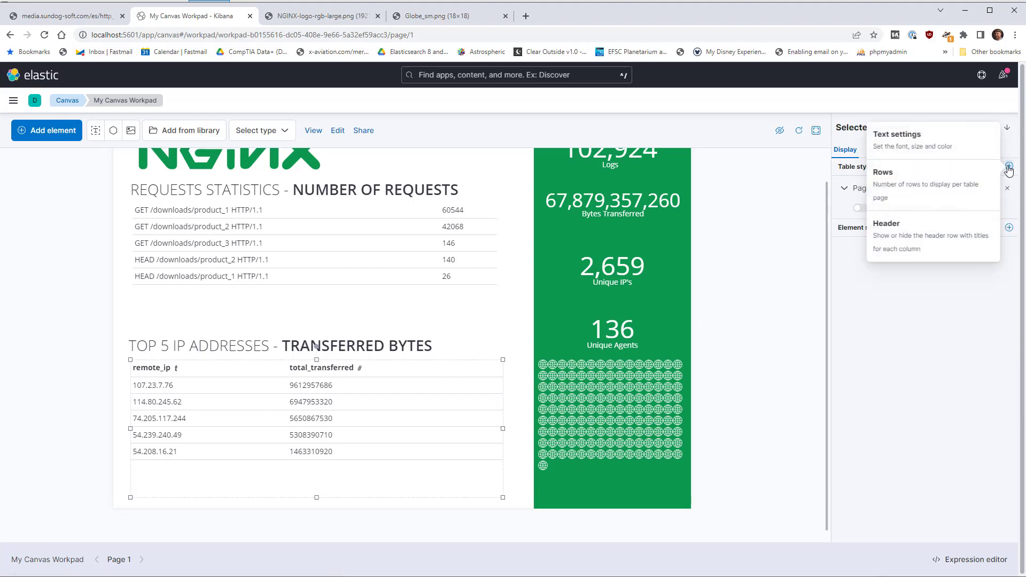
pyautogui.click(927, 242)
pyautogui.click(870, 253)
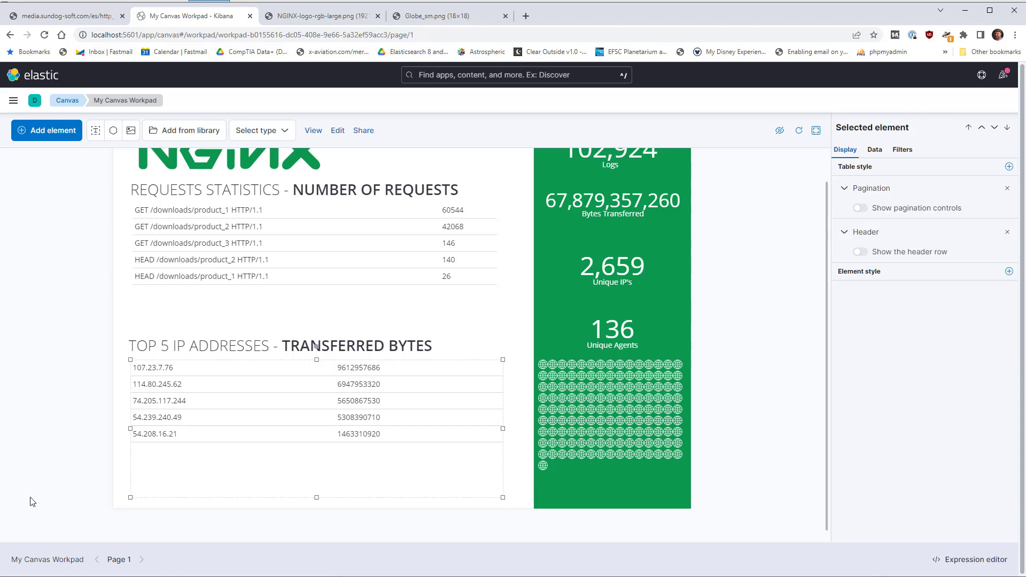
# Step: Narrow the IP address table from its left edge and the requests table from its right edge, each to about half its width
pyautogui.moveTo(133, 427); pyautogui.dragTo(333, 430)
pyautogui.click(177, 442)
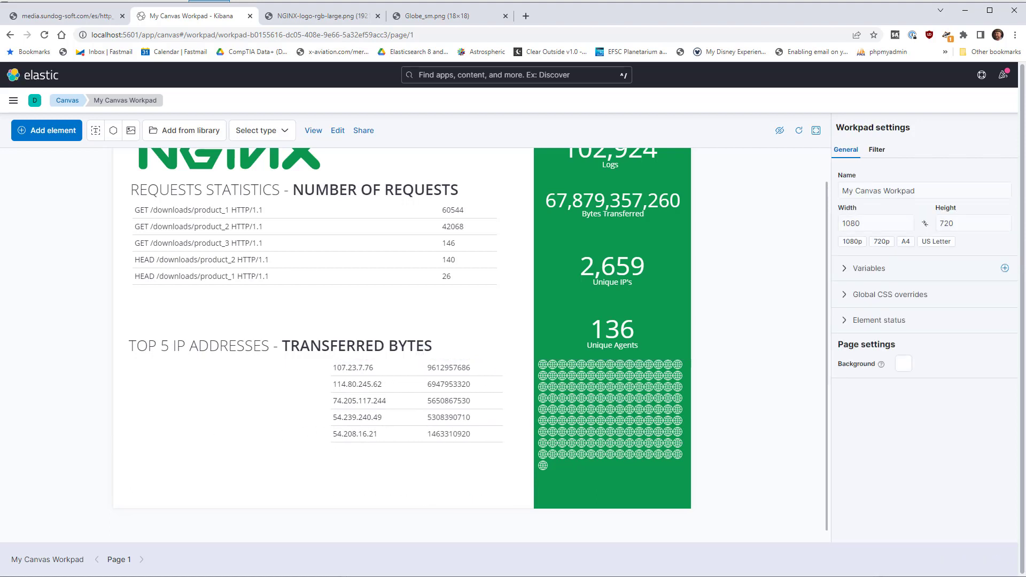
pyautogui.click(281, 262)
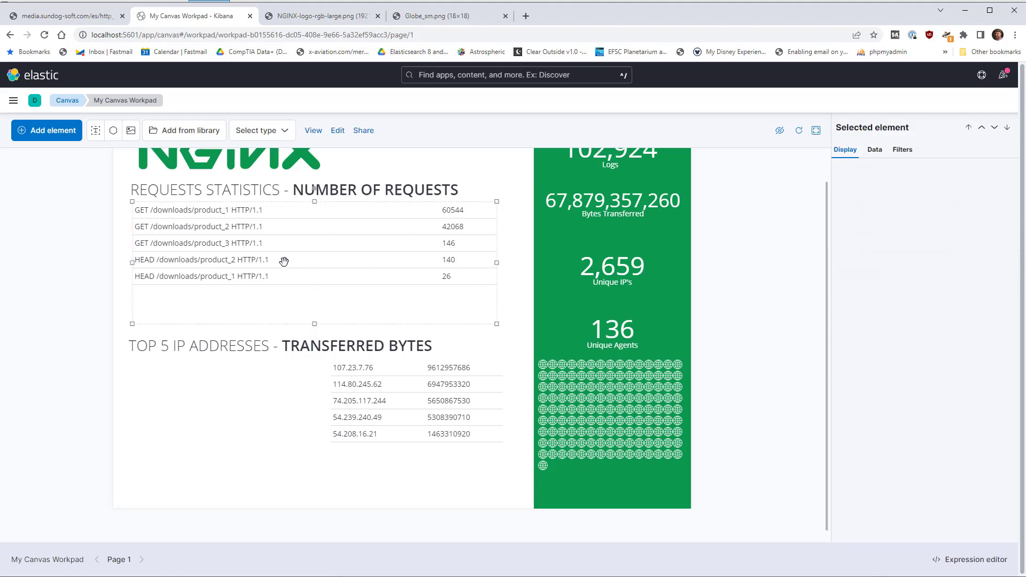
pyautogui.moveTo(498, 264); pyautogui.dragTo(313, 263)
pyautogui.click(386, 267)
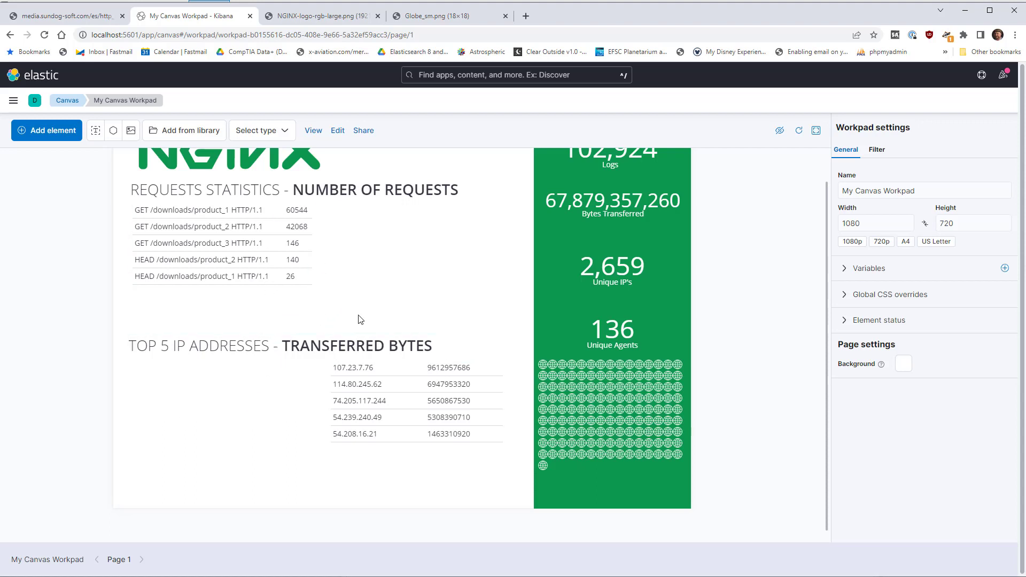
# Step: Add a horizontal bar chart and shrink it to fit beside the requests table, below the NUMBER OF REQUESTS heading
pyautogui.click(51, 130)
pyautogui.click(66, 199)
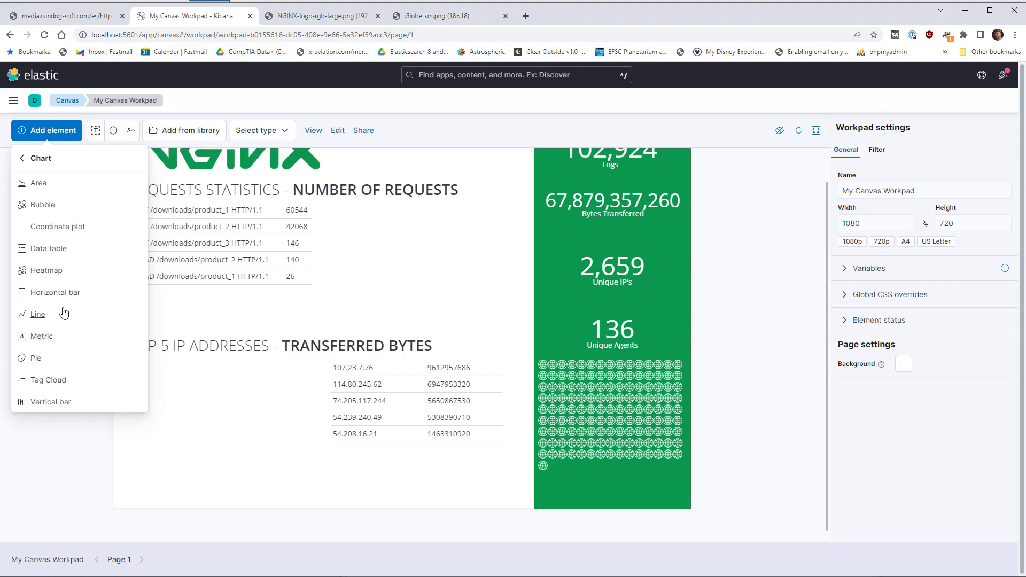
pyautogui.click(59, 293)
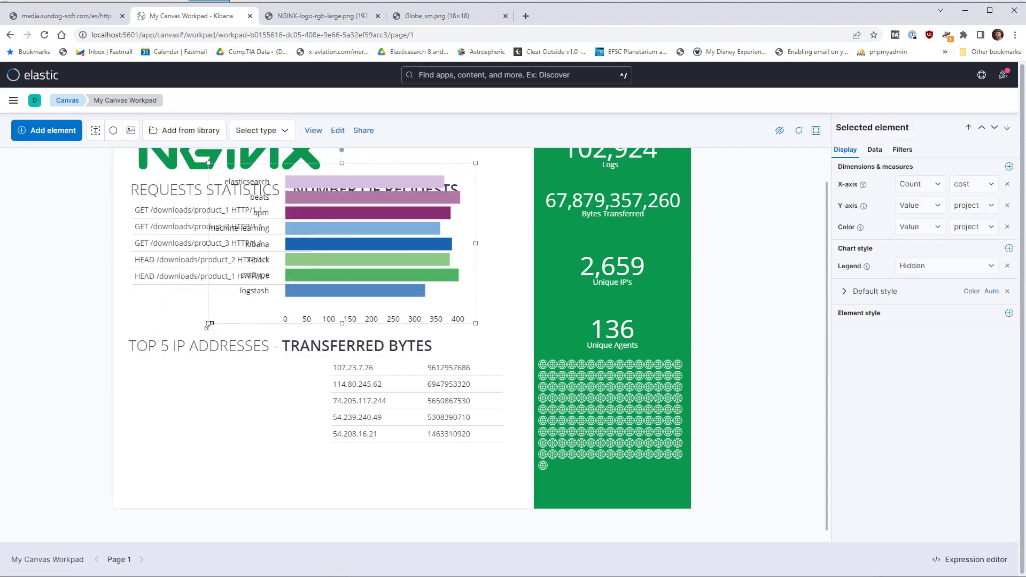
pyautogui.moveTo(209, 323); pyautogui.dragTo(320, 328)
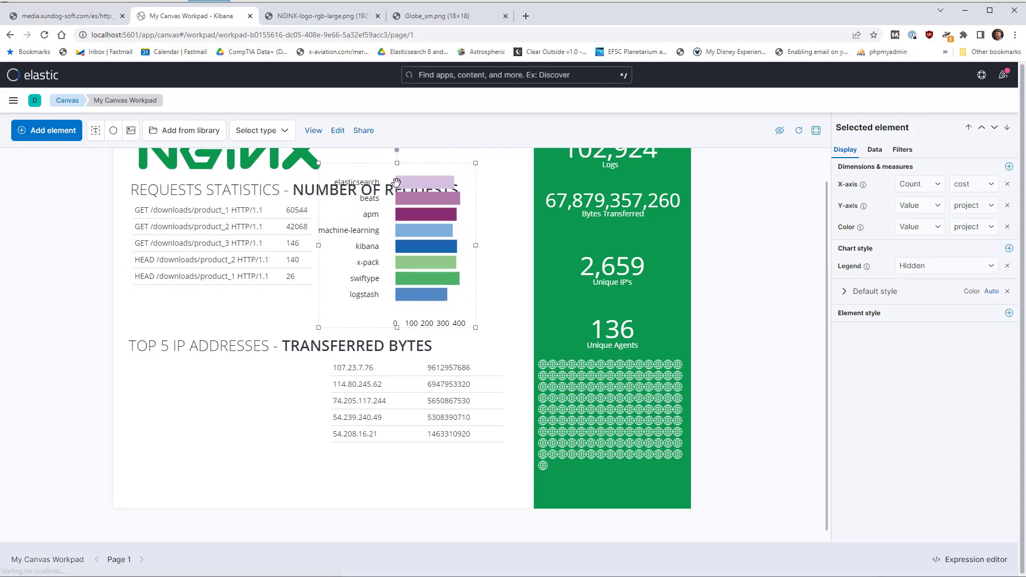
pyautogui.moveTo(398, 163); pyautogui.dragTo(404, 208)
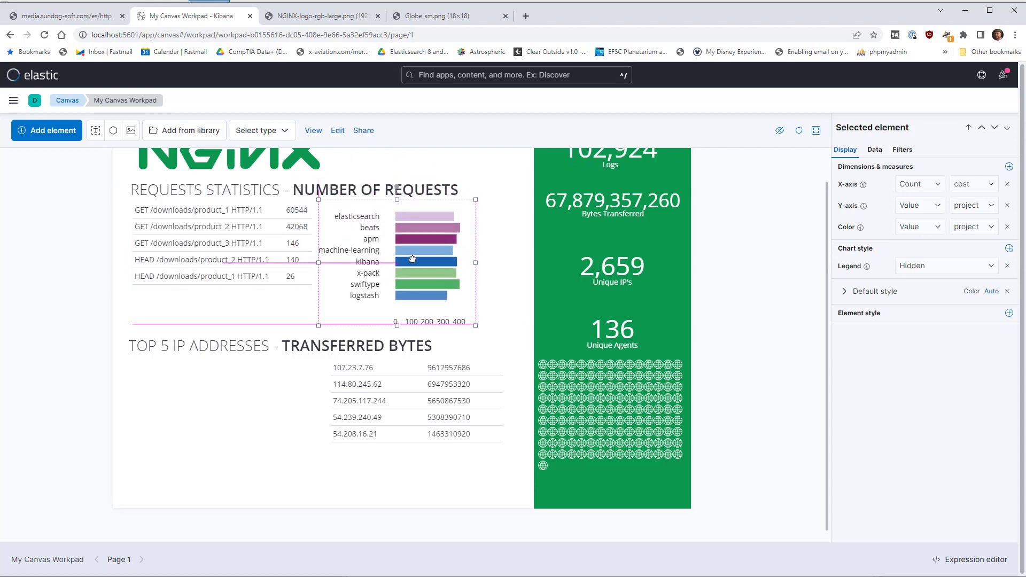
pyautogui.moveTo(411, 262); pyautogui.dragTo(414, 259)
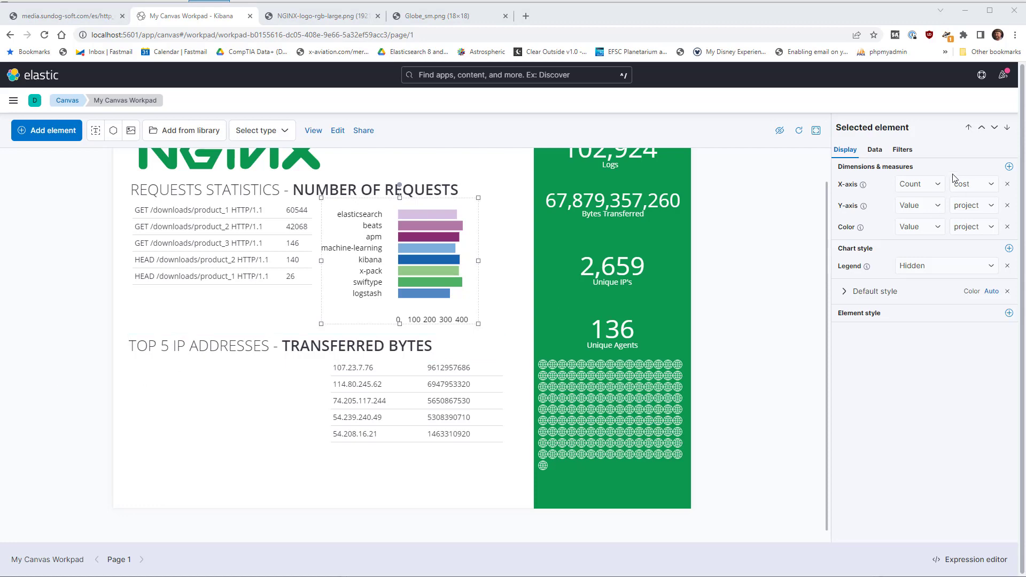
# Step: Feed the bar chart from Elasticsearch SQL with SELECT request, COUNT(*) AS count_requests FROM nginx GROUP BY request ORDER BY count_requests DESC
pyautogui.click(875, 150)
pyautogui.click(869, 175)
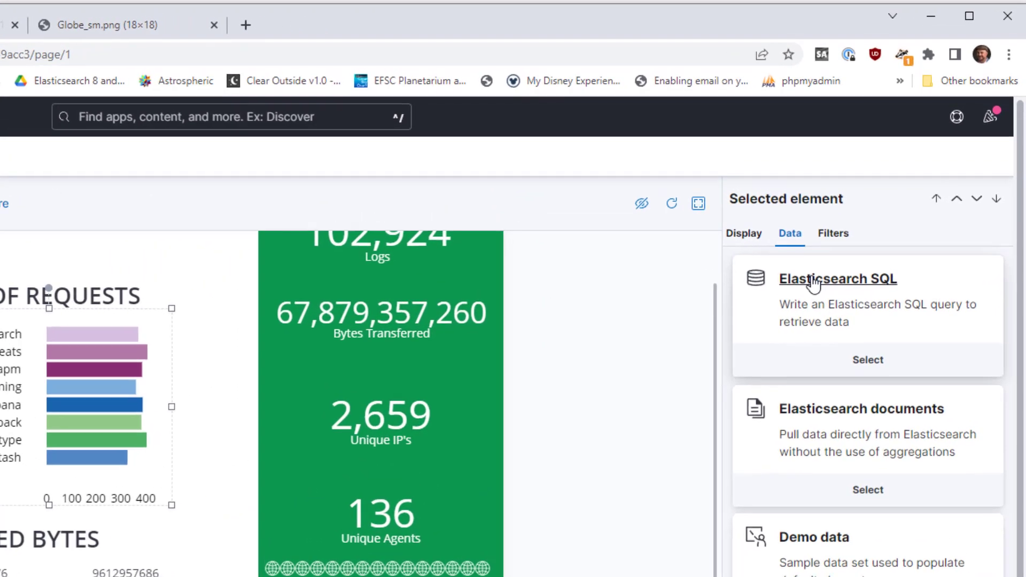
pyautogui.click(813, 283)
pyautogui.moveTo(936, 321); pyautogui.dragTo(735, 334)
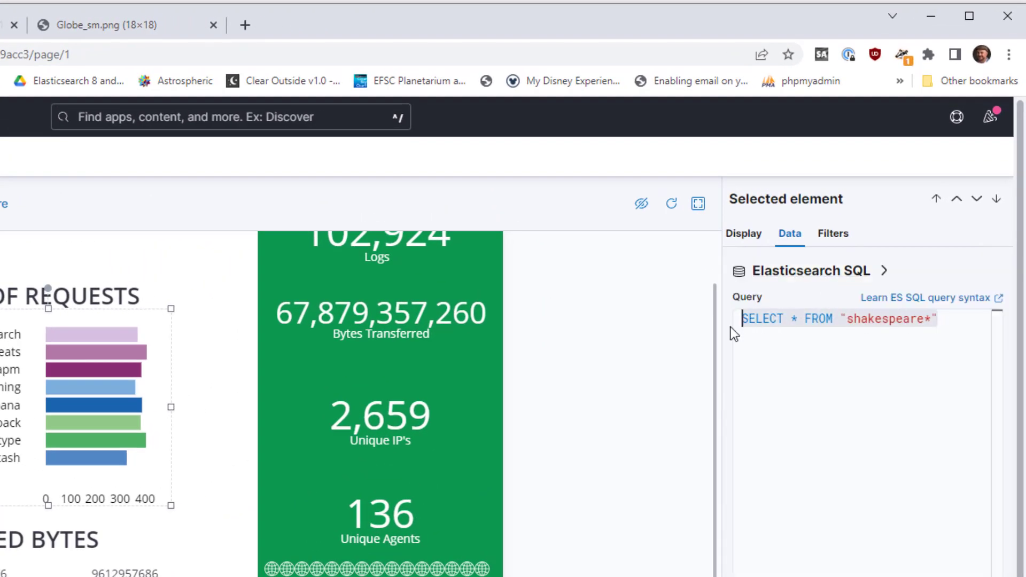
pyautogui.write('SELECT request, COUNT(*) AS count_requests FROM nginx GROUP BY request ORDER BY count_requests DESC')
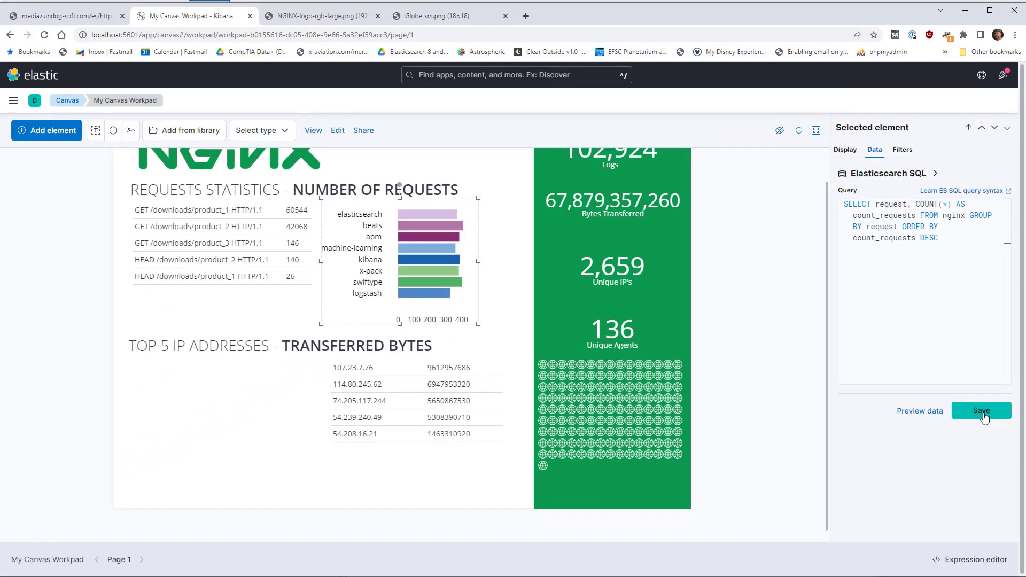
pyautogui.click(984, 417)
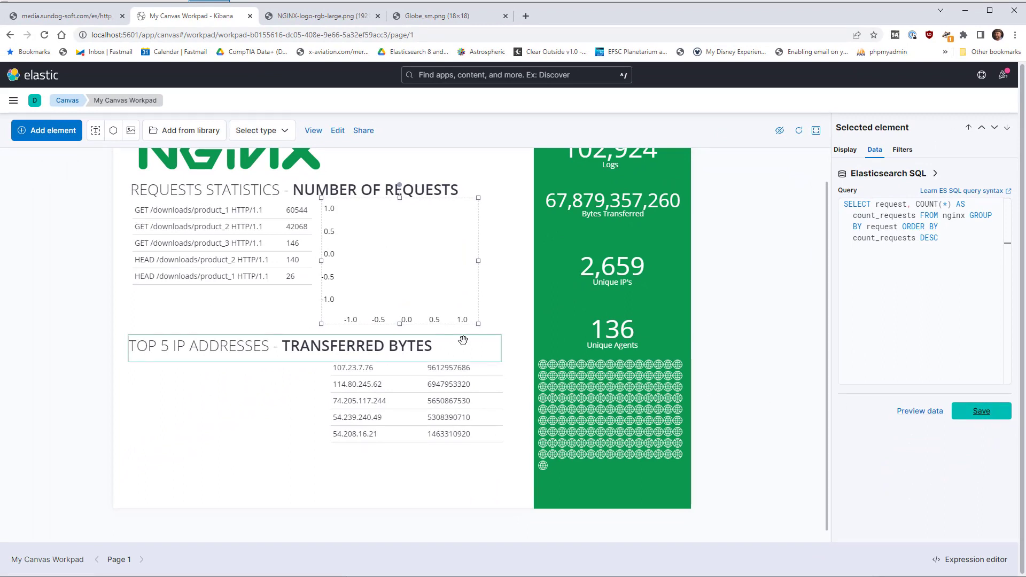
# Step: Map the bar chart's X-axis to the value of count_requests and its Y-axis to the value of request
pyautogui.click(846, 151)
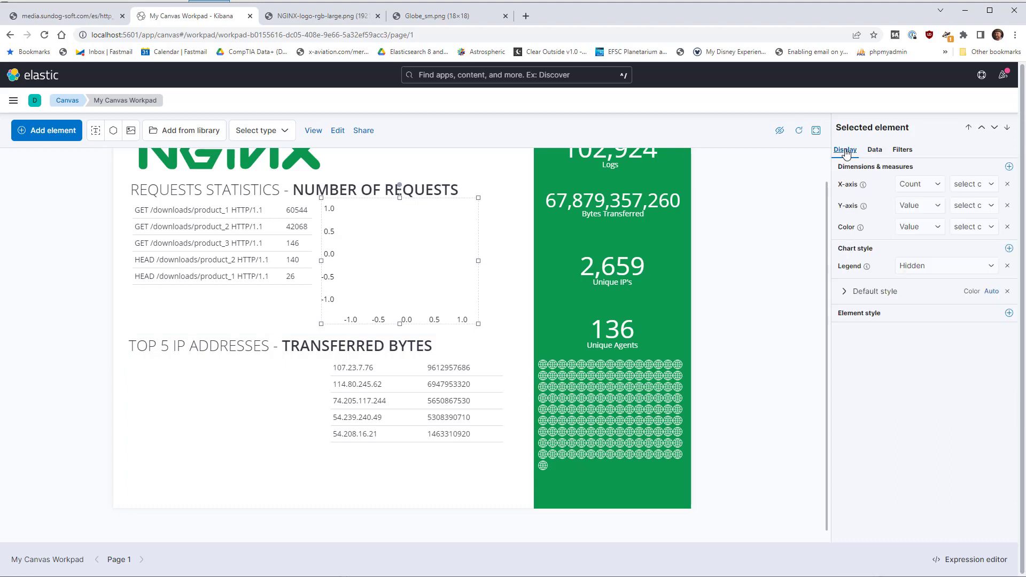
pyautogui.click(925, 189)
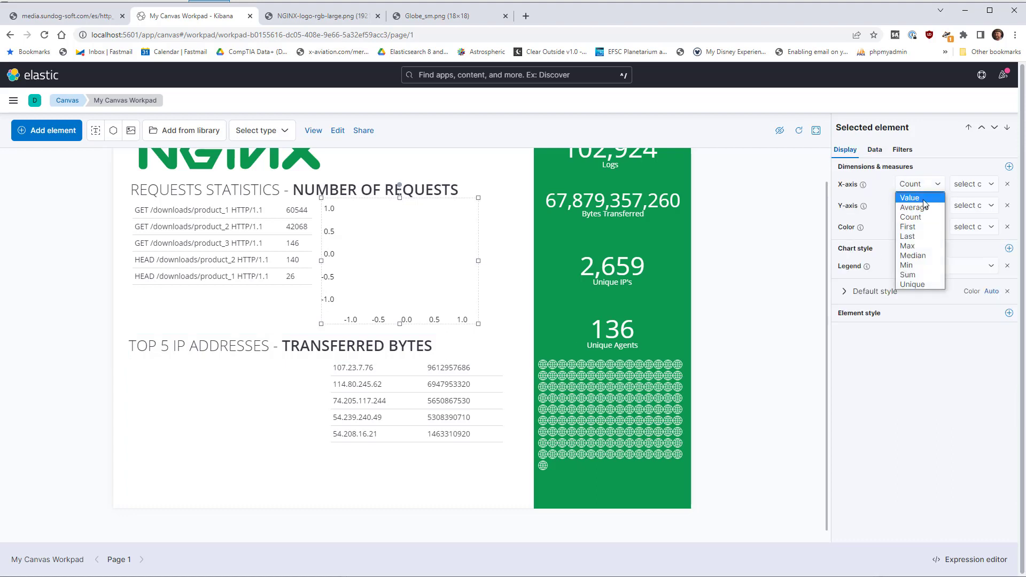
pyautogui.click(933, 197)
pyautogui.click(965, 187)
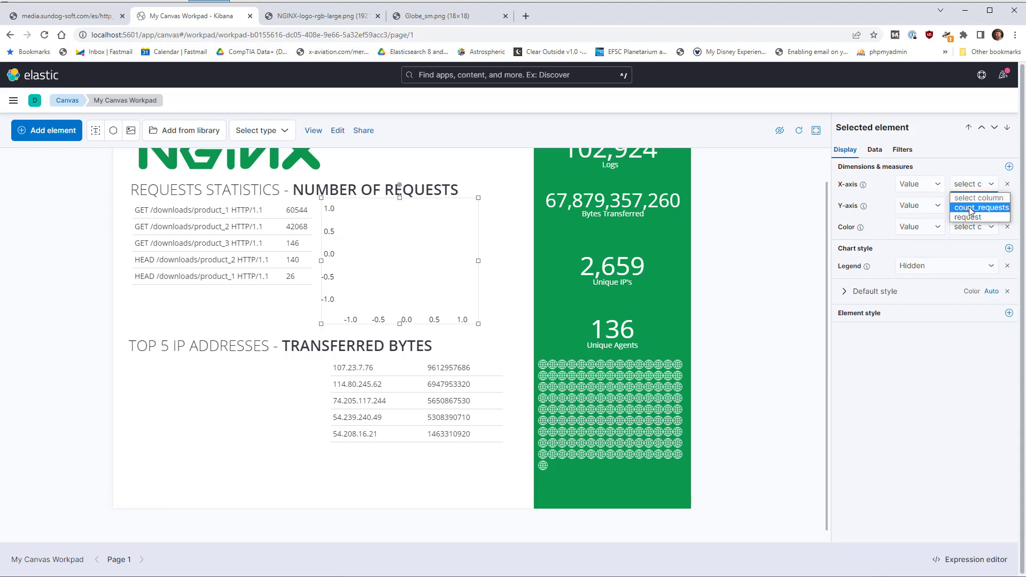
pyautogui.click(970, 209)
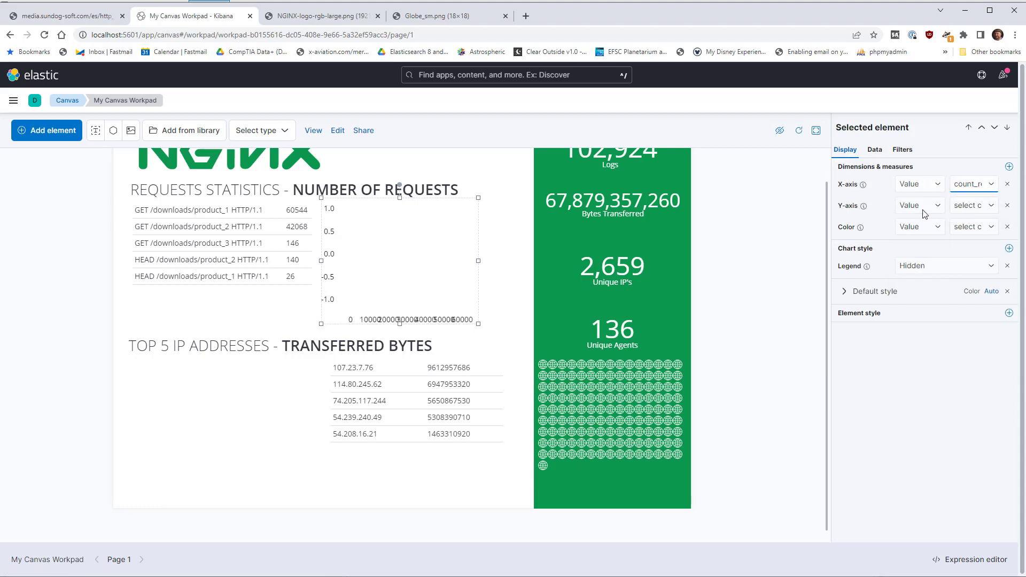
pyautogui.click(974, 207)
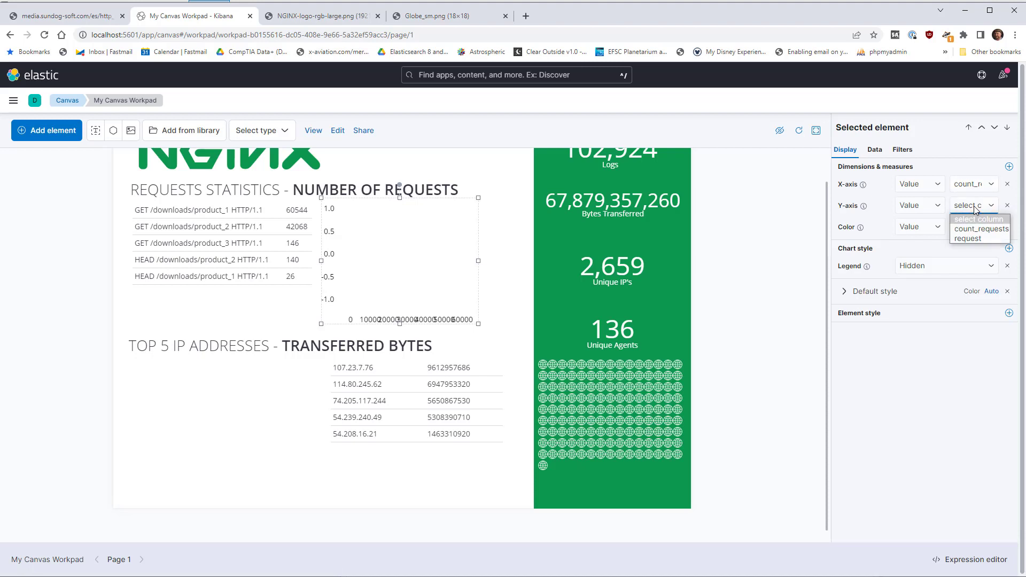
pyautogui.click(971, 239)
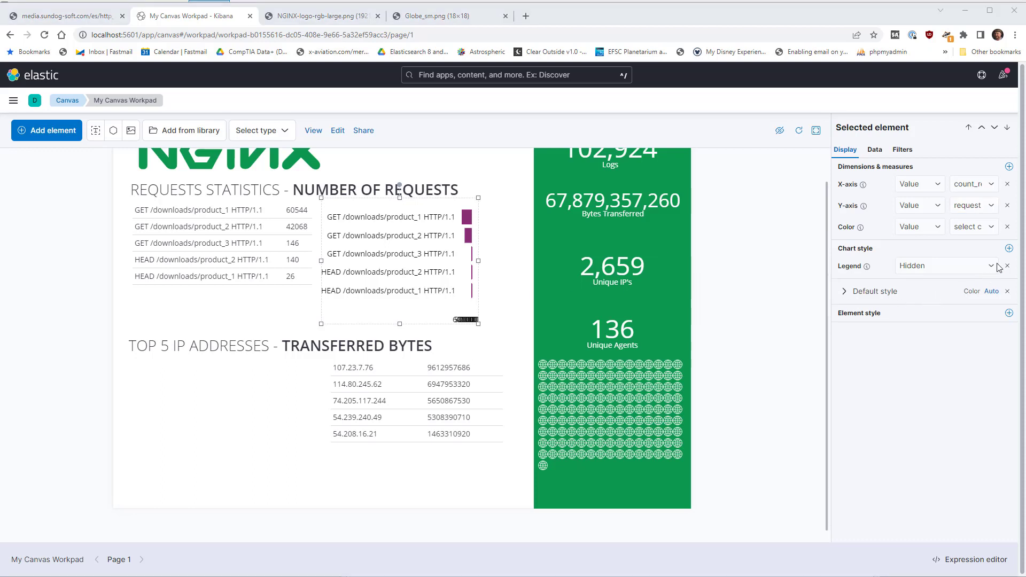
# Step: Turn off the bar chart's X-axis and Y-axis, and shorten the chart so its bars line up with the requests table rows
pyautogui.click(1009, 250)
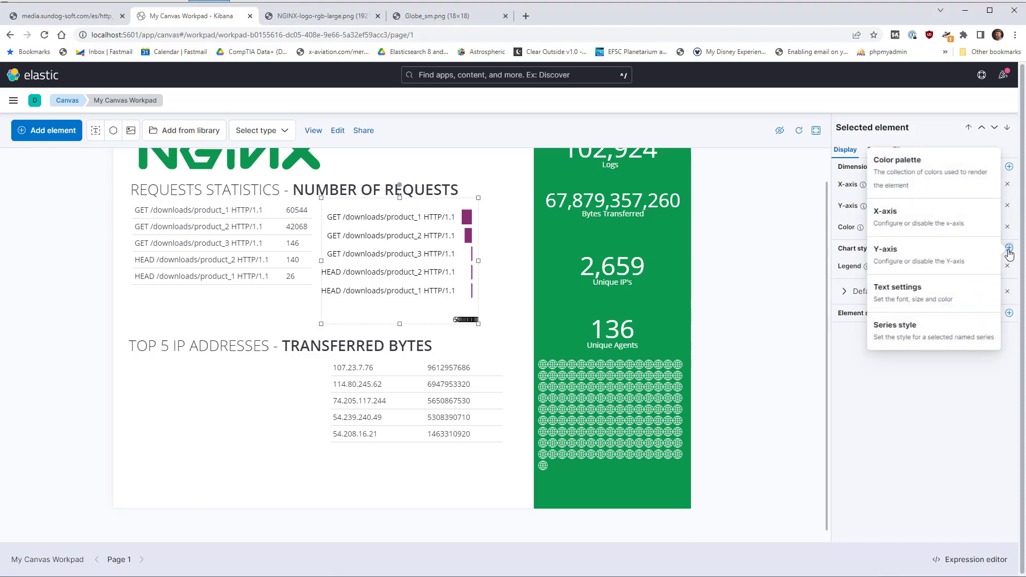
pyautogui.click(964, 229)
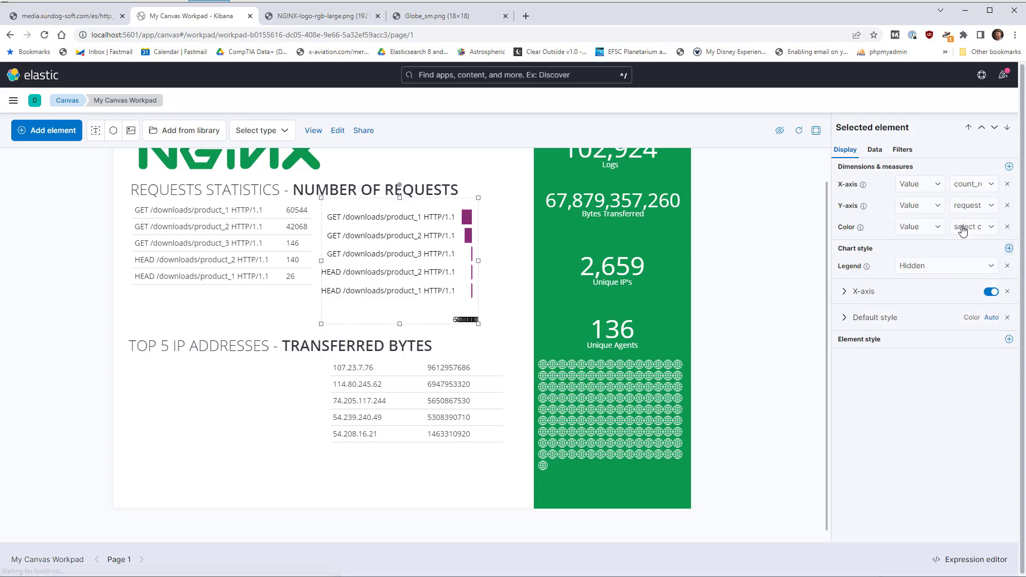
pyautogui.click(991, 294)
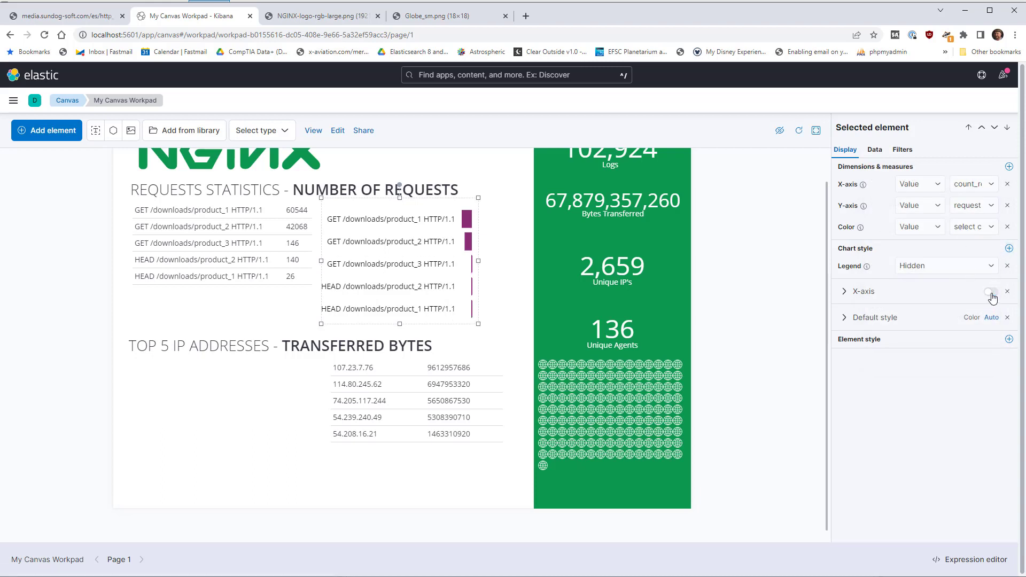
pyautogui.click(1009, 248)
pyautogui.click(974, 247)
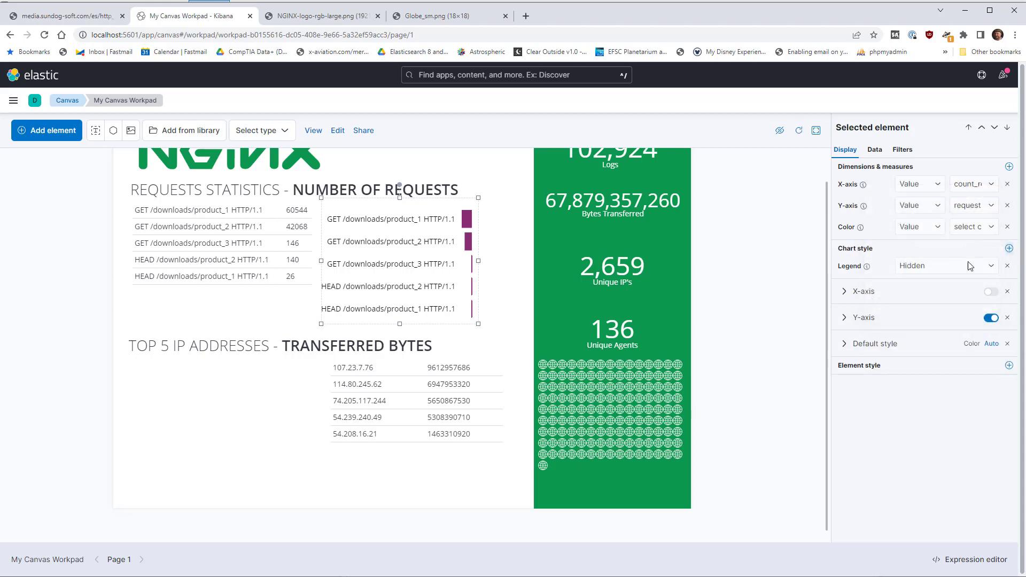
pyautogui.click(990, 319)
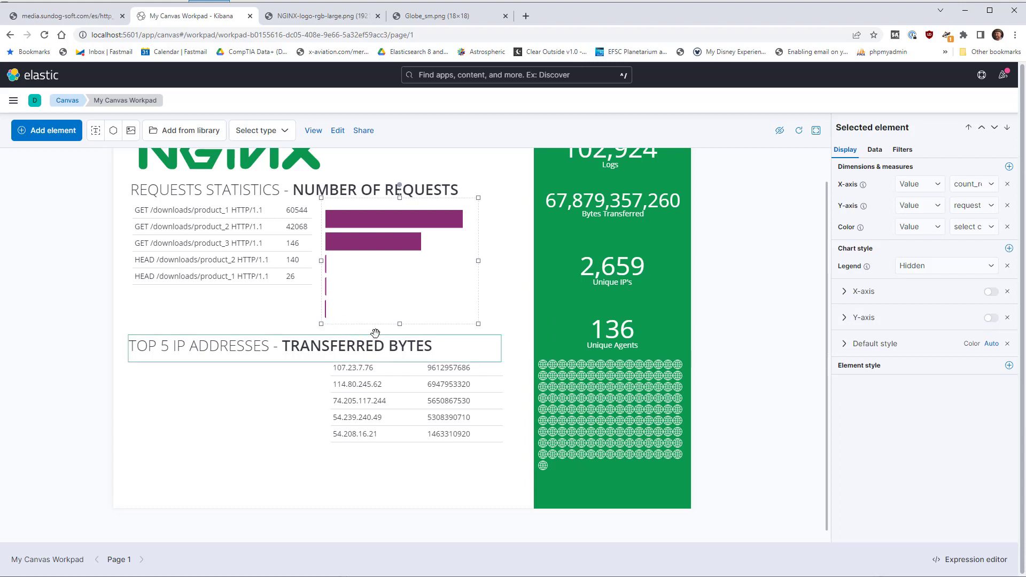
pyautogui.moveTo(400, 323); pyautogui.dragTo(401, 280)
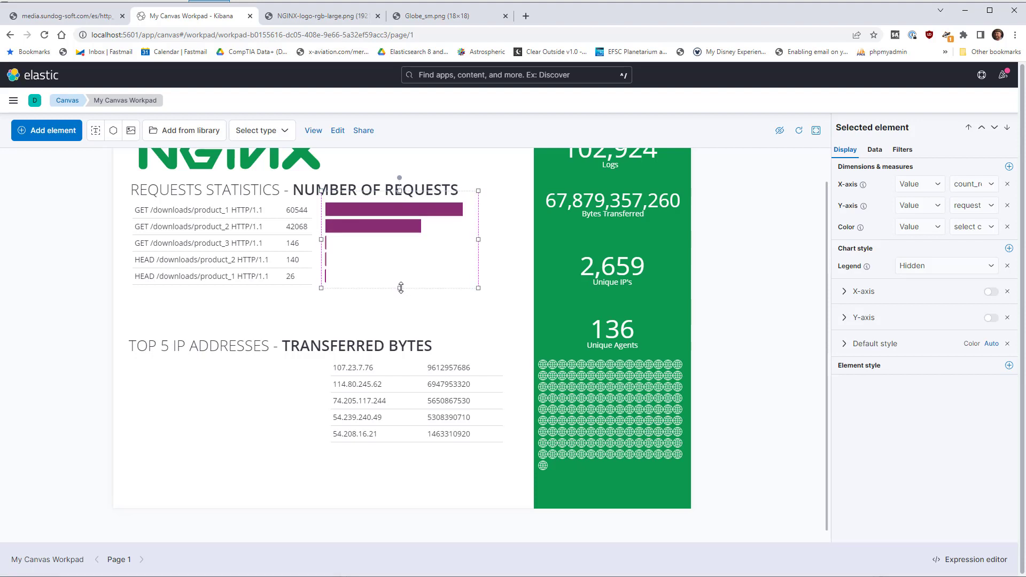
pyautogui.click(403, 319)
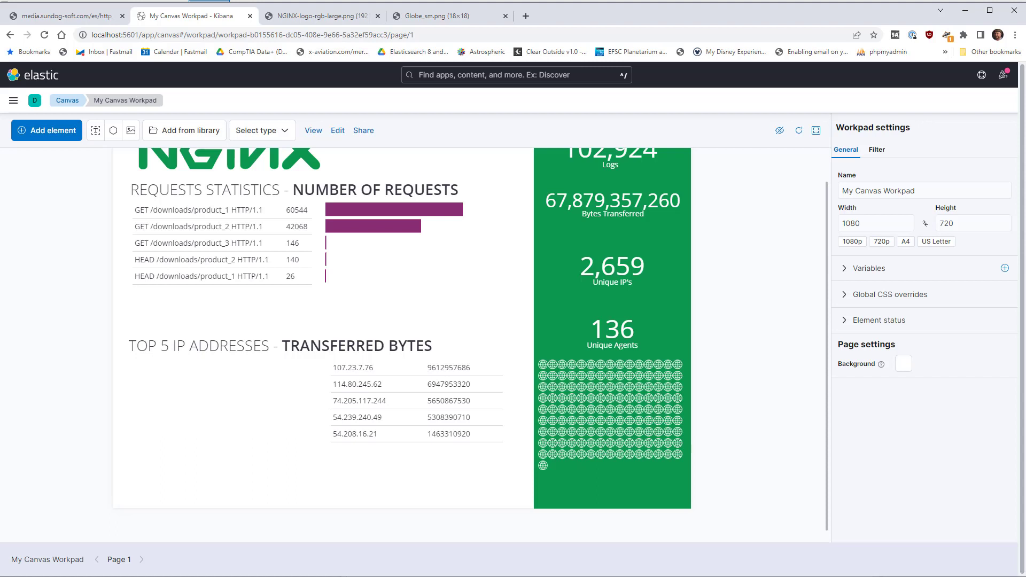
# Step: Set the default bar colour of the requests bar chart to green, #3f9939
pyautogui.click(394, 231)
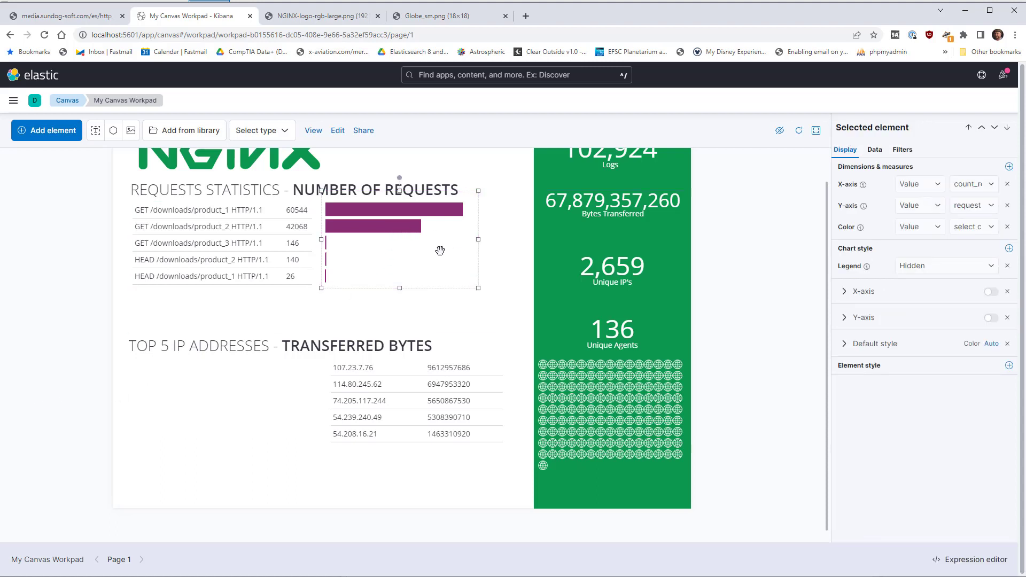
pyautogui.click(991, 345)
pyautogui.click(973, 346)
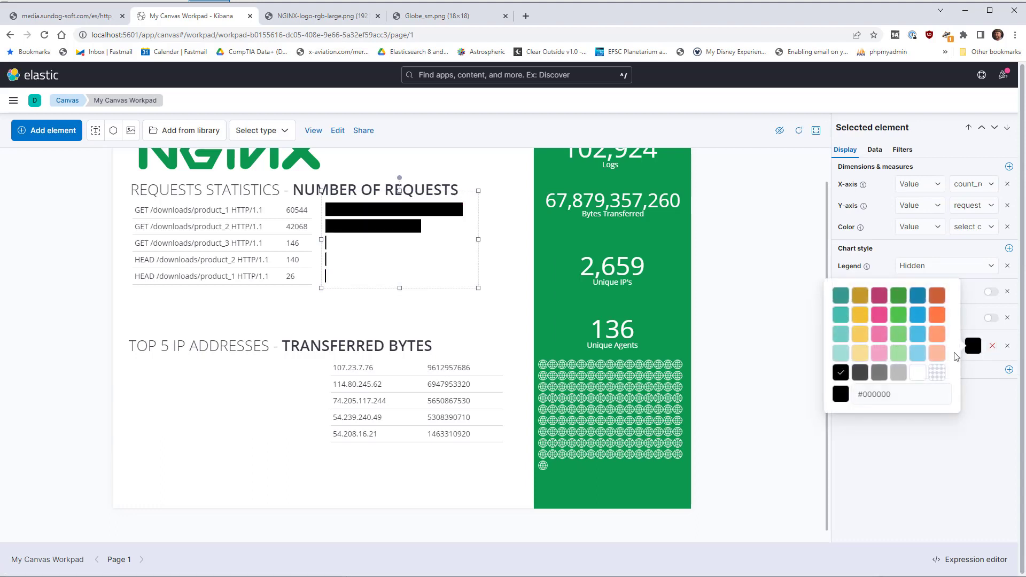
pyautogui.click(840, 295)
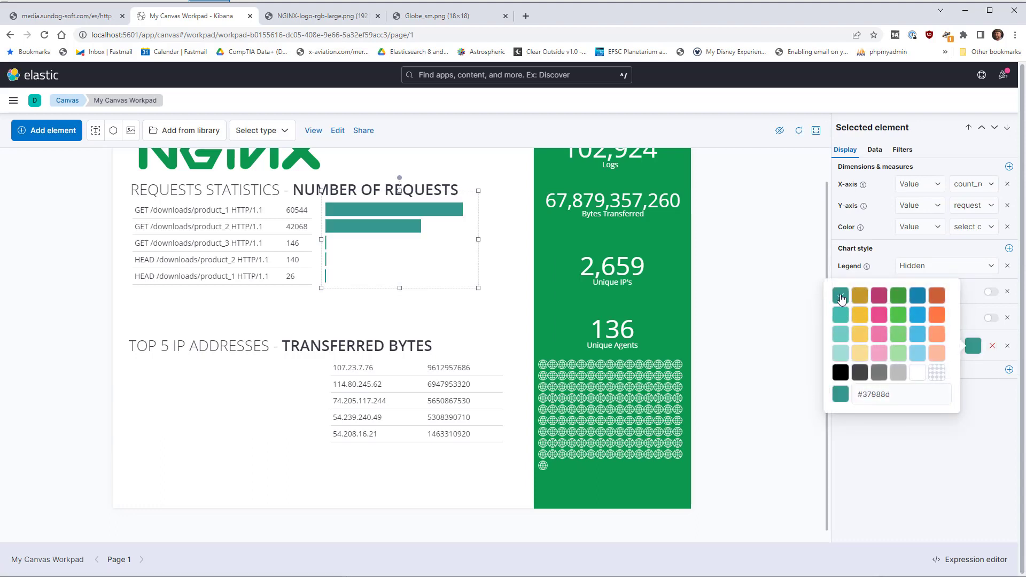
pyautogui.click(898, 297)
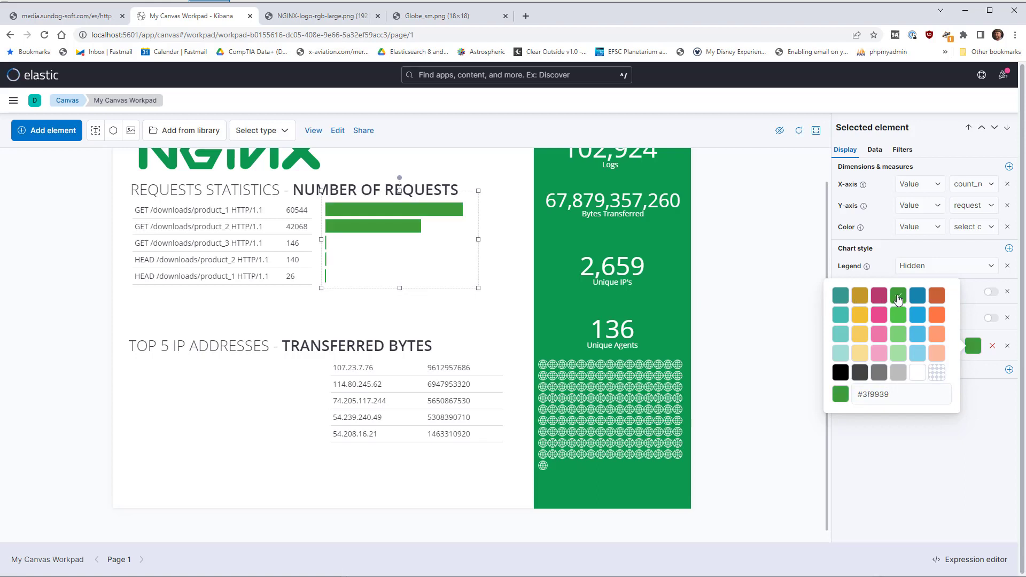
pyautogui.click(945, 450)
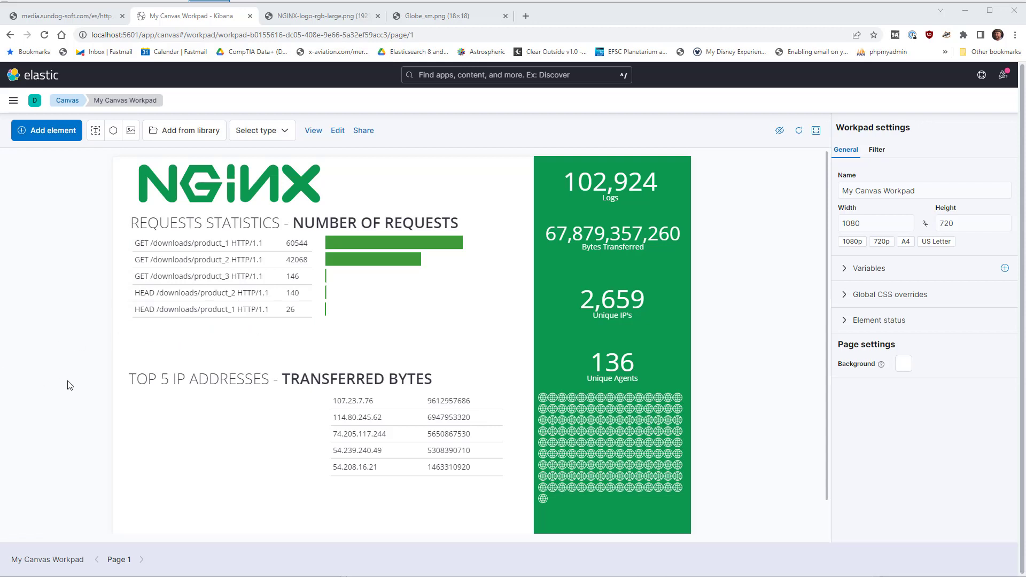
# Step: Add a gauge progress element and place it below the TOP 5 IP ADDRESSES heading, beside the IP address table
pyautogui.click(53, 136)
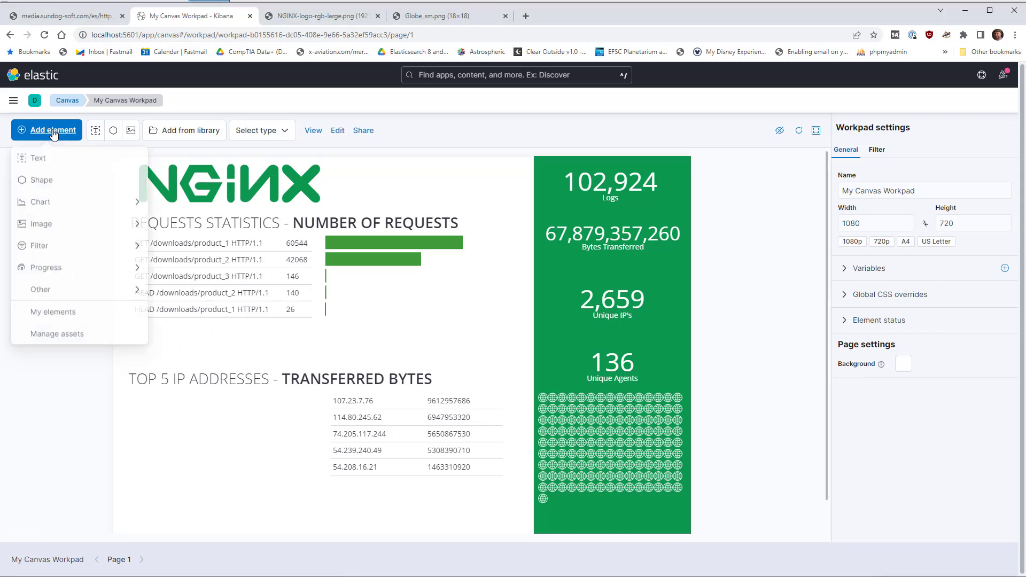
pyautogui.click(65, 274)
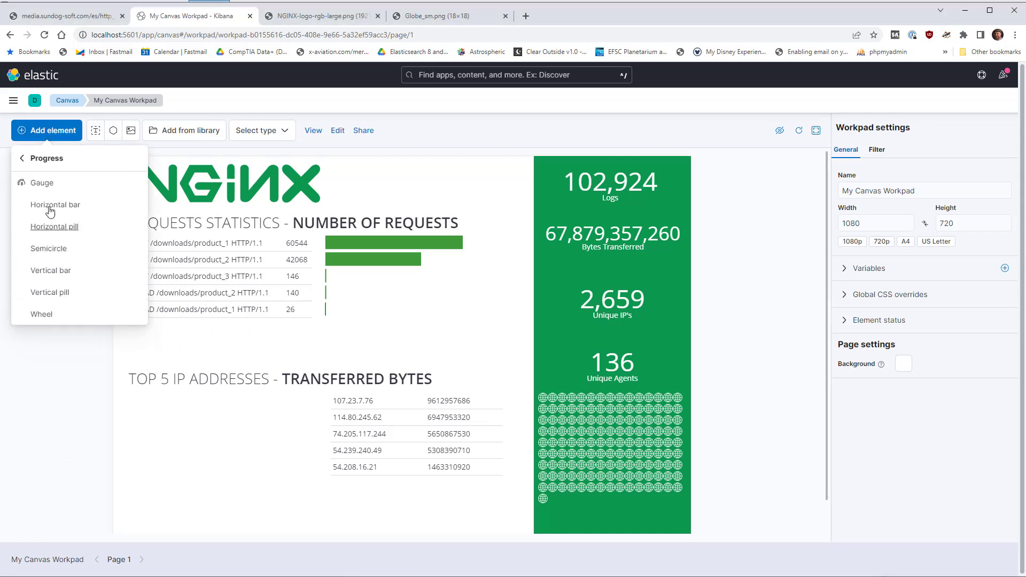
pyautogui.click(33, 183)
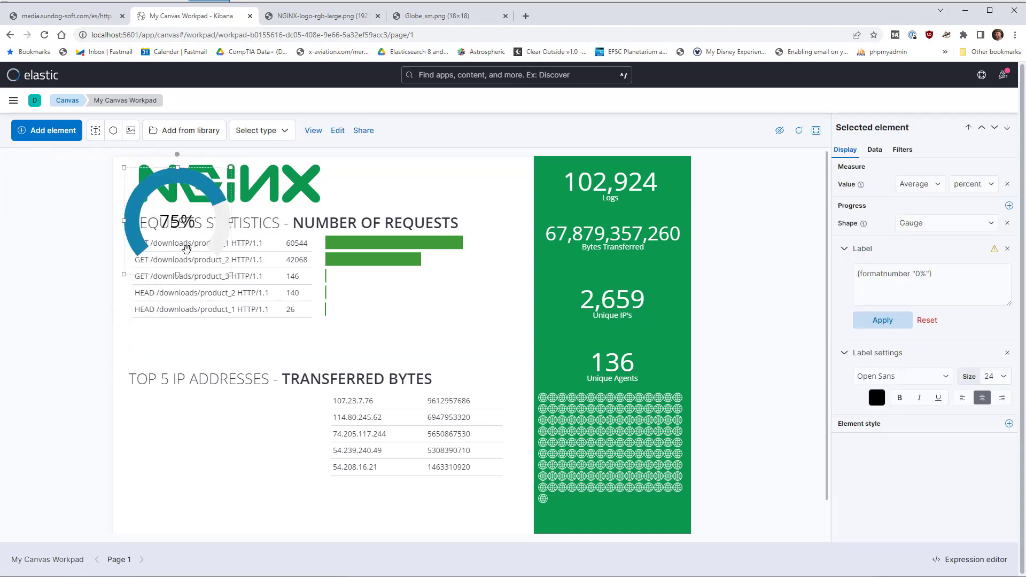
pyautogui.moveTo(177, 222); pyautogui.dragTo(201, 456)
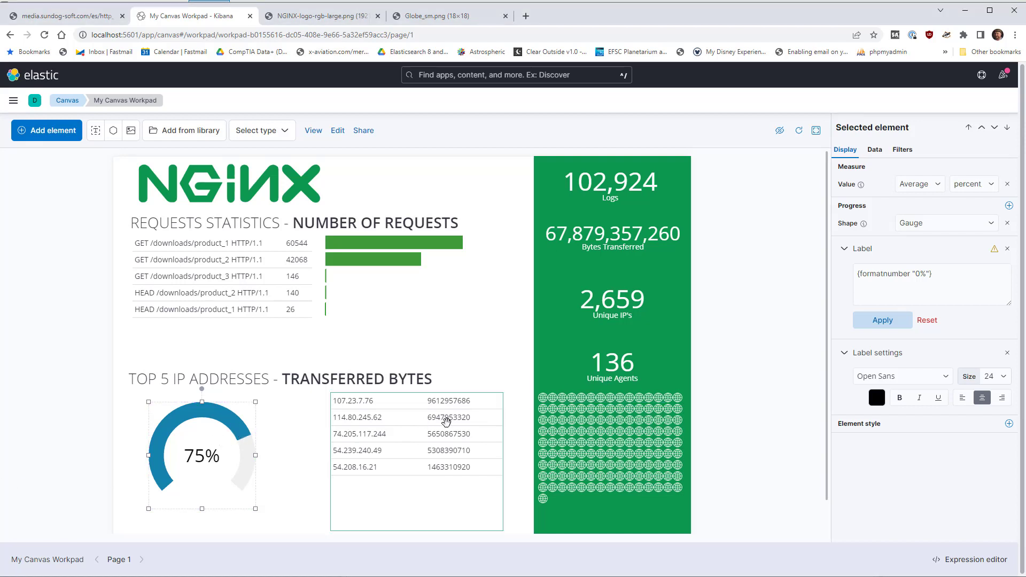
# Step: Feed the gauge from Elasticsearch SQL with SELECT SUM(bytes) AS total_transferred_top5 FROM nginx GROUP BY remote_ip ORDER BY total_transferred_top5 DESC NULLS LAST LIMIT 5
pyautogui.click(880, 153)
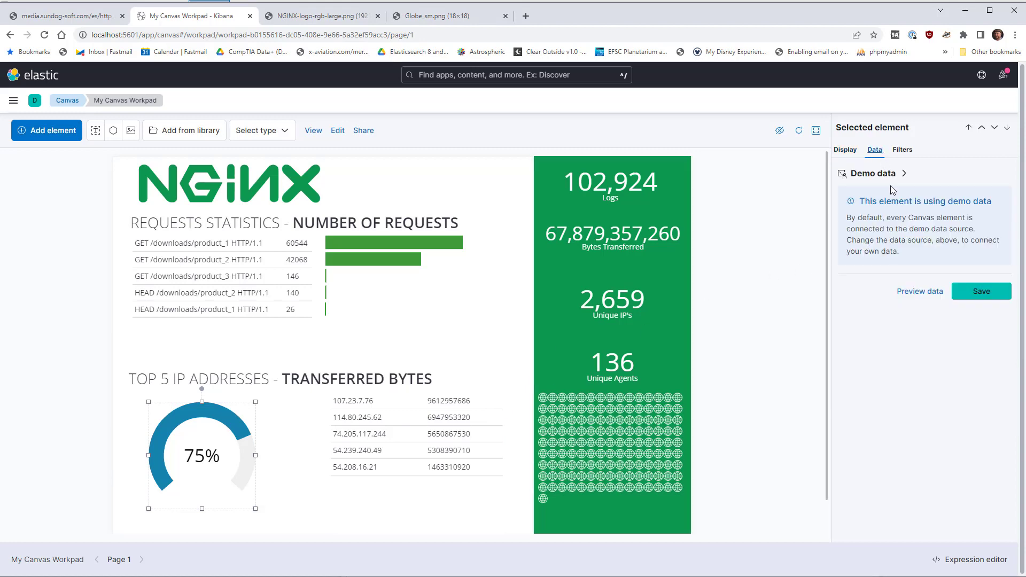
pyautogui.click(893, 175)
pyautogui.click(893, 197)
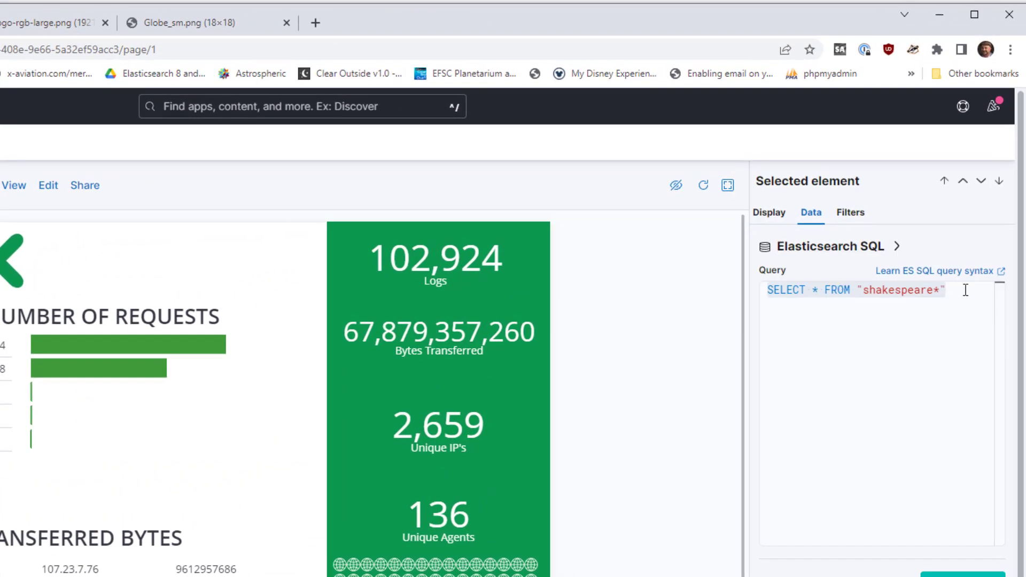
pyautogui.write('SELECT SUM(bytes) AS total_transferred_top5 FROM nginx GROUP BY remote_ip ORDER BY total_transferred_top5 DESC NULLS LAST LIMIT 5')
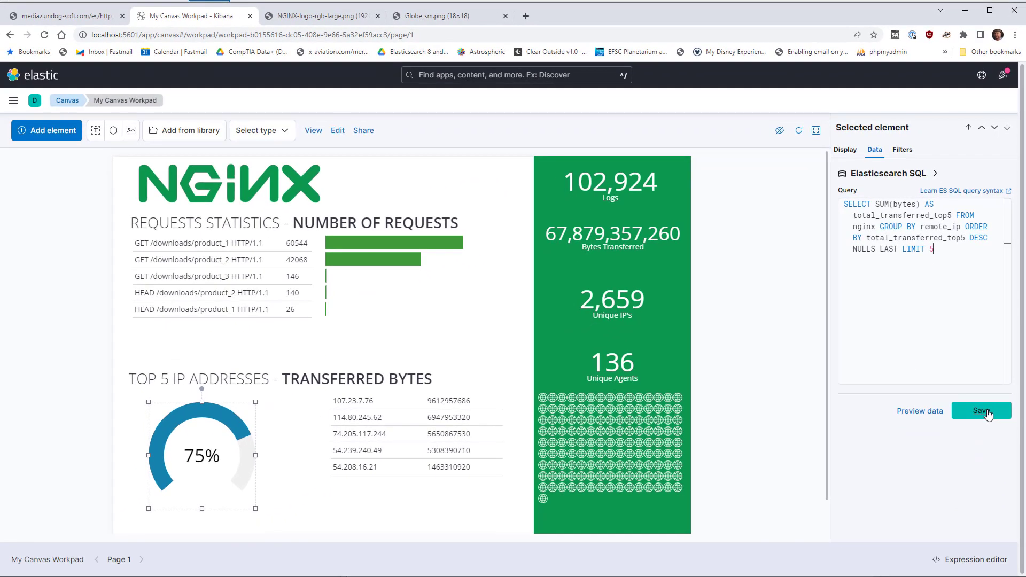
pyautogui.click(984, 411)
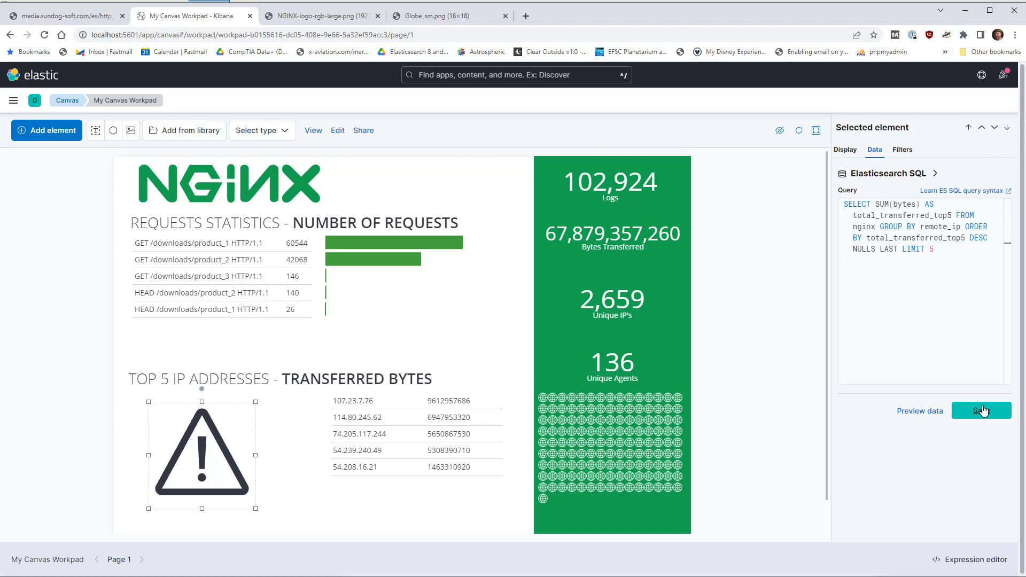
pyautogui.click(983, 410)
# Step: Replace the gauge expression's math argument with sum(total_transferred_top5) divided by sum(total_transferred) from a nested essql query over nginx without LIMIT, and run it
pyautogui.click(972, 561)
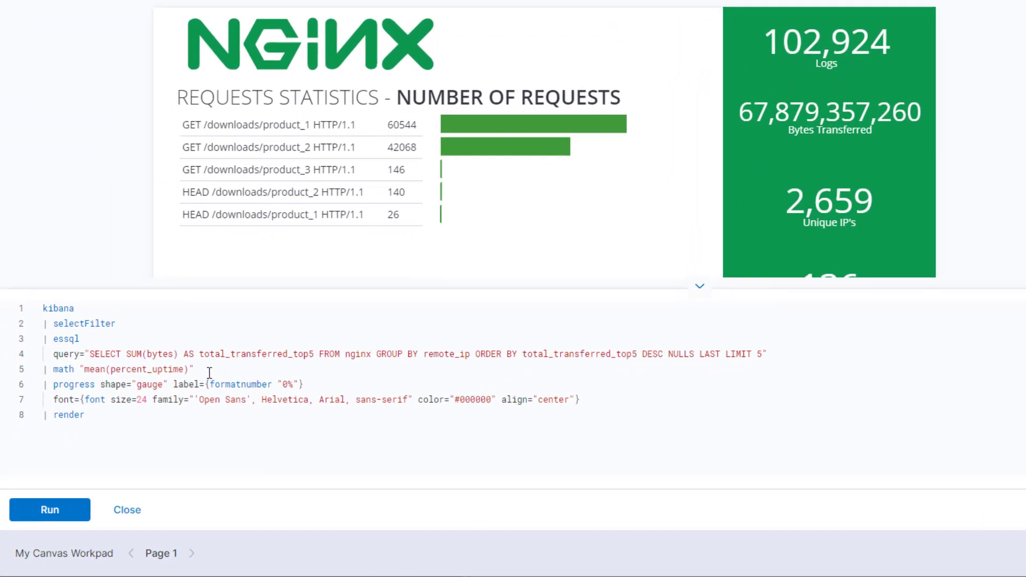
pyautogui.moveTo(209, 372); pyautogui.dragTo(80, 375)
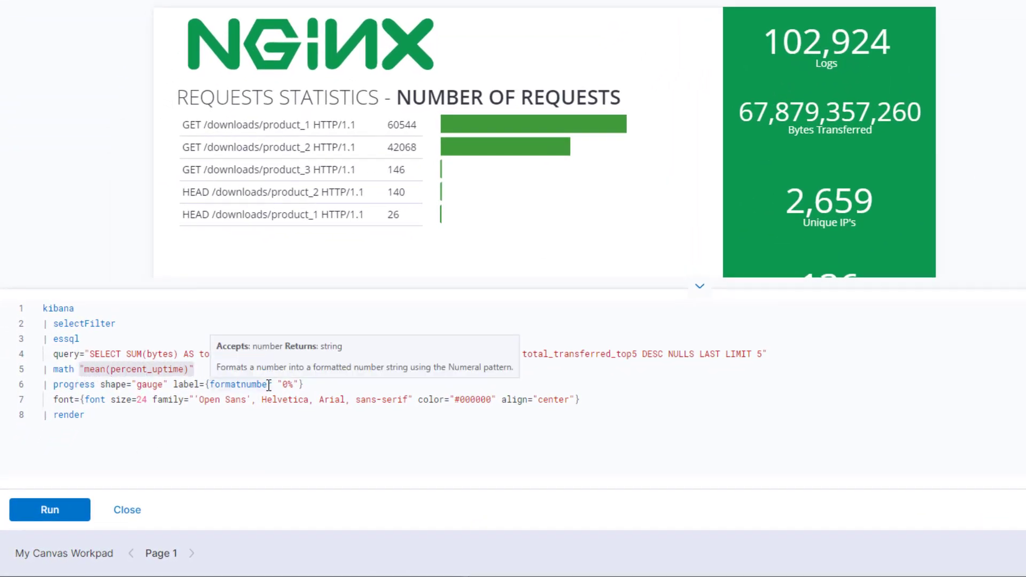
pyautogui.press('Return')
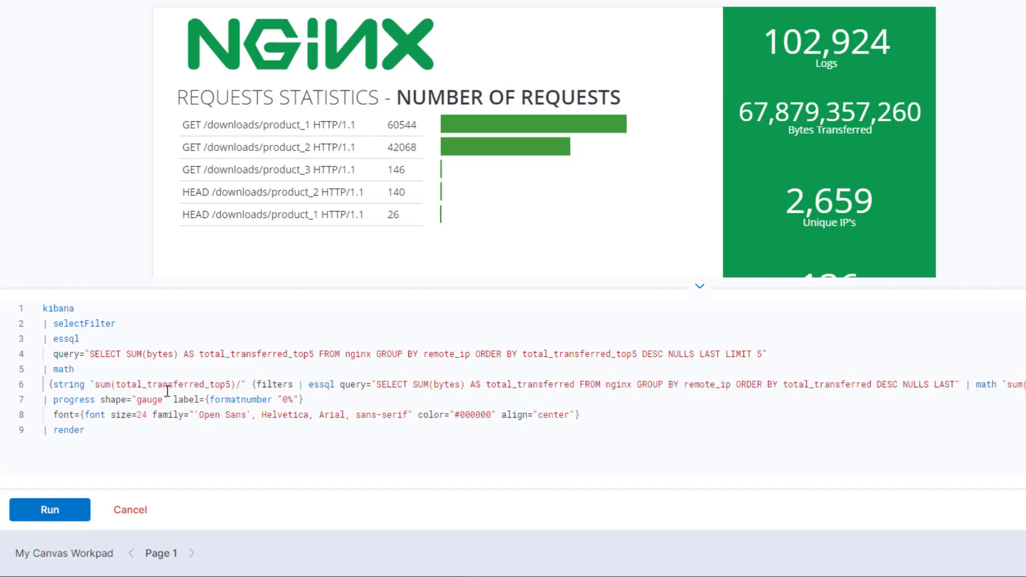
pyautogui.hotkey('ctrl', 'v')
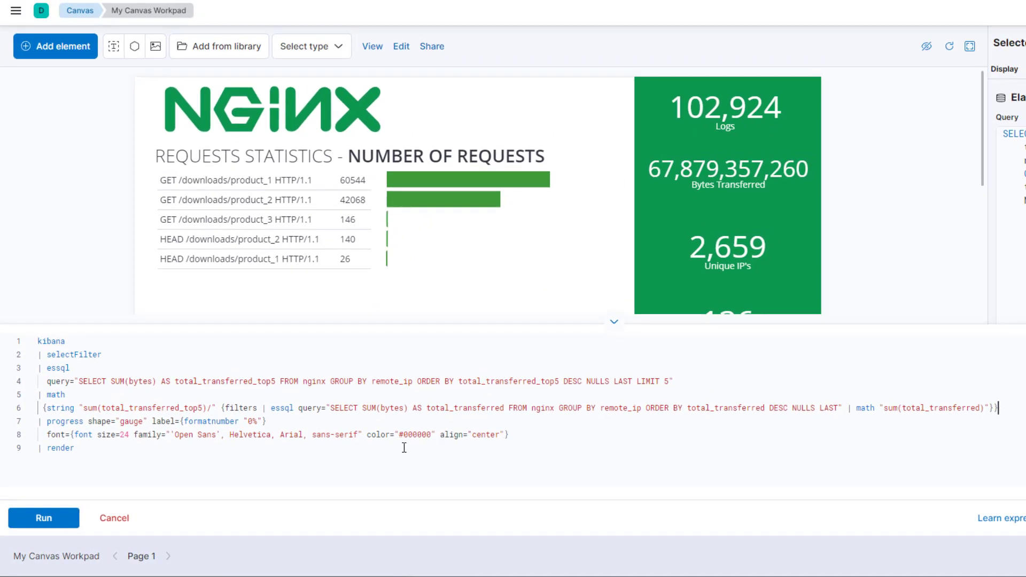
pyautogui.click(60, 524)
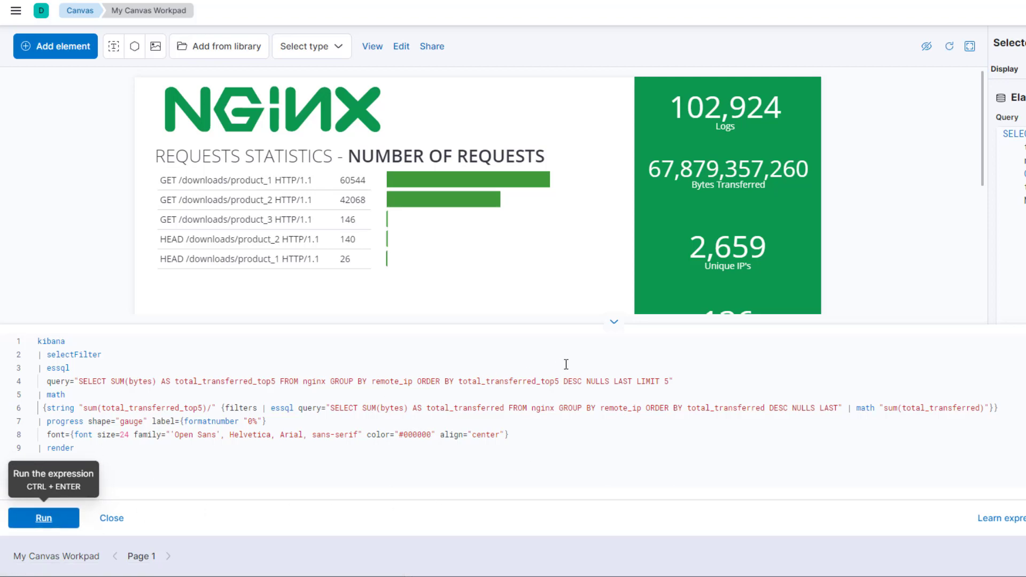
pyautogui.click(614, 322)
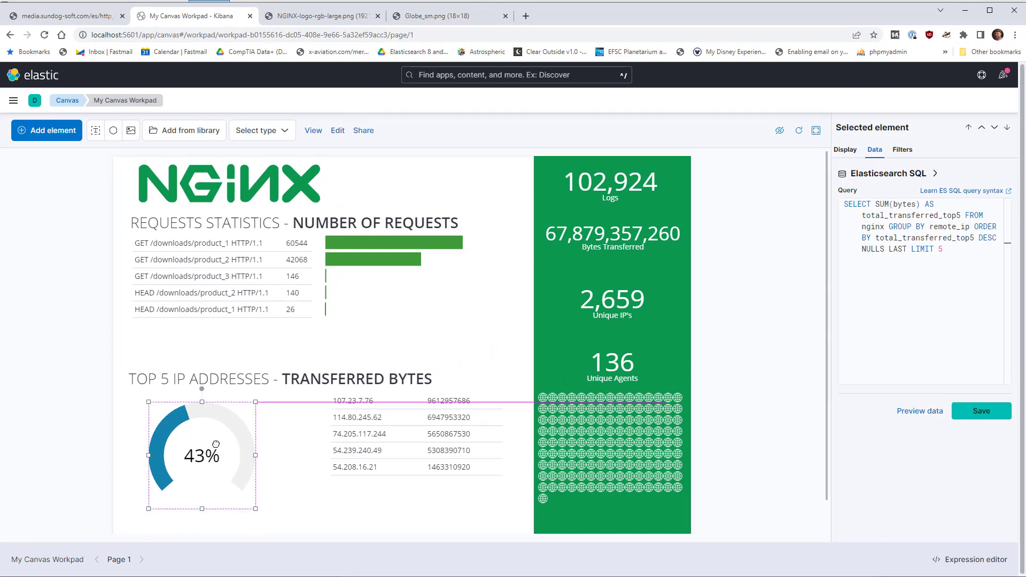
# Step: Change the gauge's label text colour to green, #3f9939
pyautogui.click(848, 150)
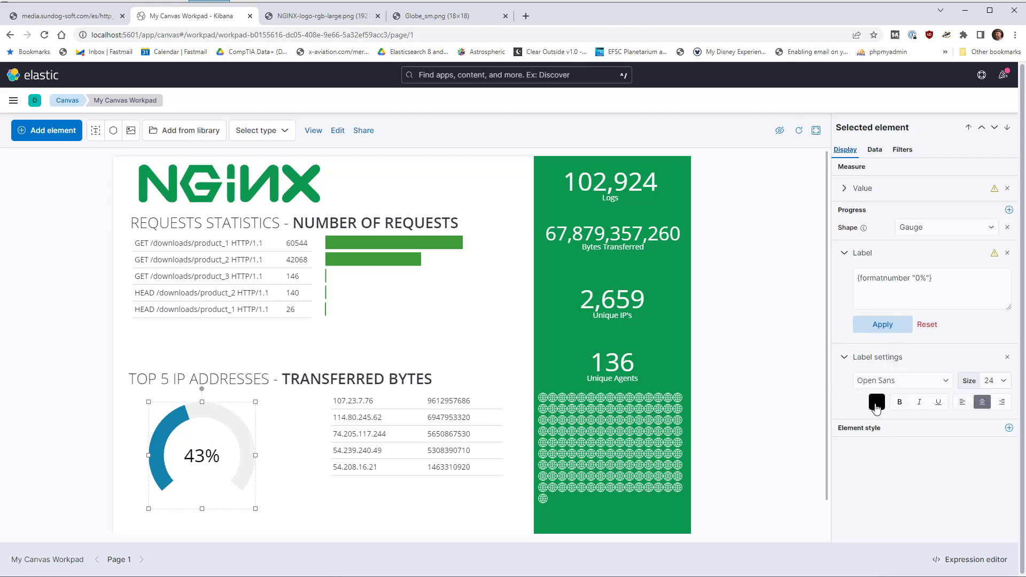
pyautogui.click(873, 406)
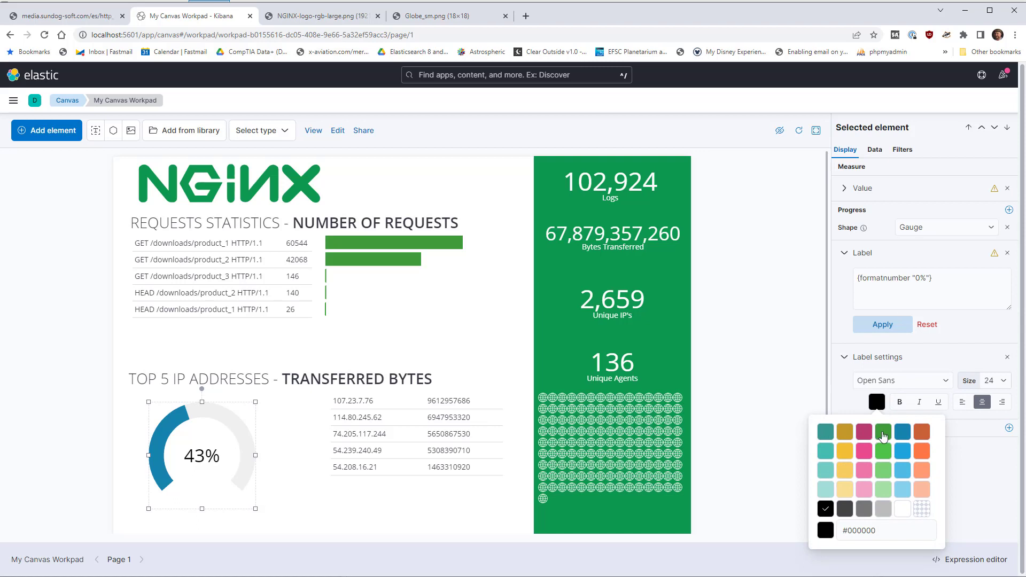
pyautogui.click(883, 435)
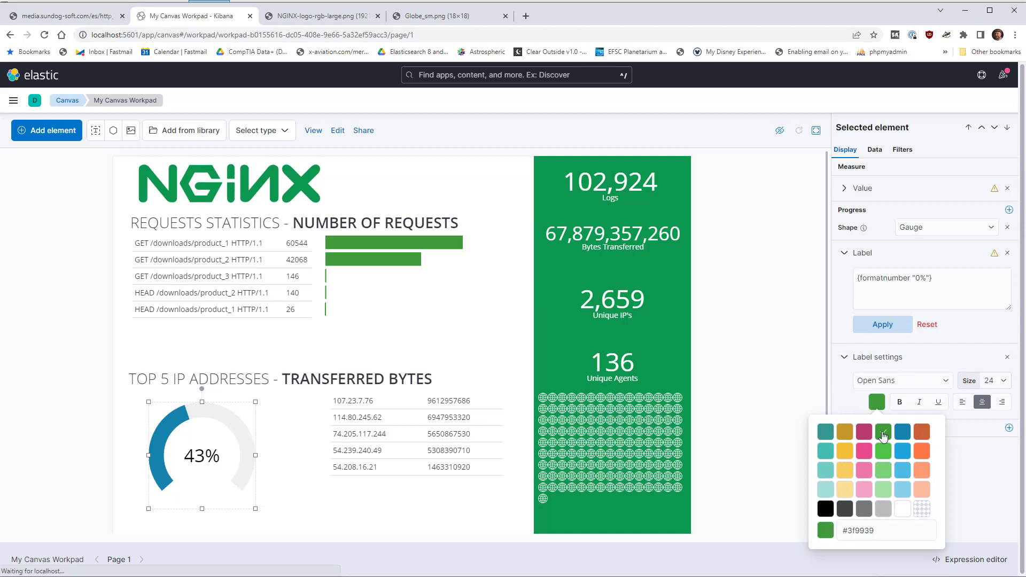
# Step: Add a progress colour of green #3f9939 to the gauge and set its label font size to 36
pyautogui.click(1008, 210)
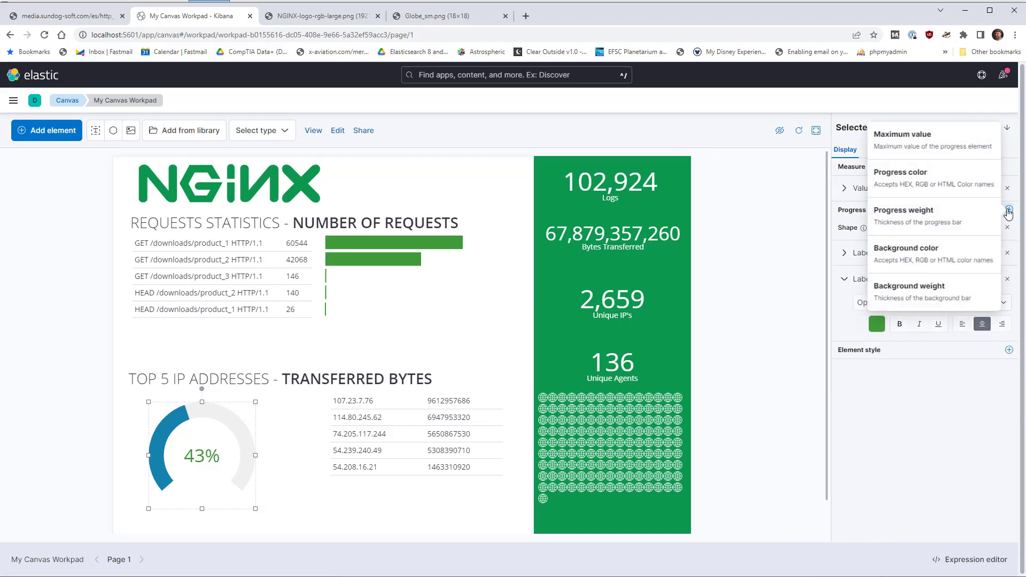
pyautogui.click(961, 185)
pyautogui.click(904, 249)
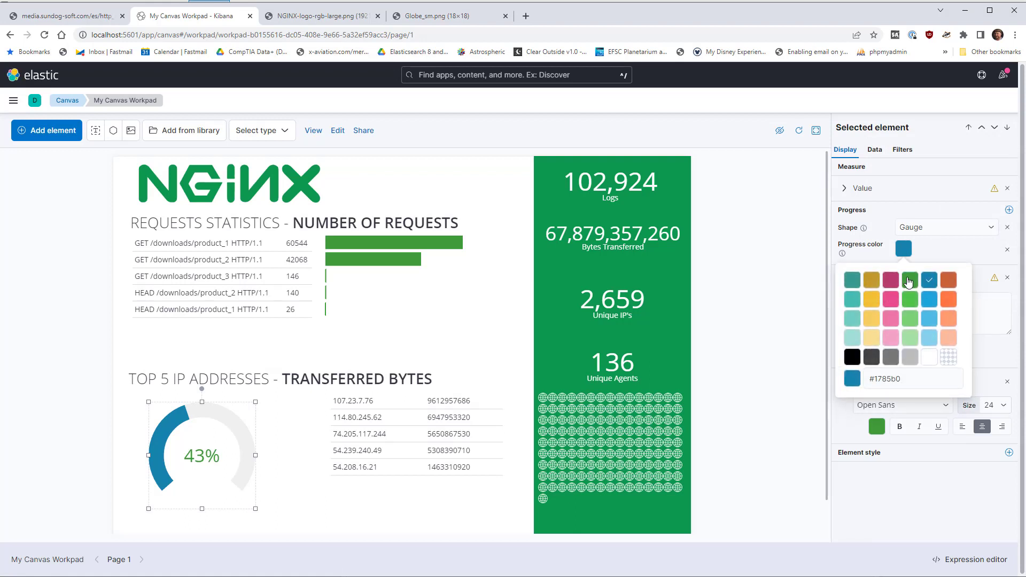
pyautogui.click(909, 284)
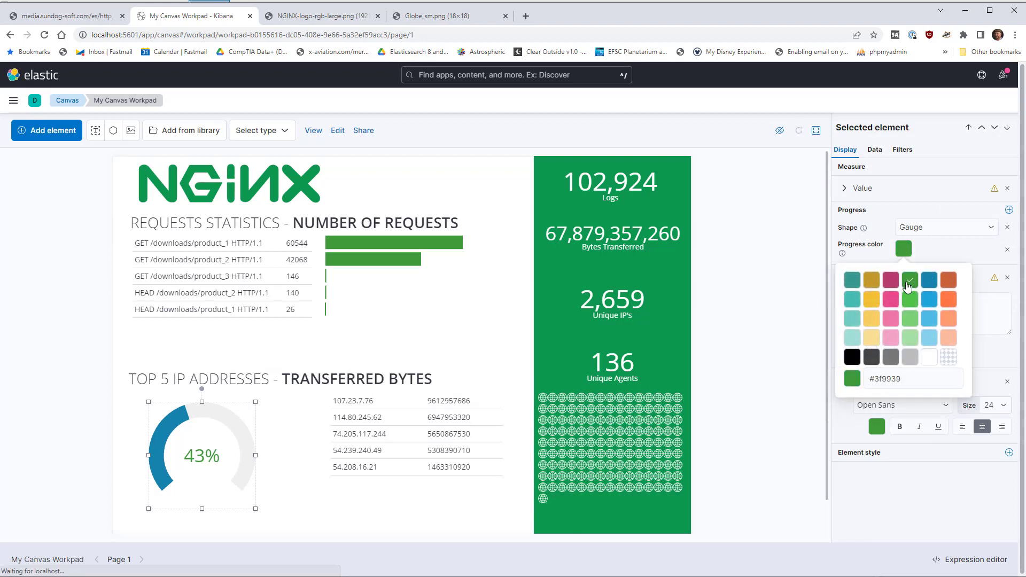
pyautogui.click(903, 520)
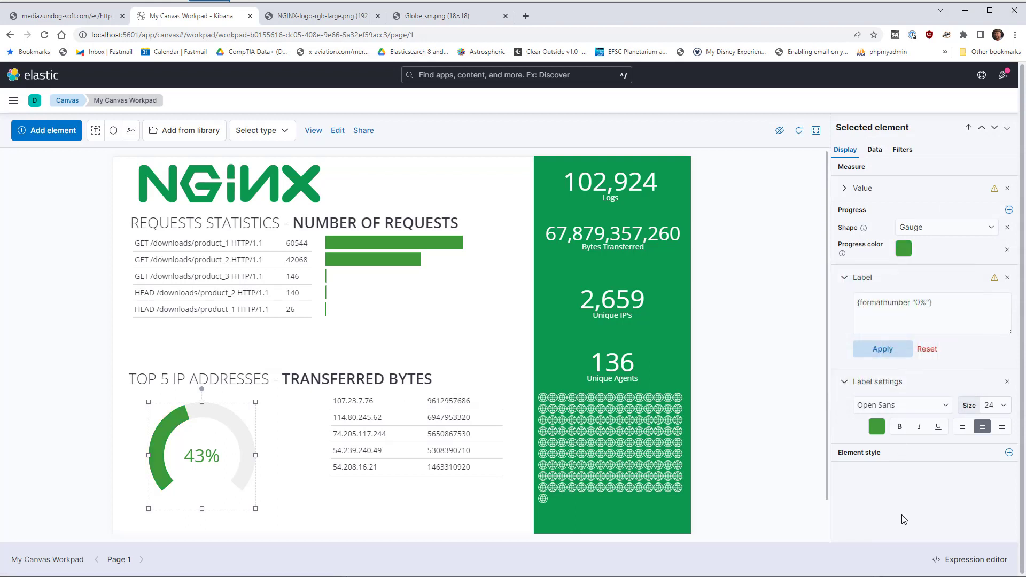
pyautogui.click(1008, 406)
pyautogui.click(994, 543)
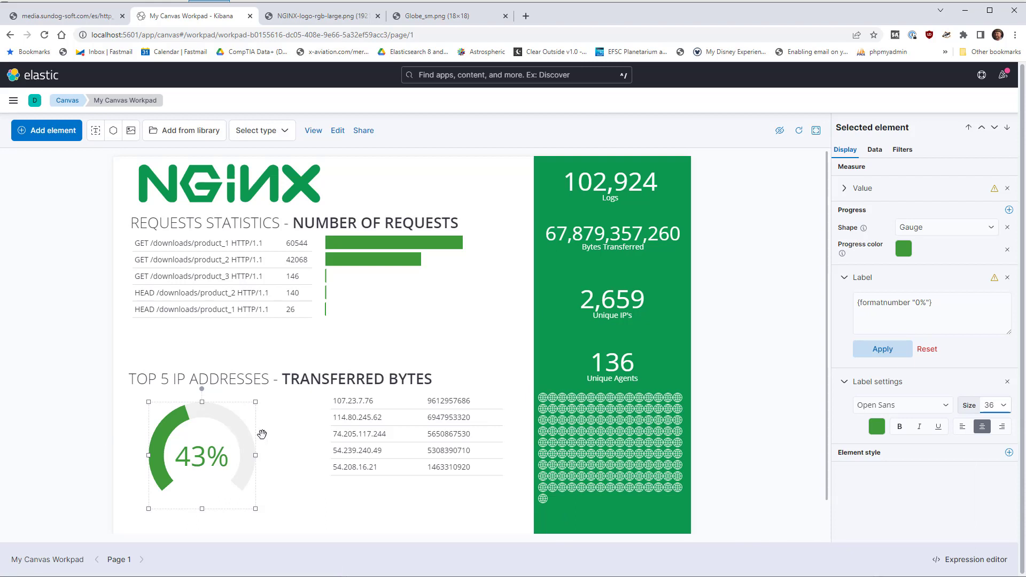
# Step: Widen the IP address table toward the gauge, shorten it slightly and nudge it down below the TRANSFERRED BYTES heading
pyautogui.click(385, 447)
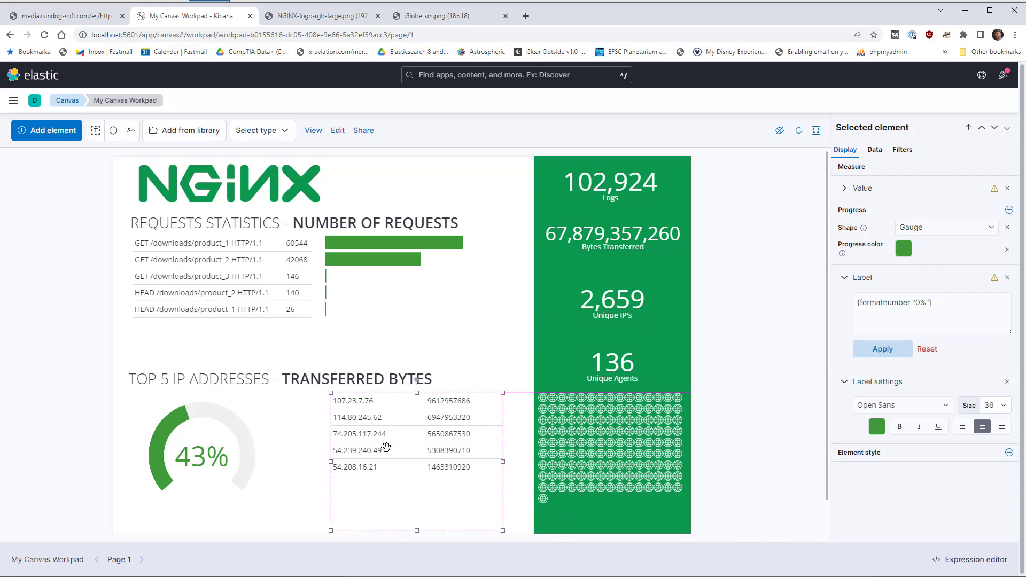
pyautogui.moveTo(332, 462); pyautogui.dragTo(312, 462)
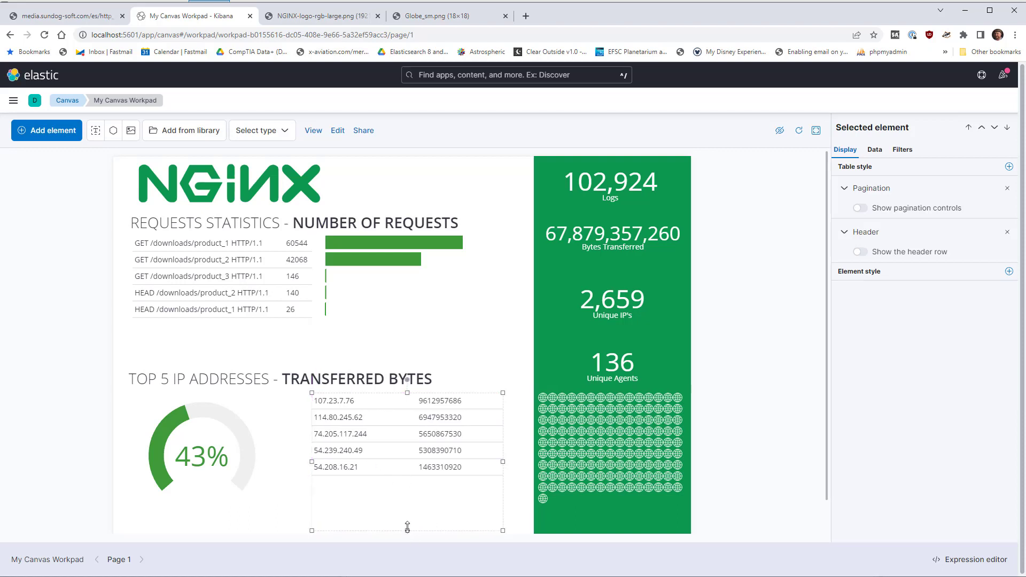
pyautogui.moveTo(408, 531); pyautogui.dragTo(394, 521)
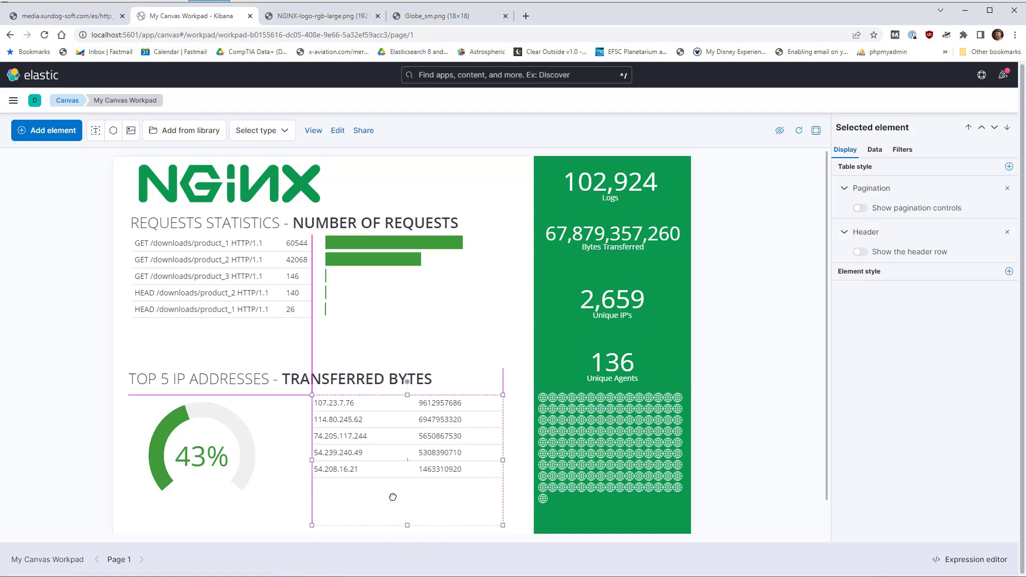
pyautogui.click(296, 508)
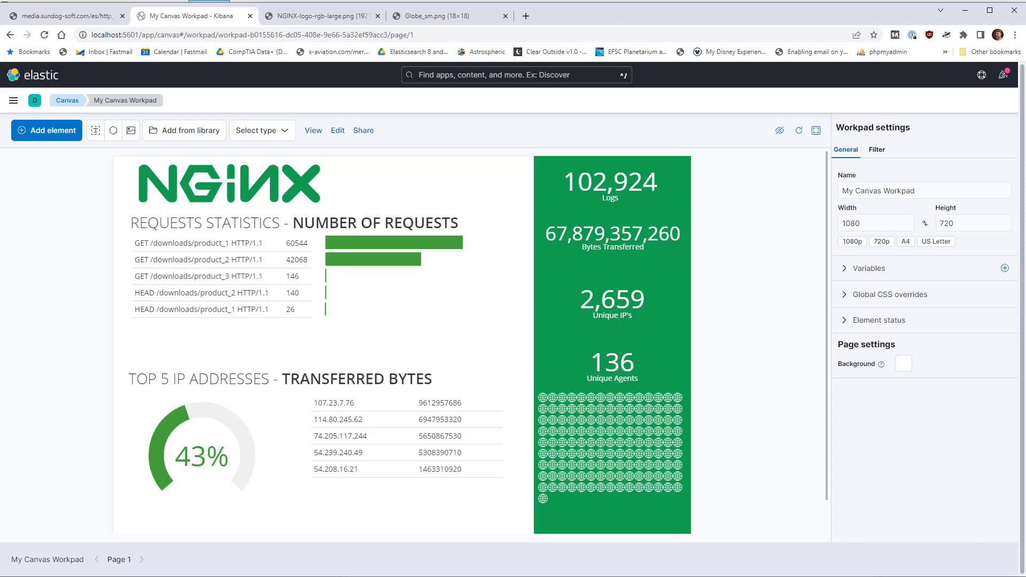
# Step: Switch to the terminal session and clear its screen
pyautogui.click(328, 561)
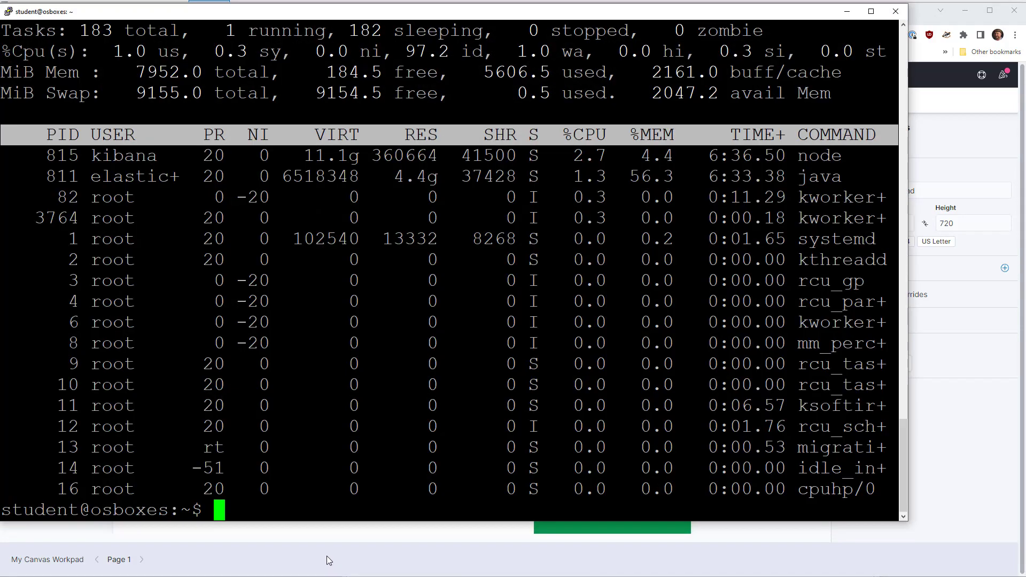
pyautogui.write('clear')
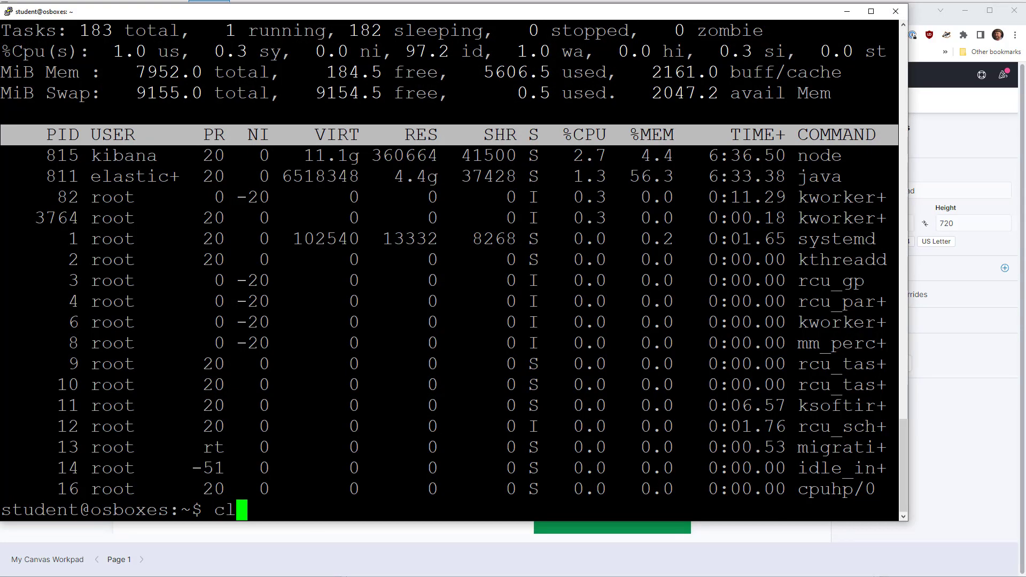
pyautogui.press('Return')
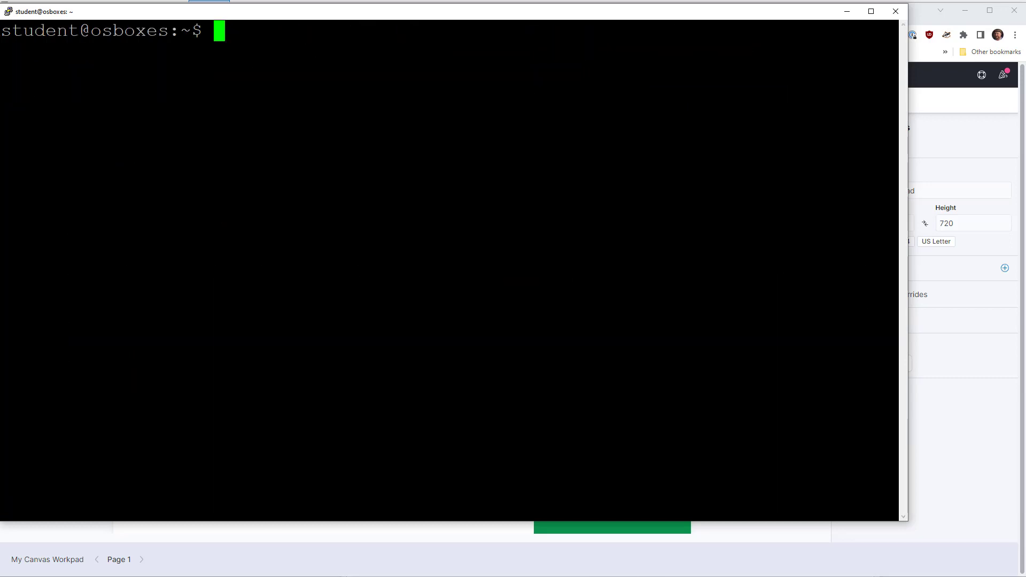
# Step: Remove all files whose names start with nginx_ from the home directory using rm nginx_*
pyautogui.write('rm n')
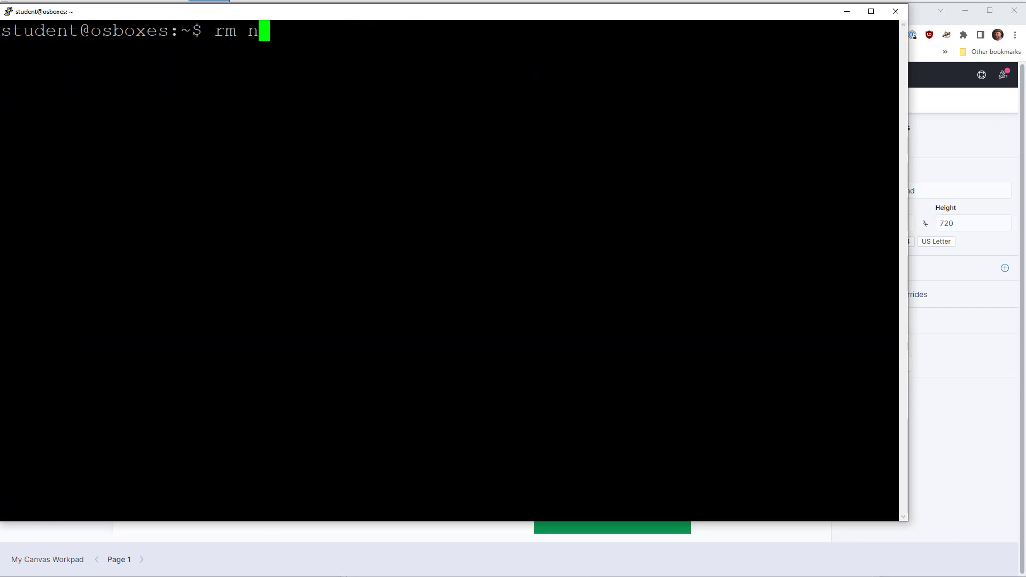
pyautogui.write('ginx_*')
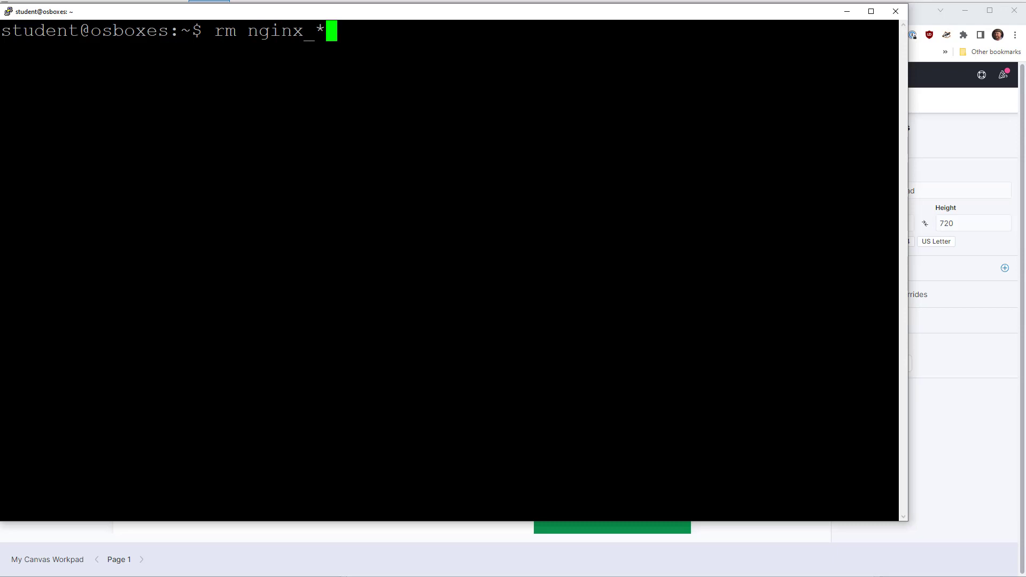
pyautogui.press('Return')
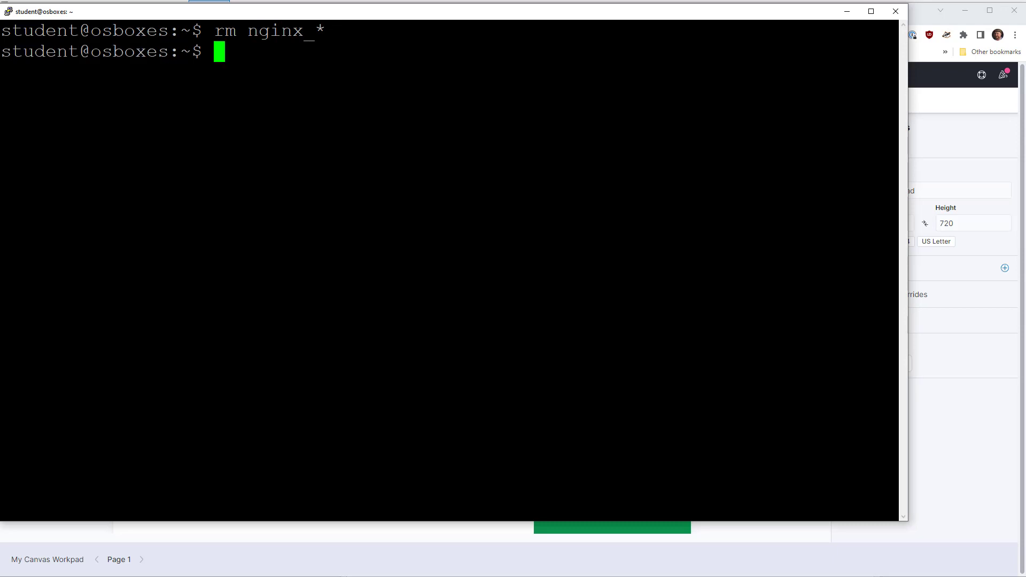
# Step: Delete the nginx index from Elasticsearch by sending a curl DELETE request to localhost:9200/nginx
pyautogui.write('cur')
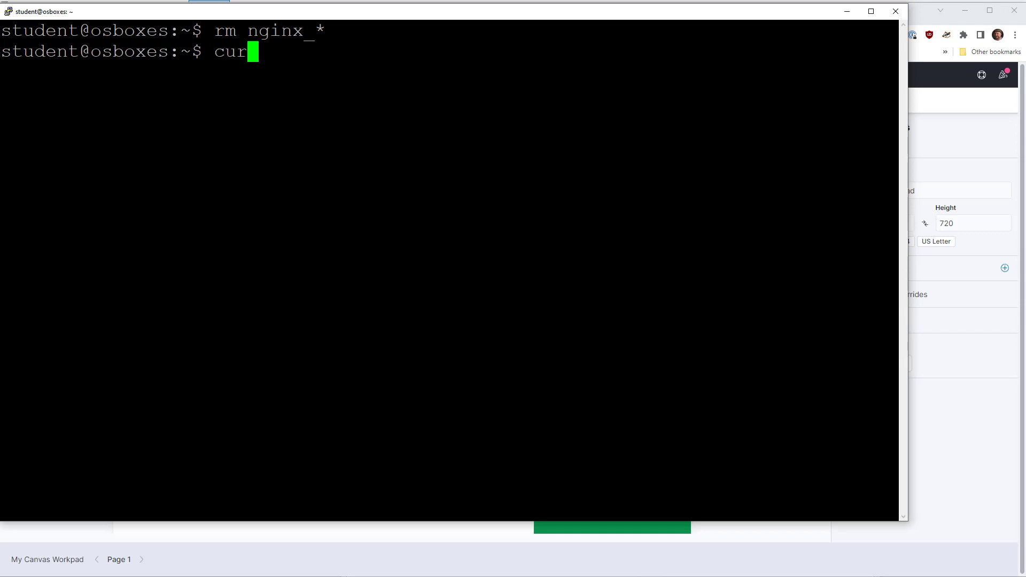
pyautogui.write('l --requ')
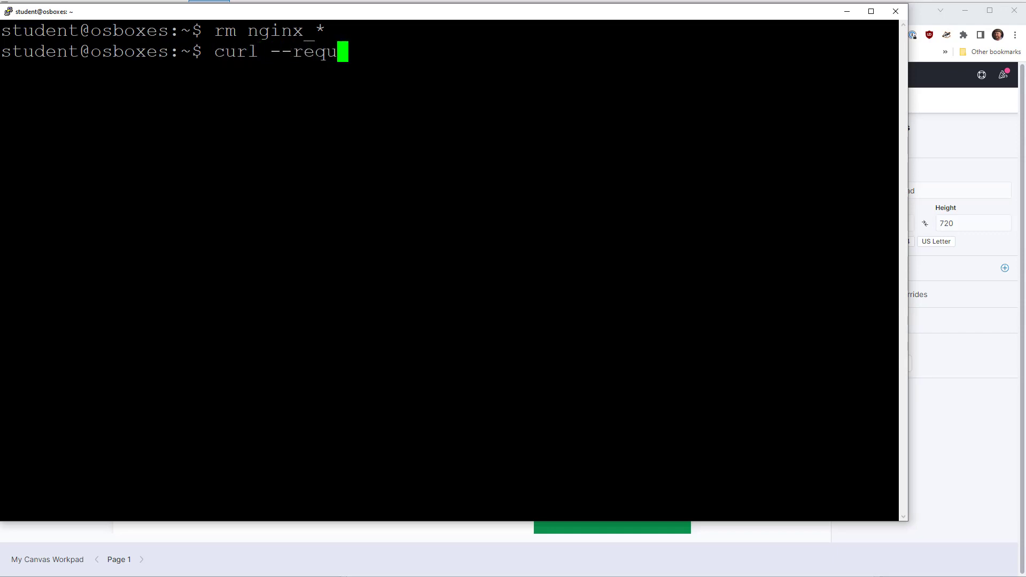
pyautogui.write('est DELETE localhost:')
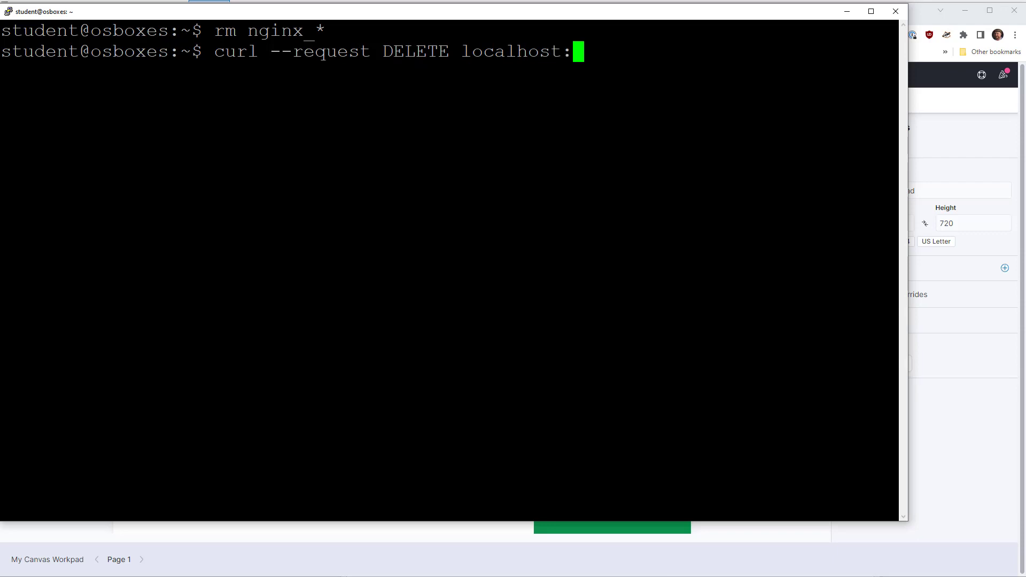
pyautogui.write('9200/nginx')
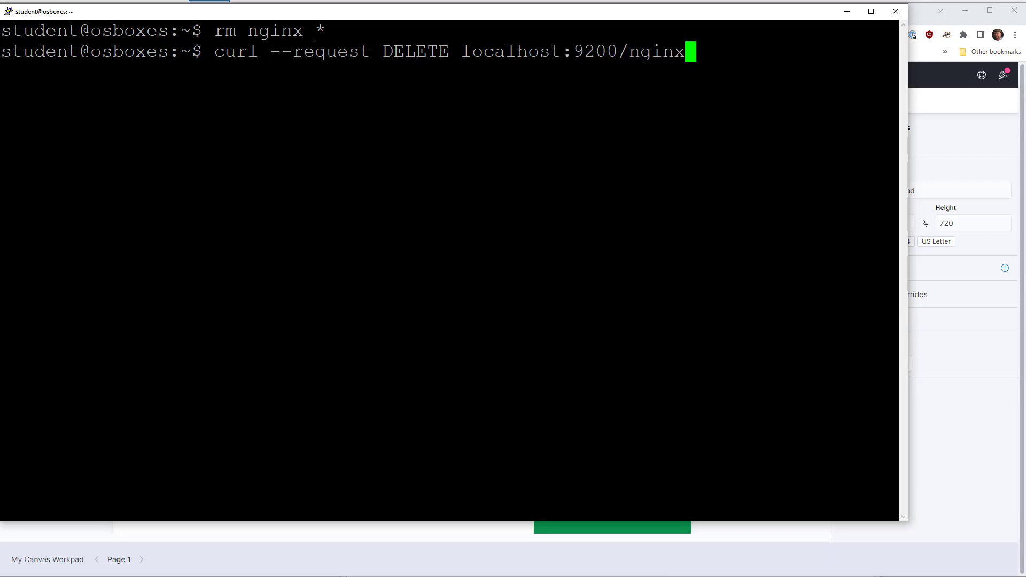
pyautogui.press('Return')
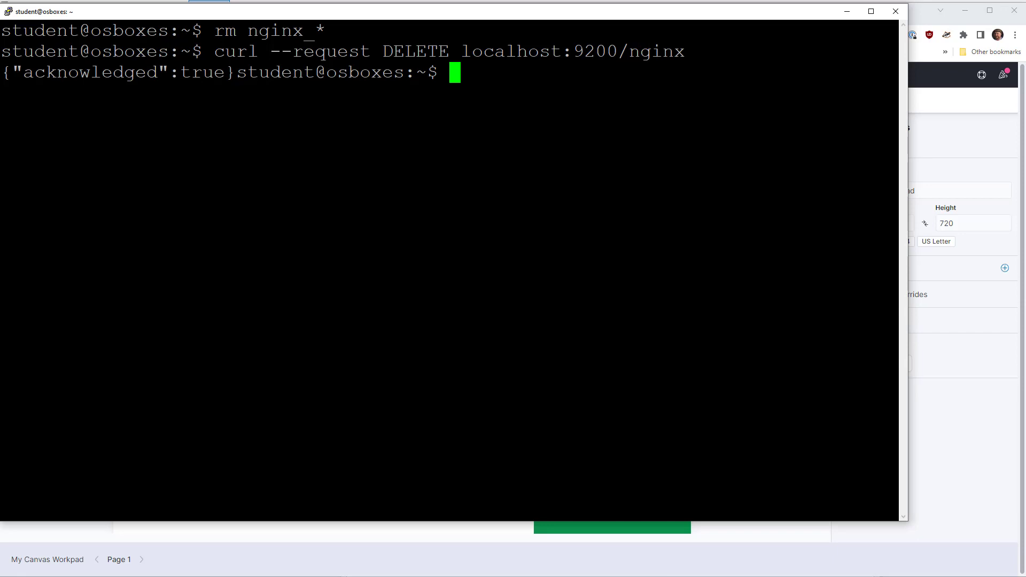
pyautogui.press('Return')
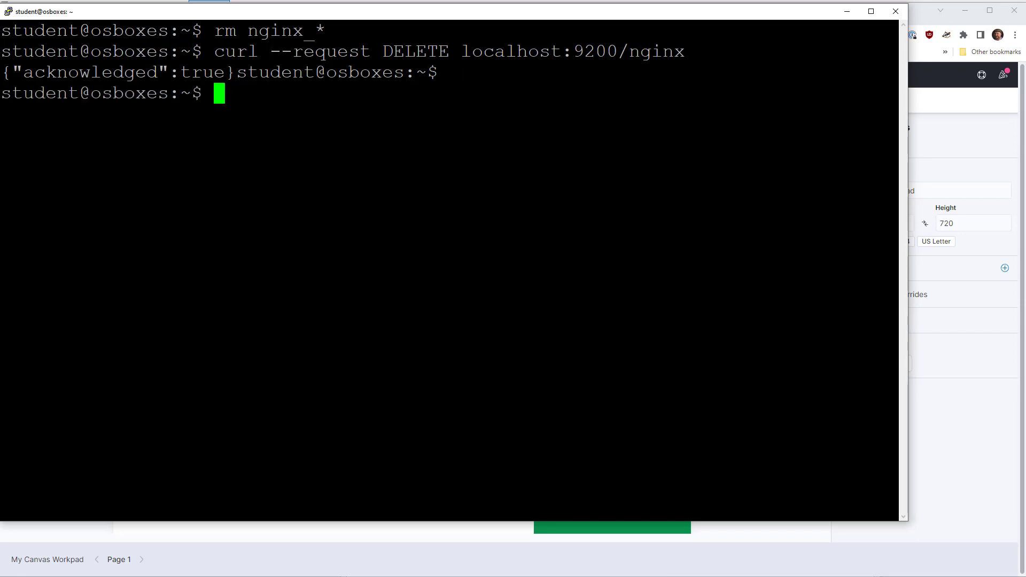
# Step: Switch to Kibana in the browser and delete My Canvas Workpad from the Canvas workpad list
pyautogui.click(246, 573)
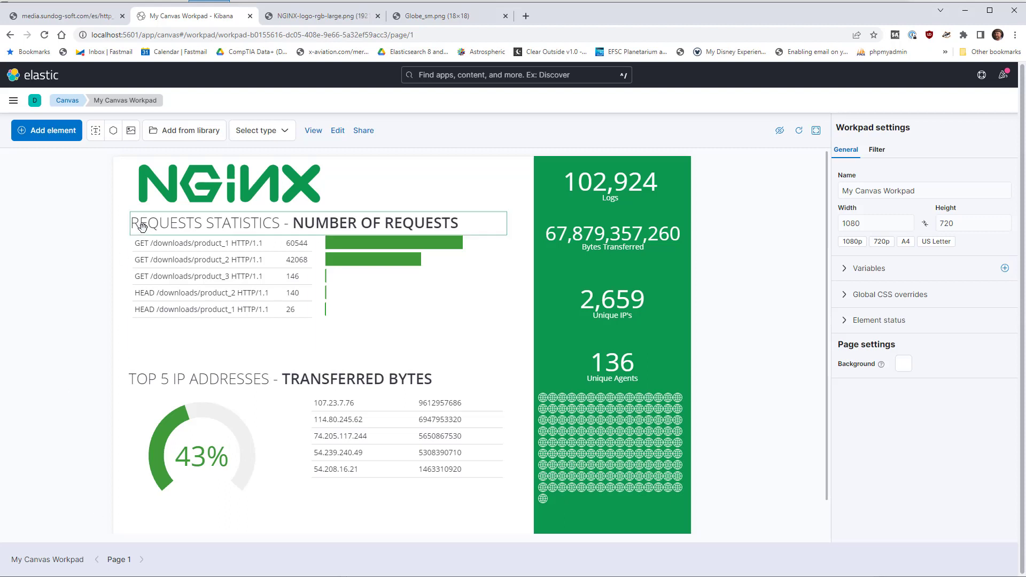
pyautogui.click(75, 105)
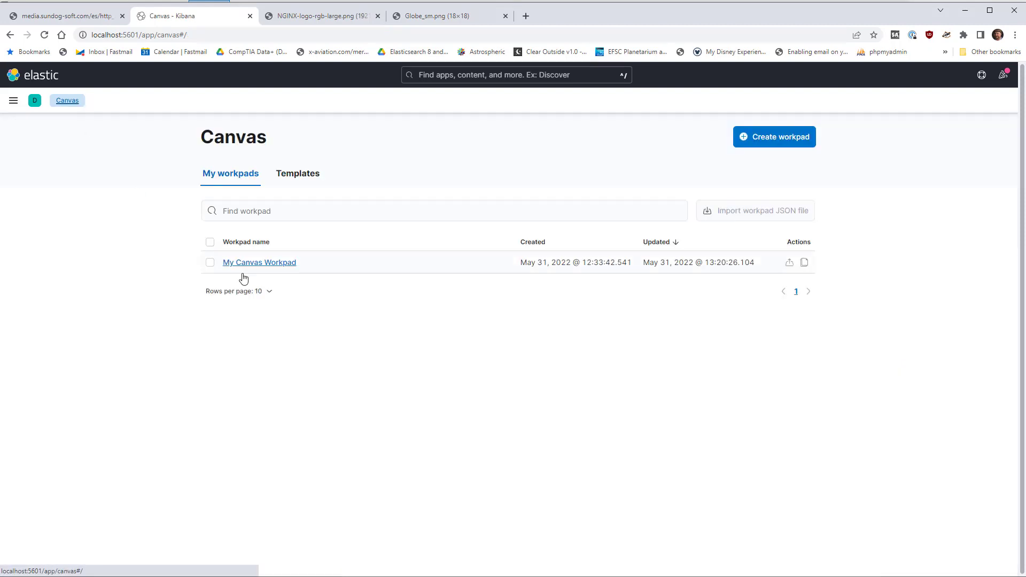
pyautogui.click(210, 263)
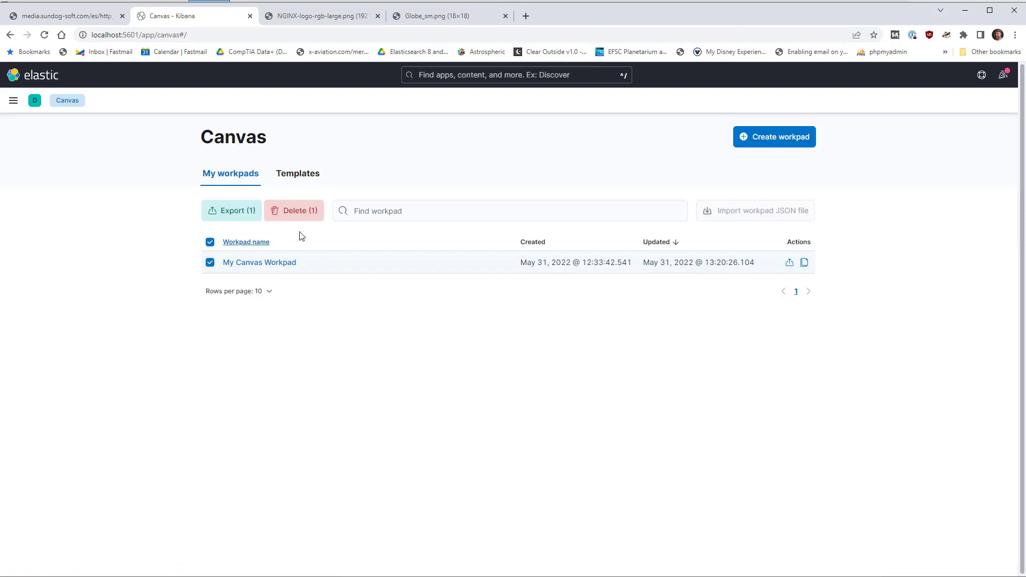
pyautogui.click(288, 211)
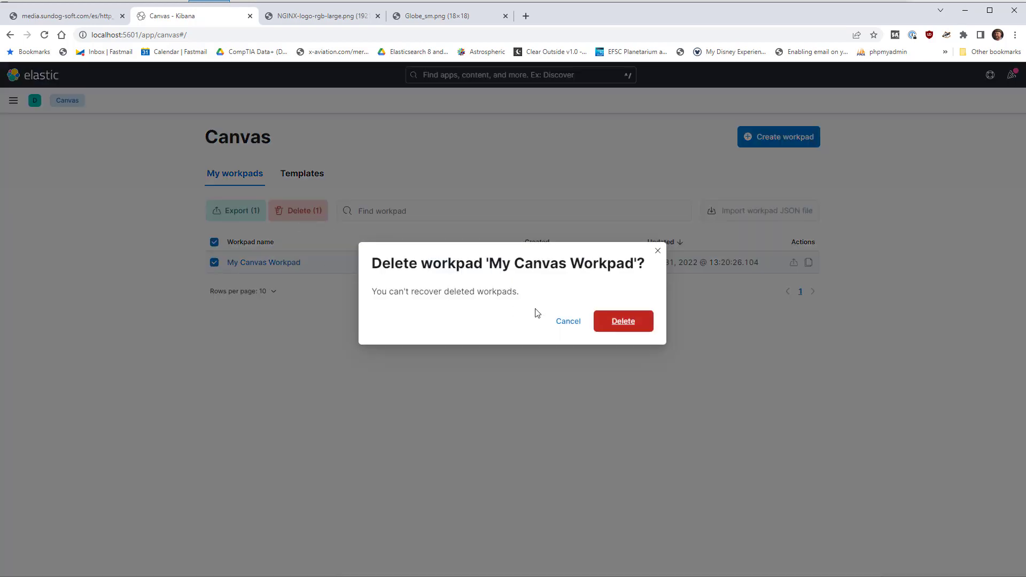
pyautogui.click(622, 320)
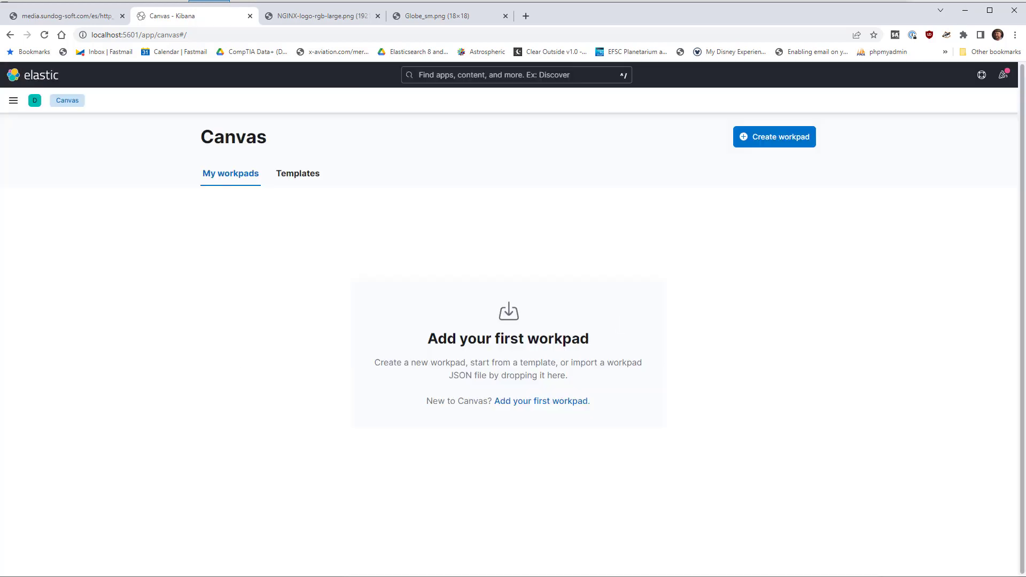